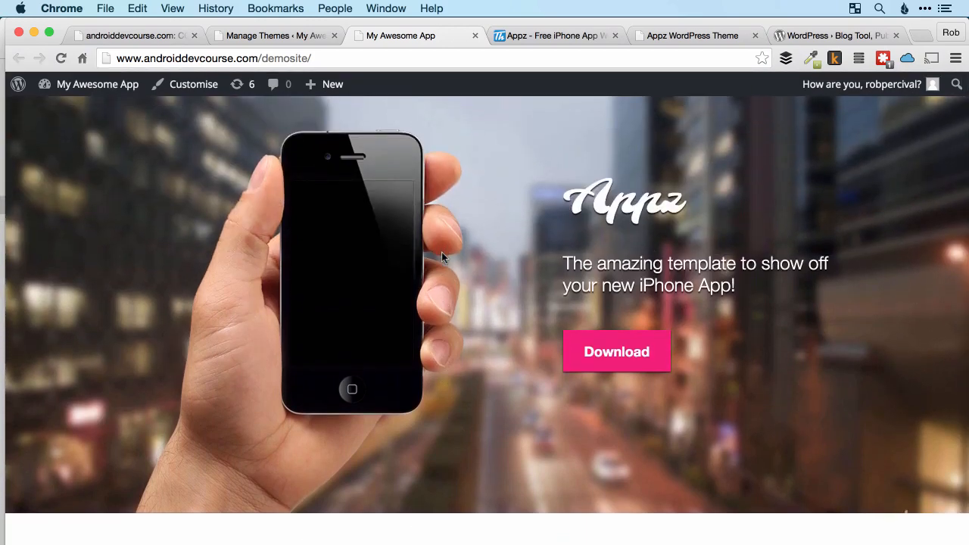
Open the customiser for the active Appz theme and look through its Site Identity and Menus settings.
click(291, 38)
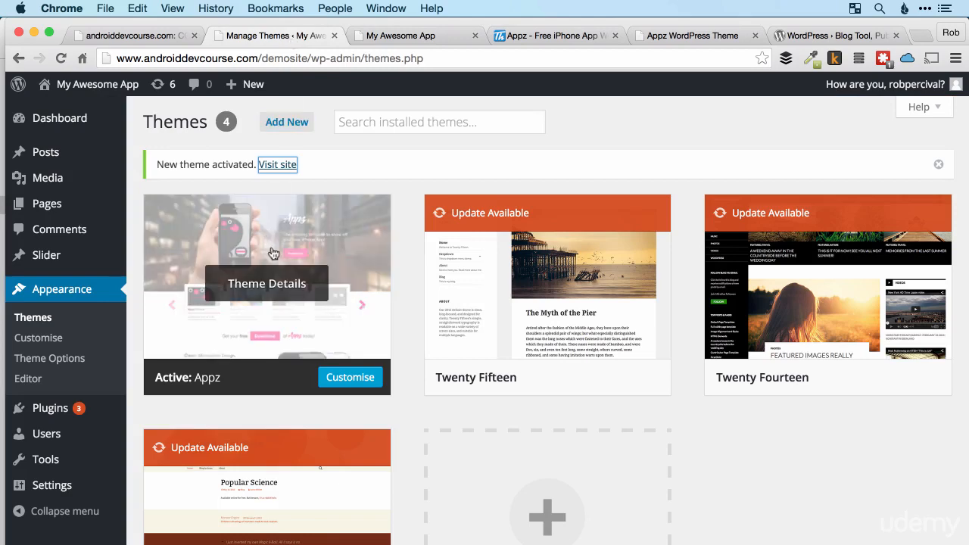
click(344, 383)
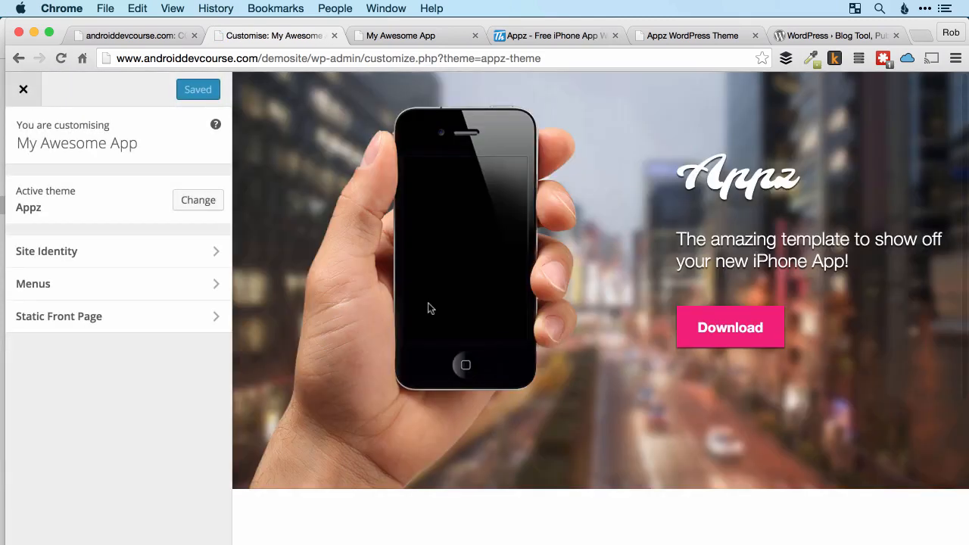
click(215, 253)
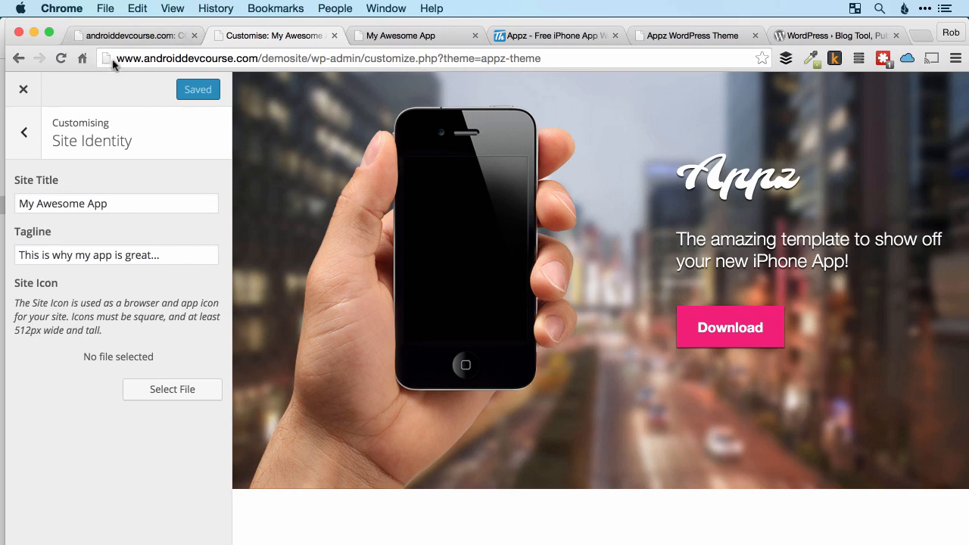
click(25, 145)
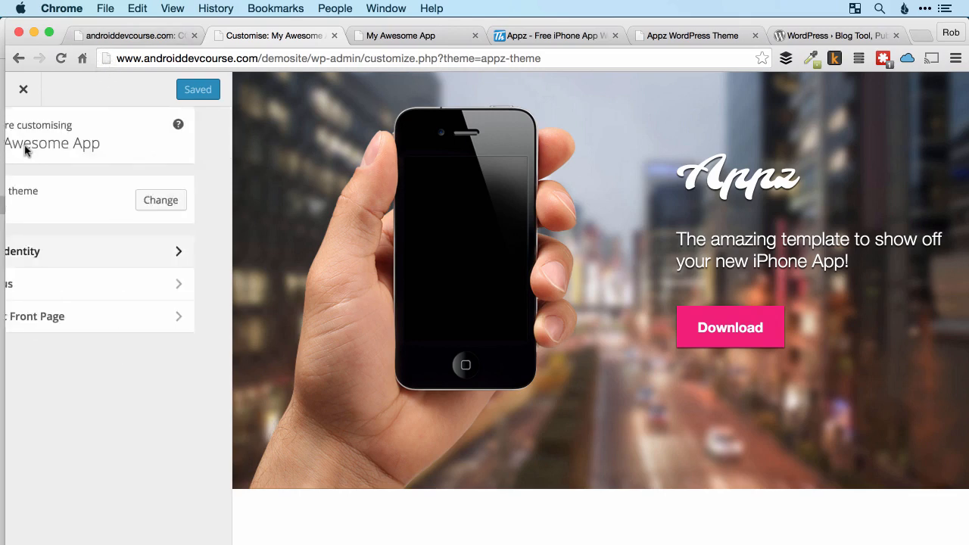
click(110, 282)
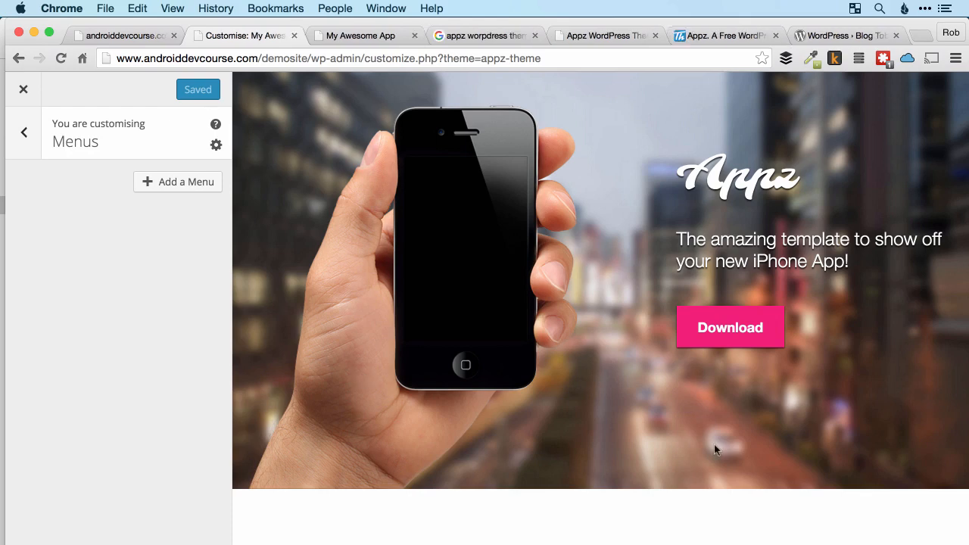
scroll(699, 380, down, 5)
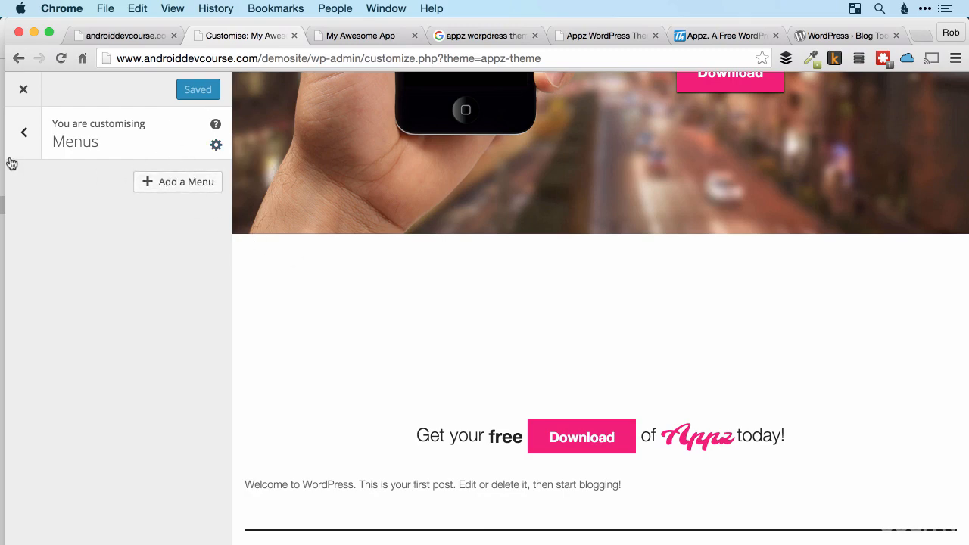
click(23, 134)
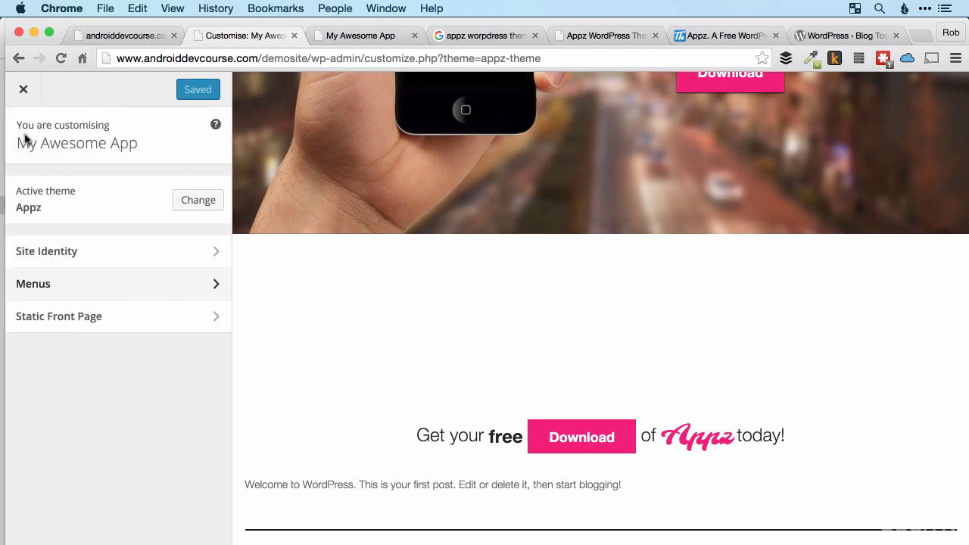
Set the front page to display a static page, choose Sample Page as the front page, and publish the change.
click(68, 319)
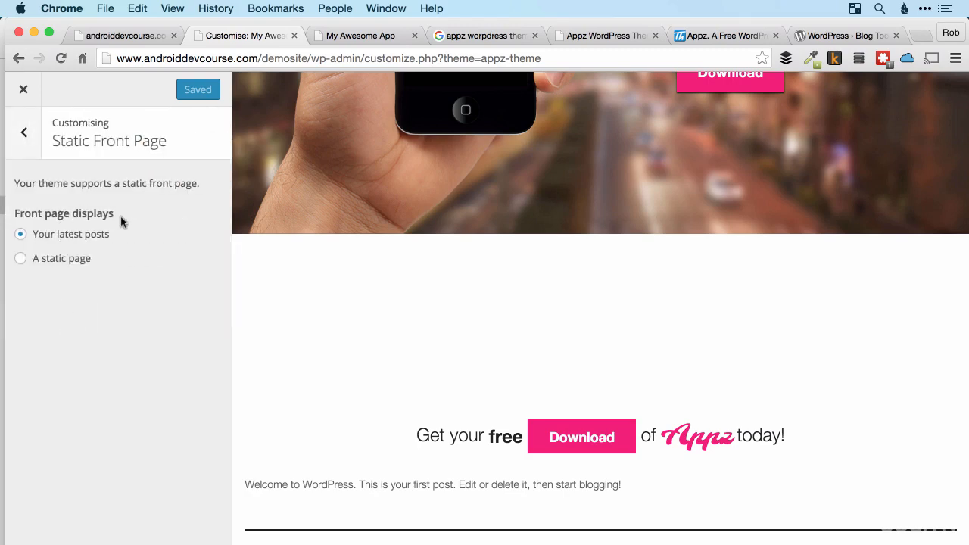
click(64, 262)
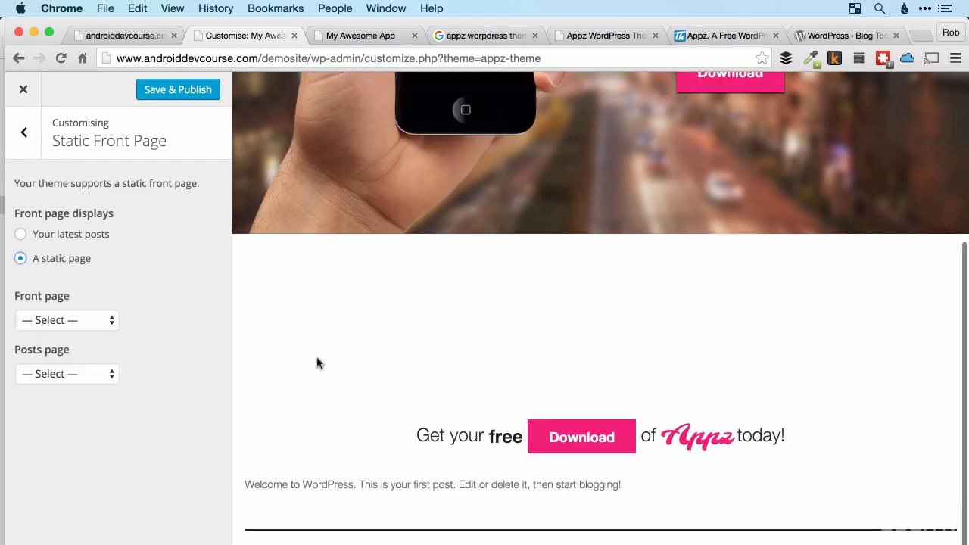
scroll(318, 363, up, 2)
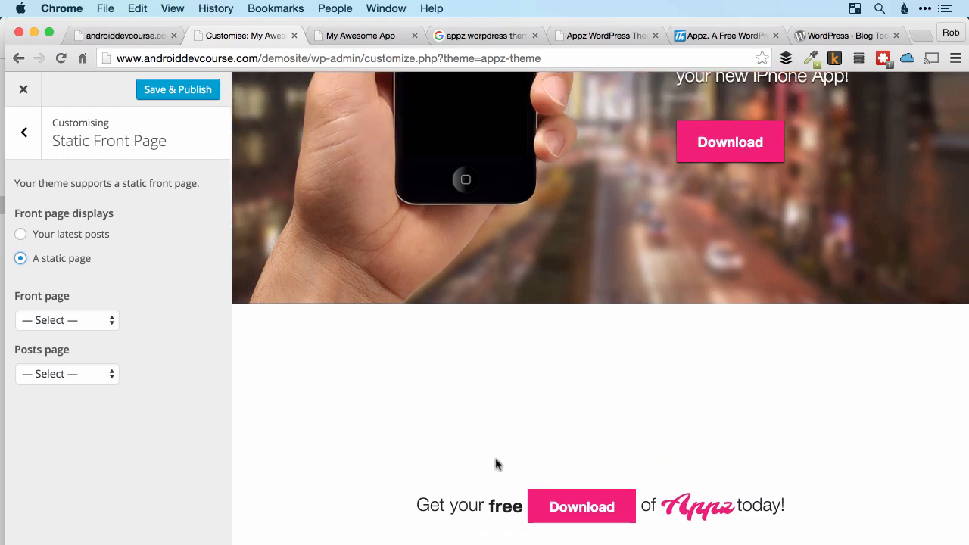
scroll(413, 448, down, 2)
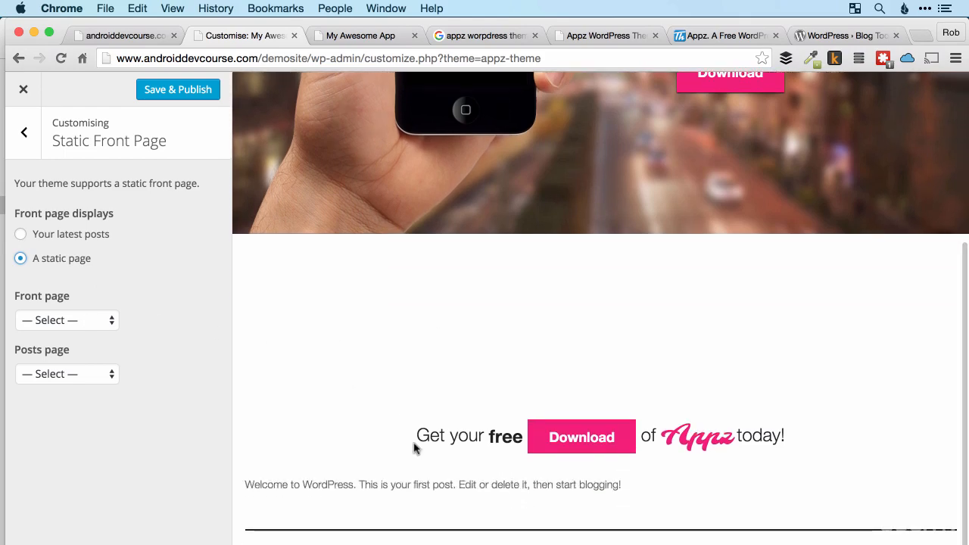
click(102, 327)
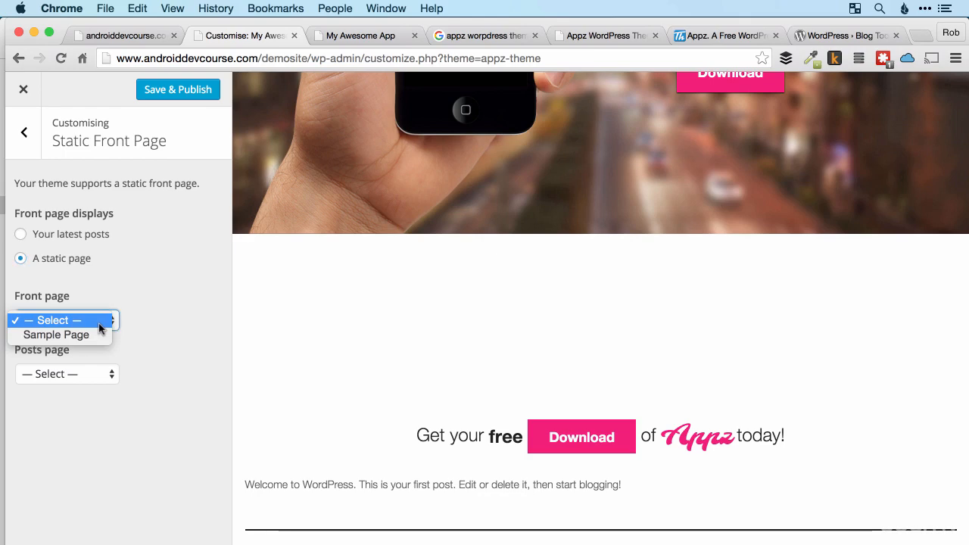
click(93, 336)
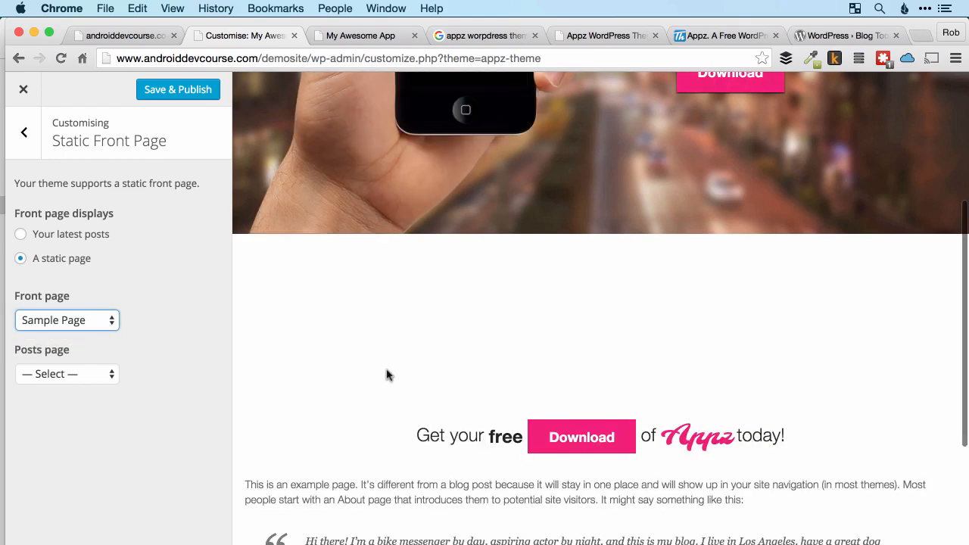
scroll(386, 375, down, 5)
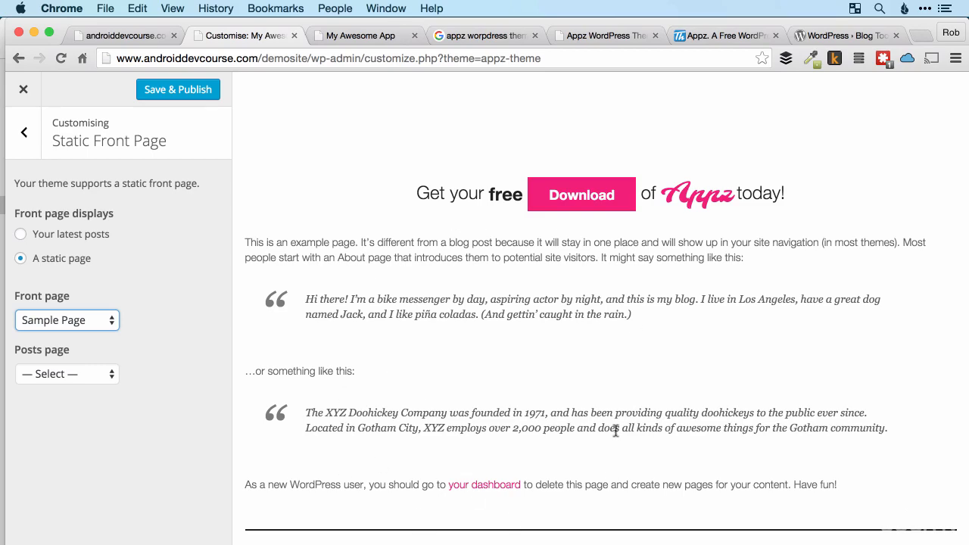
scroll(448, 426, up, 10)
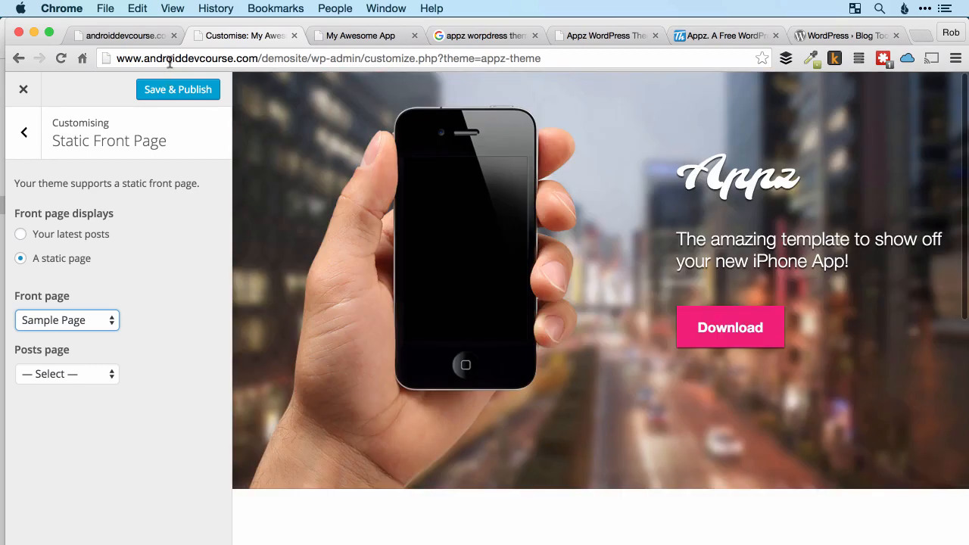
click(179, 91)
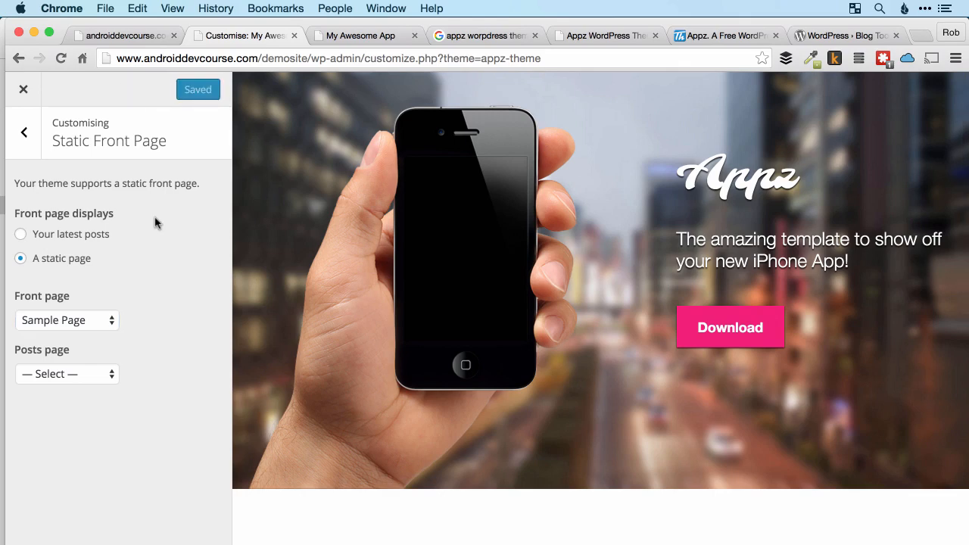
Check the front page content on the live My Awesome App site and return to the customiser.
click(345, 36)
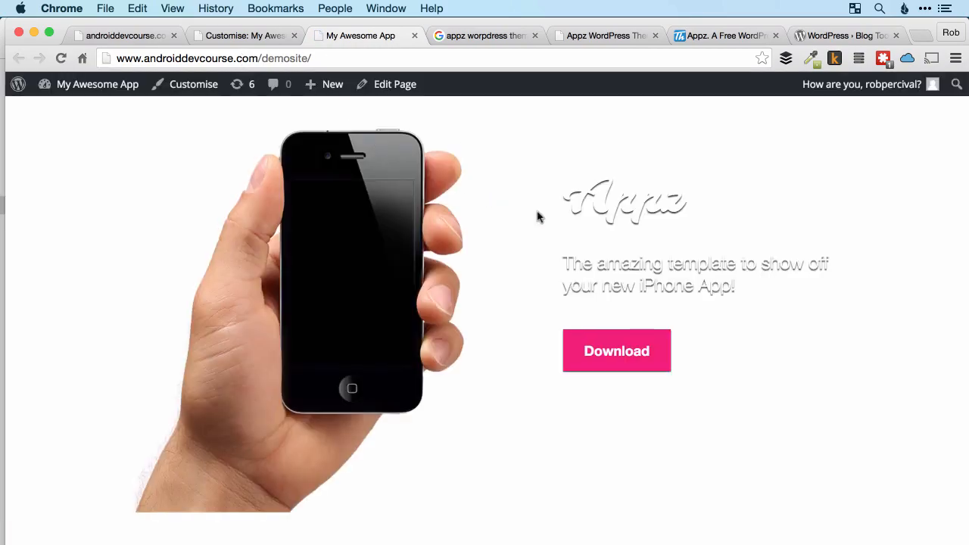
scroll(537, 215, down, 10)
scroll(539, 227, down, 6)
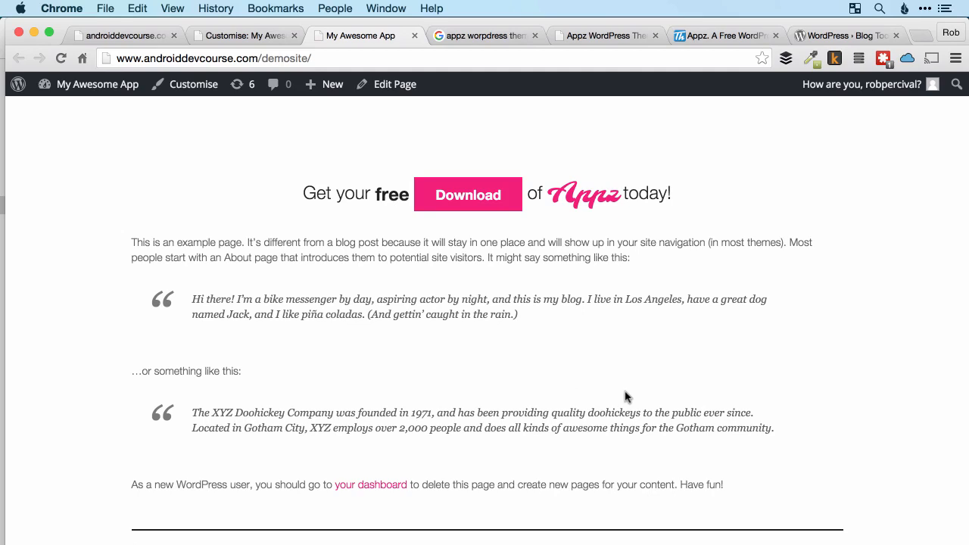
click(261, 36)
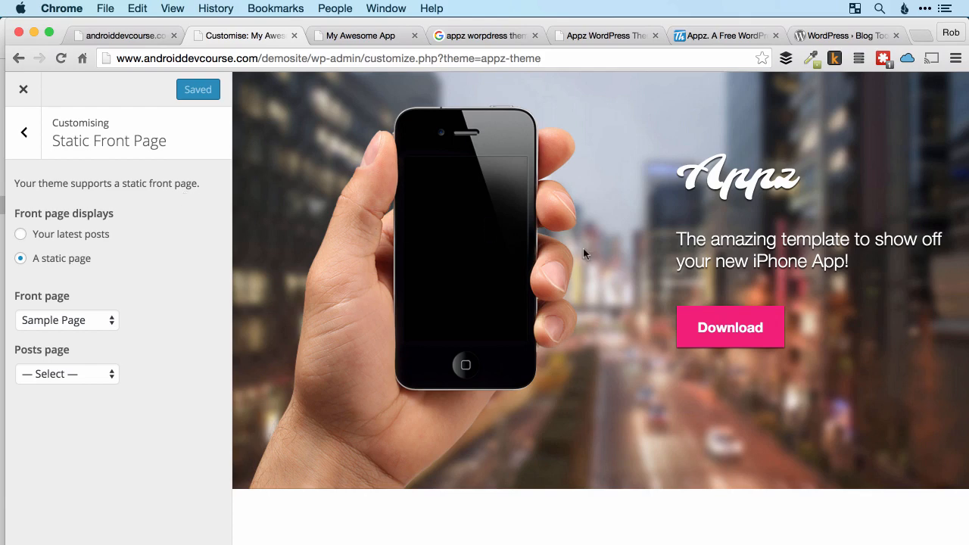
Switch to Finder, extract appz-theme.zip on the Desktop, and select sample-data.xml in the extracted appz-theme folder.
key(super+Tab)
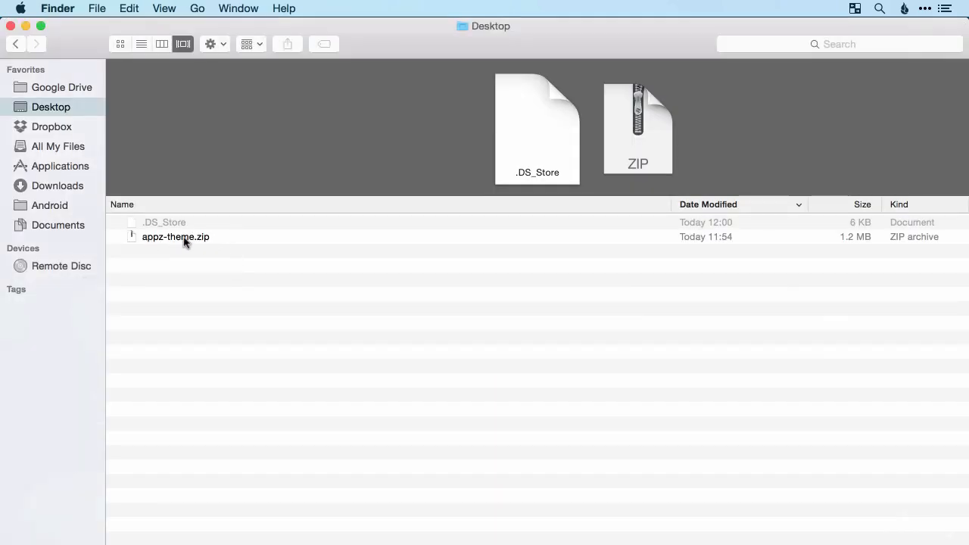
double_click(184, 237)
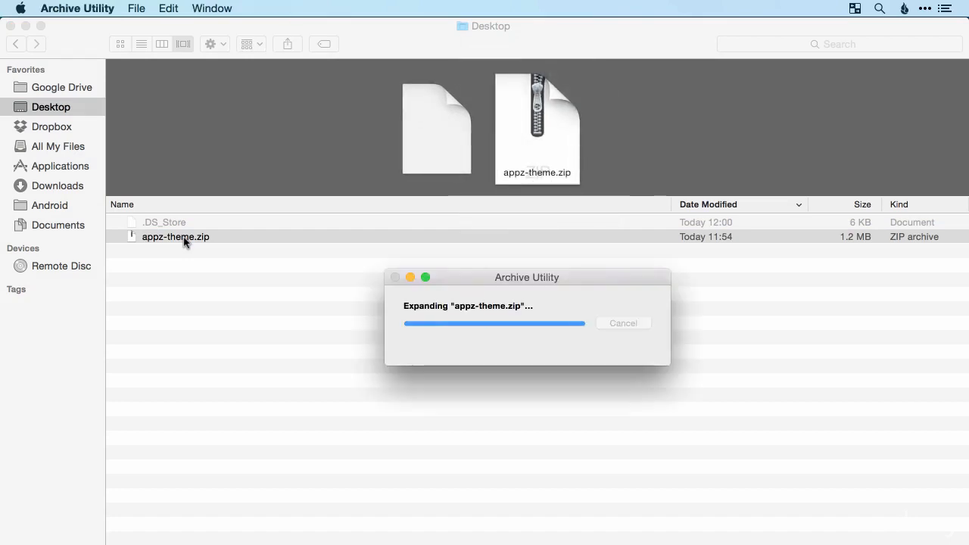
click(179, 236)
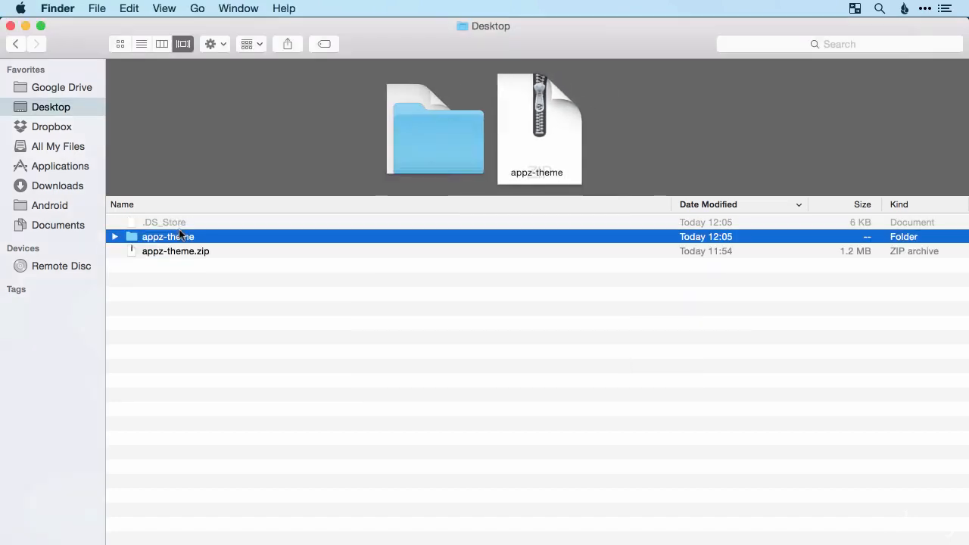
double_click(180, 237)
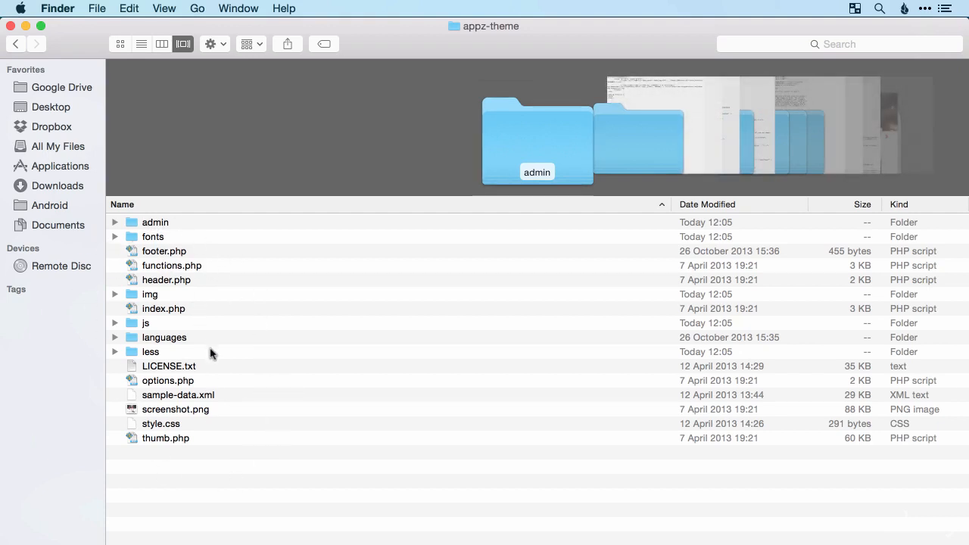
click(202, 398)
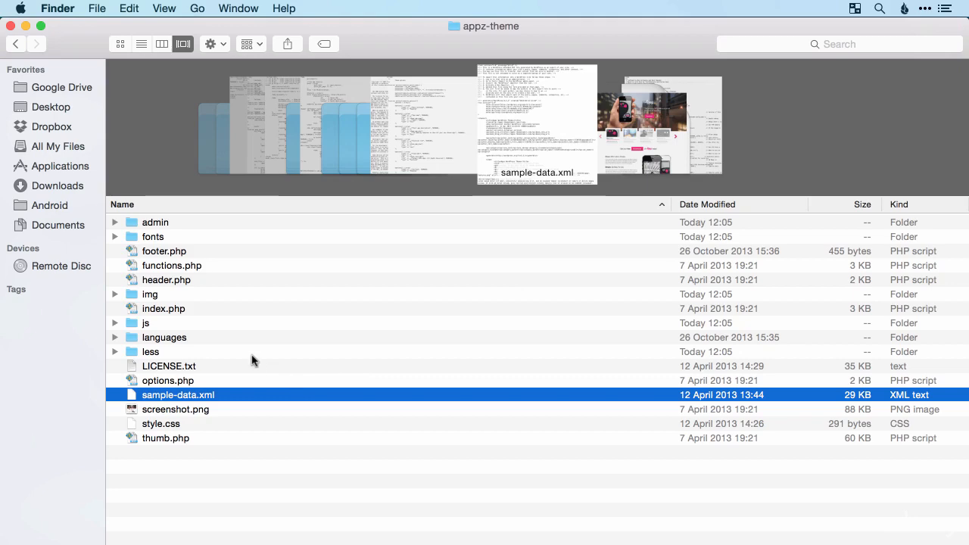
Switch back to Chrome and compare the customiser preview with the Appz theme's online demo page.
key(super+Tab)
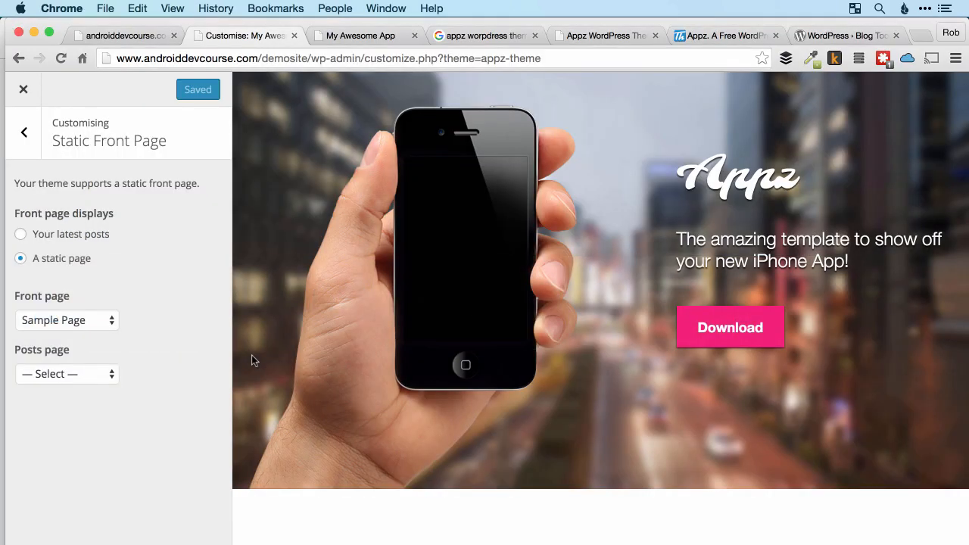
scroll(642, 368, down, 5)
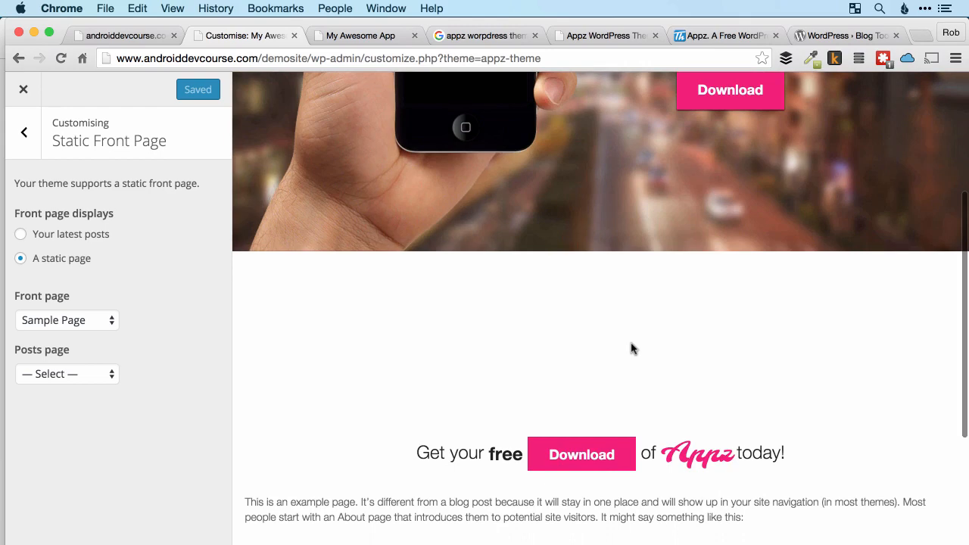
click(580, 40)
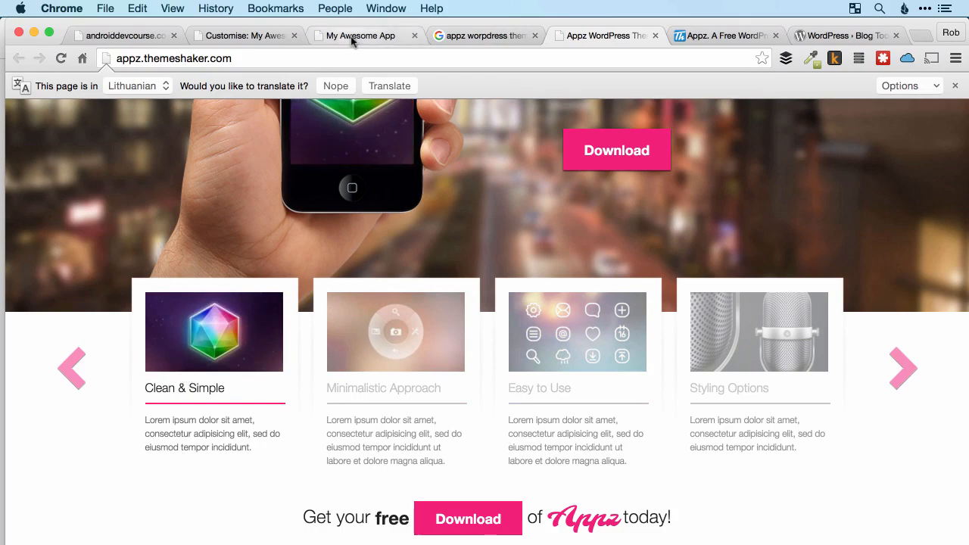
click(255, 36)
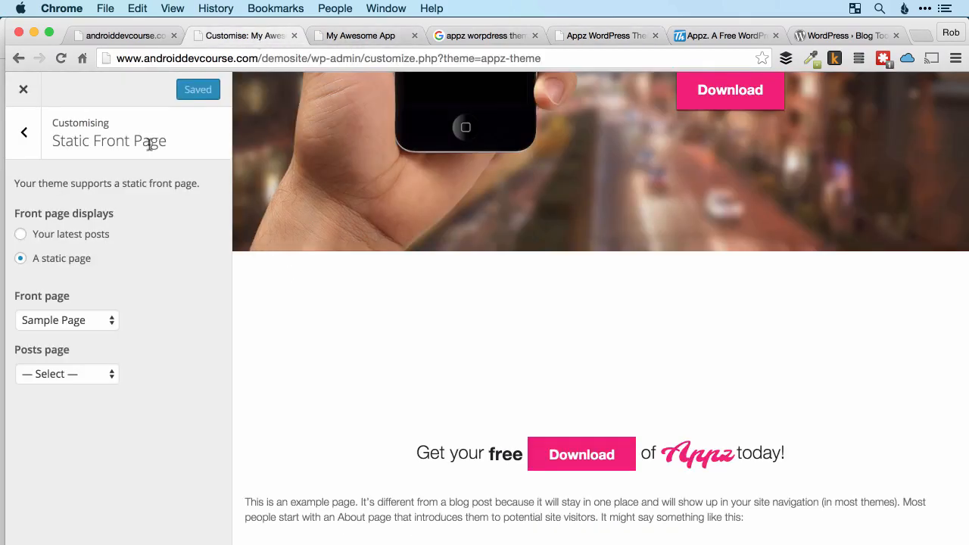
Leave the customiser, install the WordPress Importer plugin from the import tools, and activate and run it.
click(21, 91)
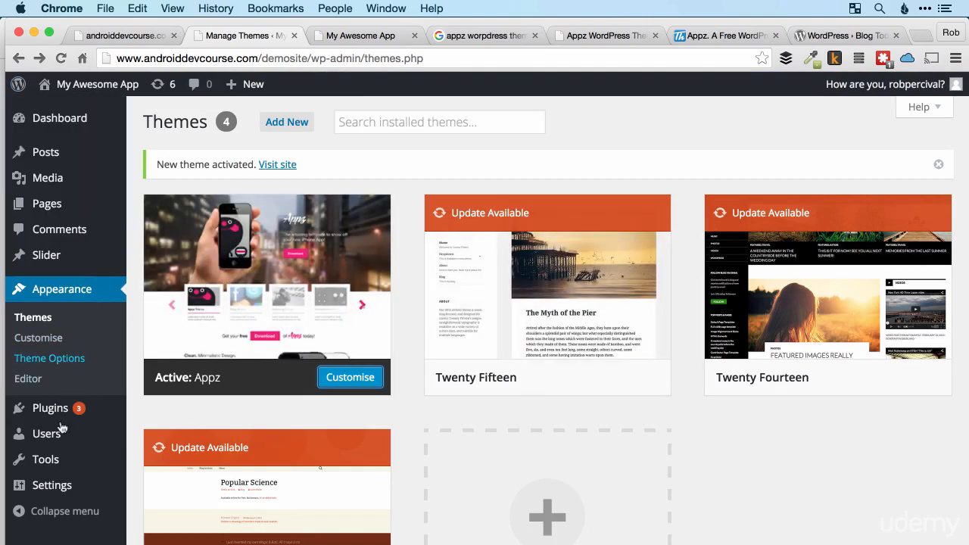
mouse_move(55, 465)
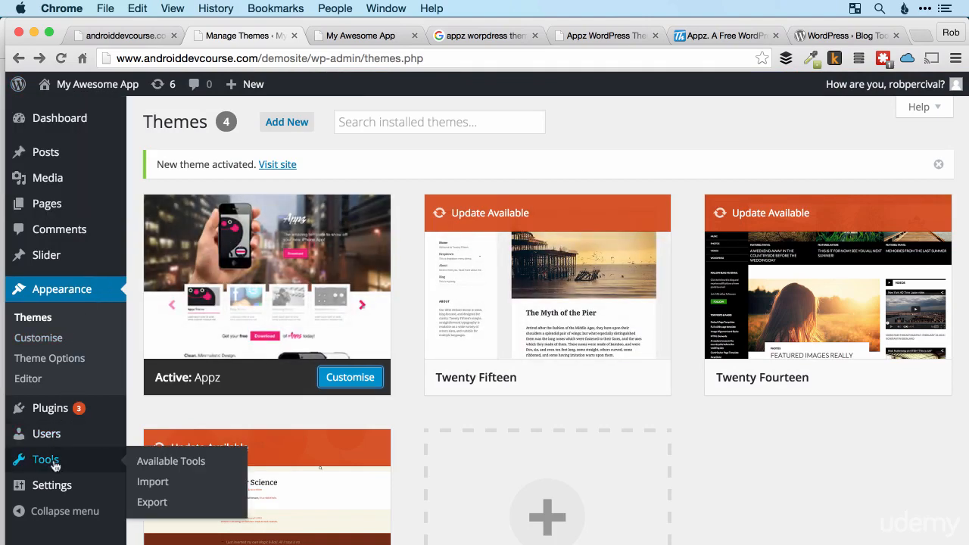
click(161, 482)
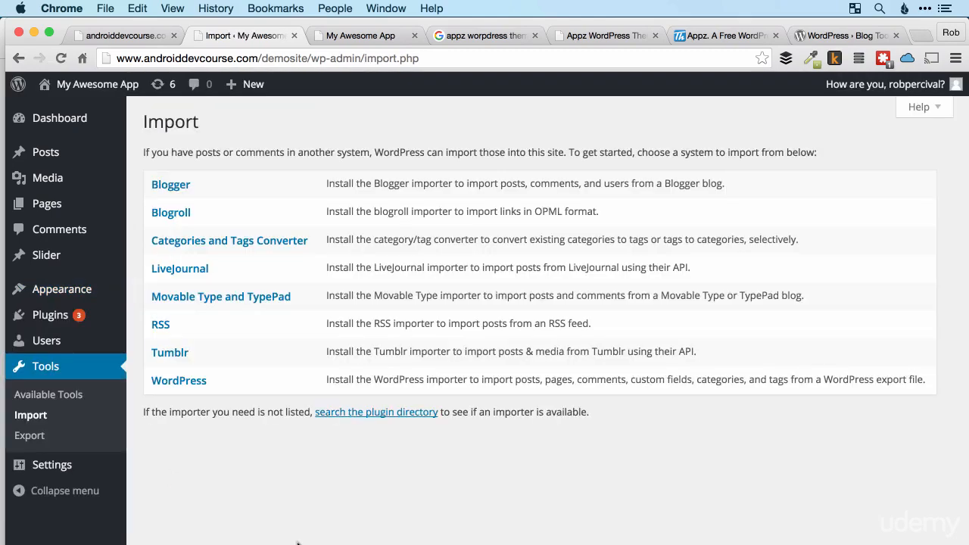
click(191, 385)
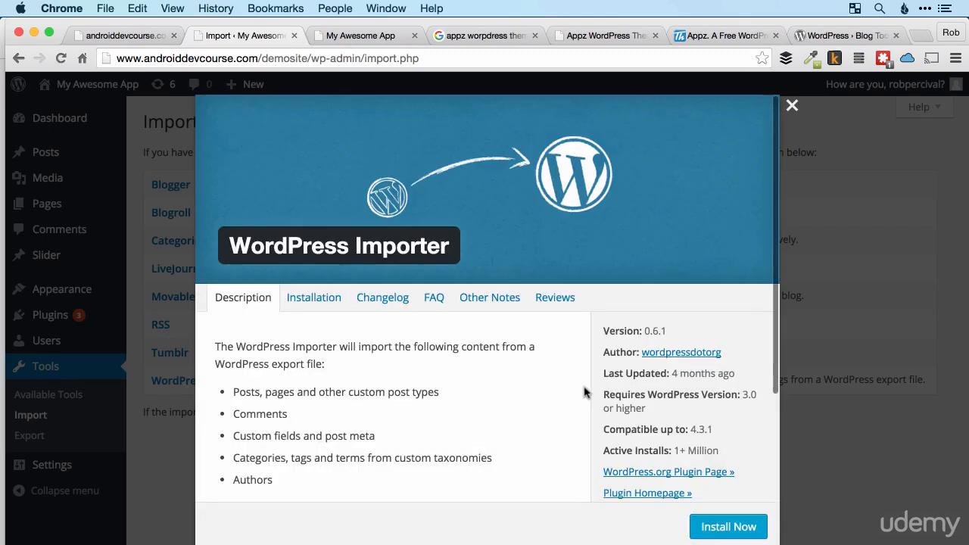
click(746, 530)
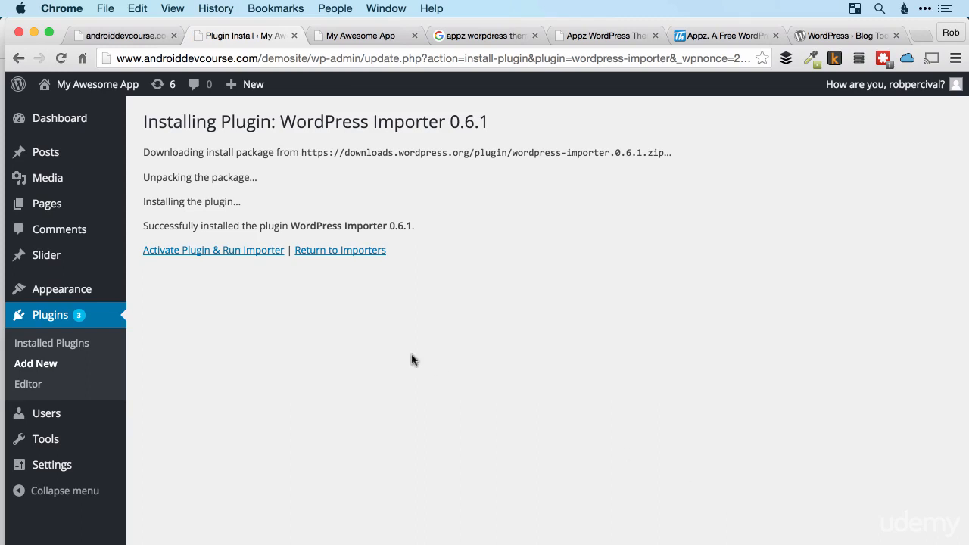
click(253, 259)
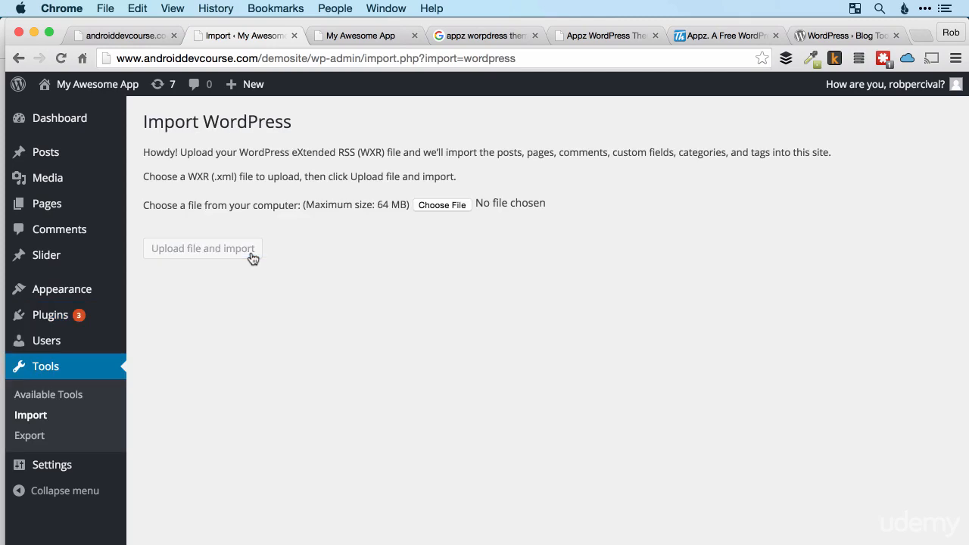
Choose sample-data.xml from the appz-theme folder on the Desktop and upload it for import.
click(432, 210)
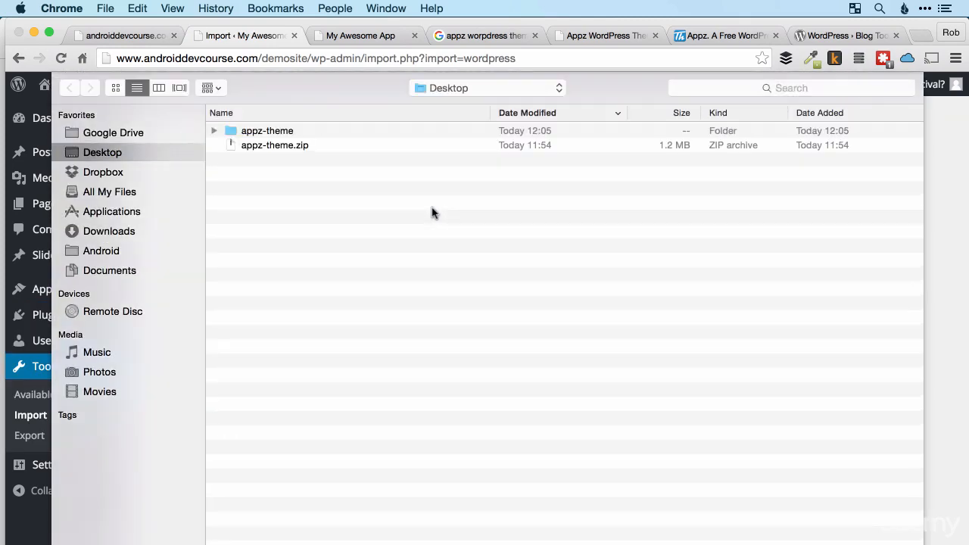
double_click(295, 135)
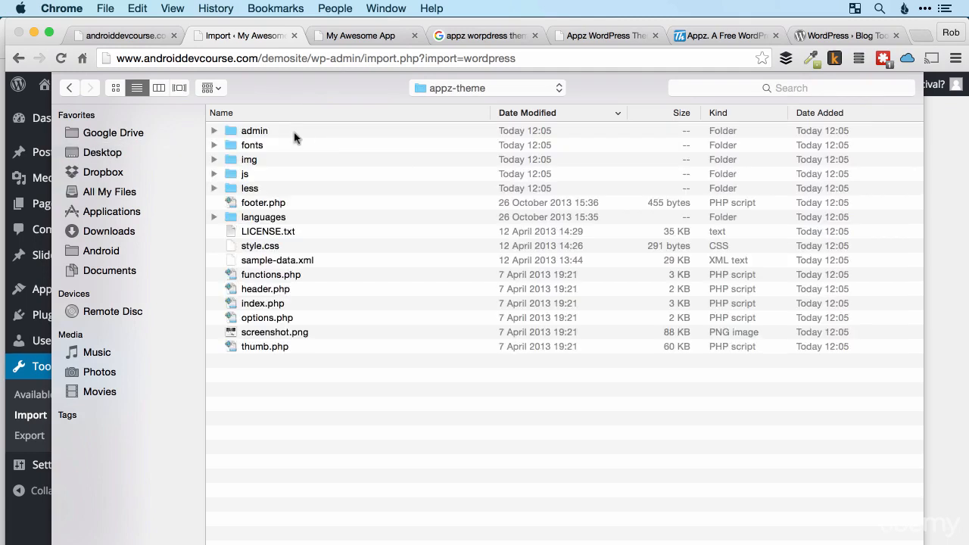
click(295, 261)
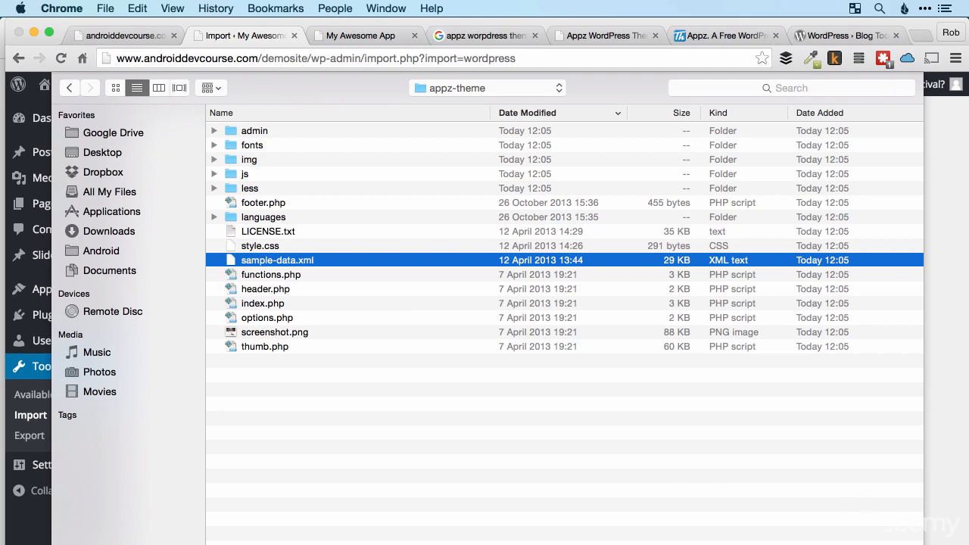
key(Return)
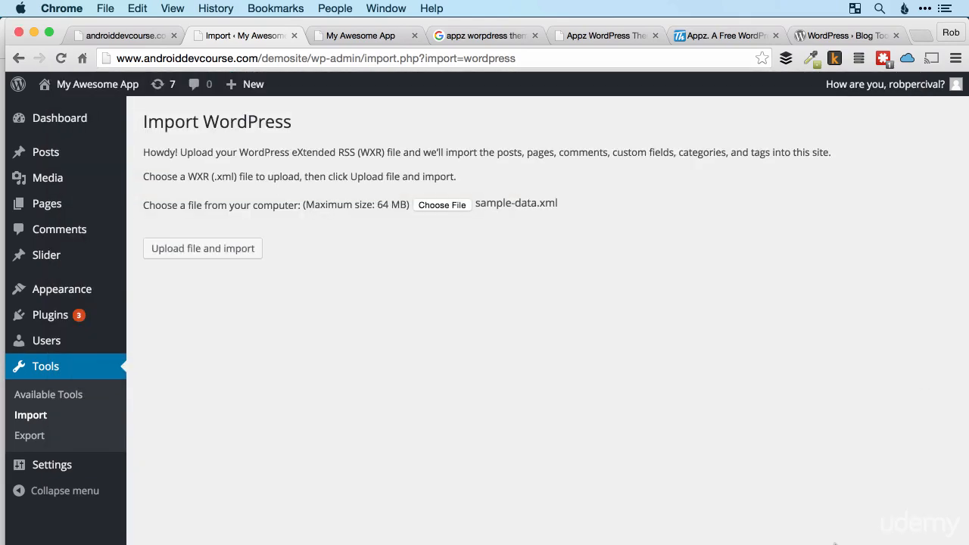
click(238, 252)
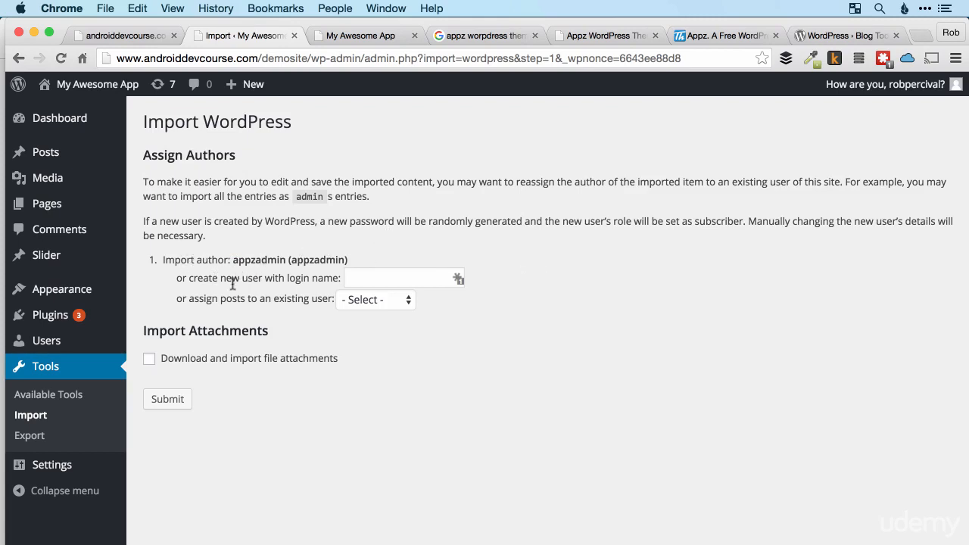
Assign the appzadmin posts to the existing site user, enable downloading and importing file attachments, and submit the import.
click(363, 301)
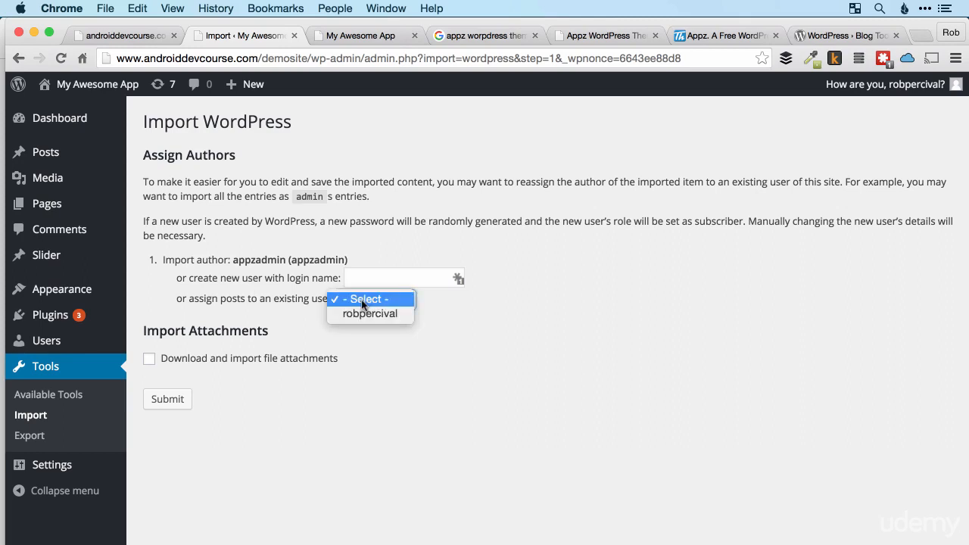
click(376, 312)
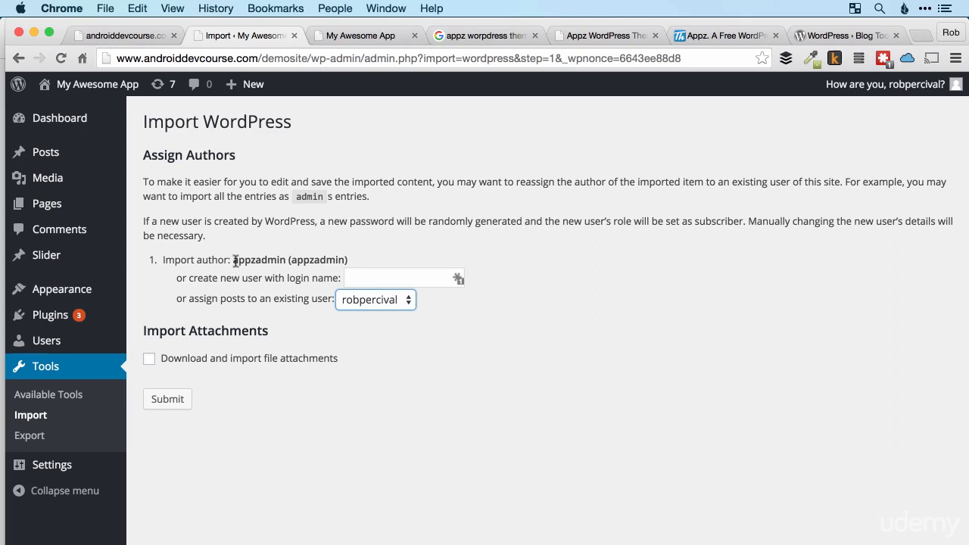
drag(236, 262, 288, 260)
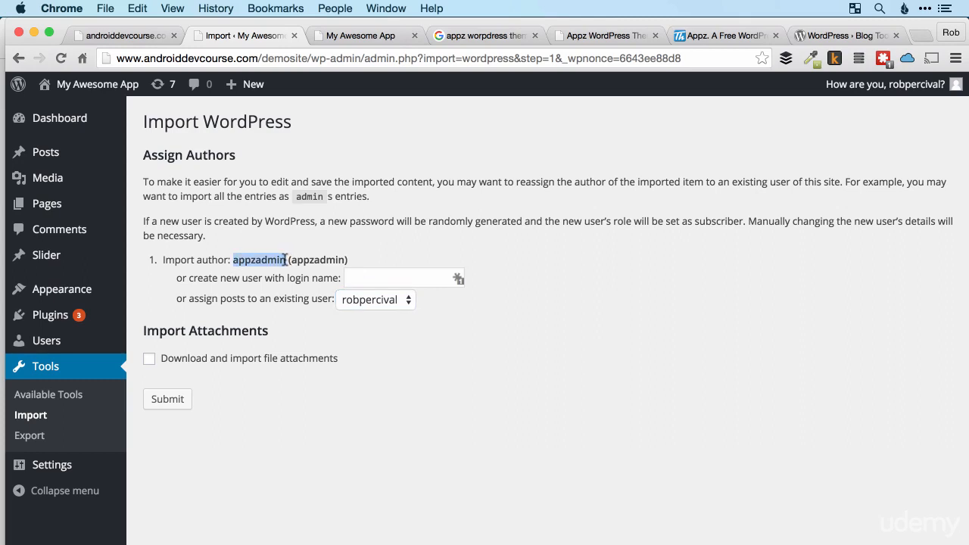
click(267, 296)
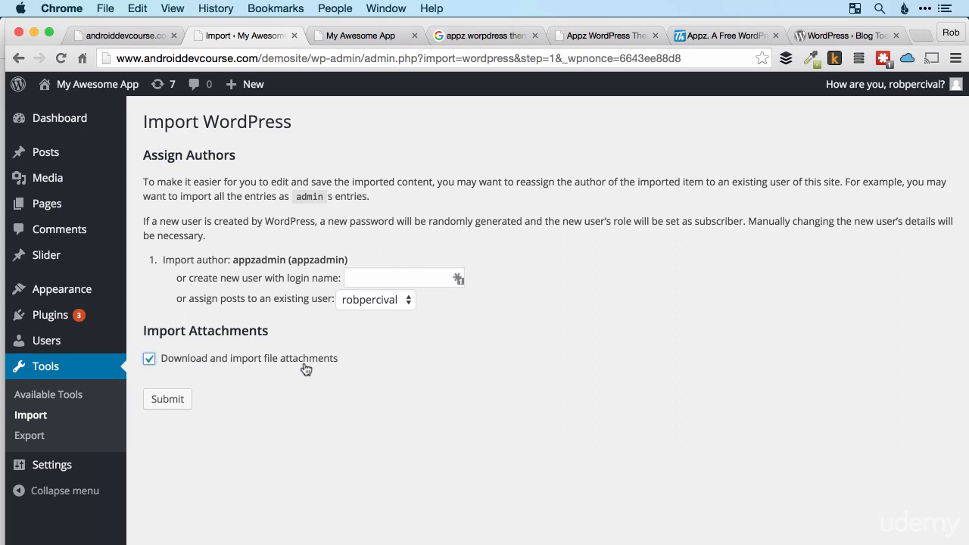
click(170, 402)
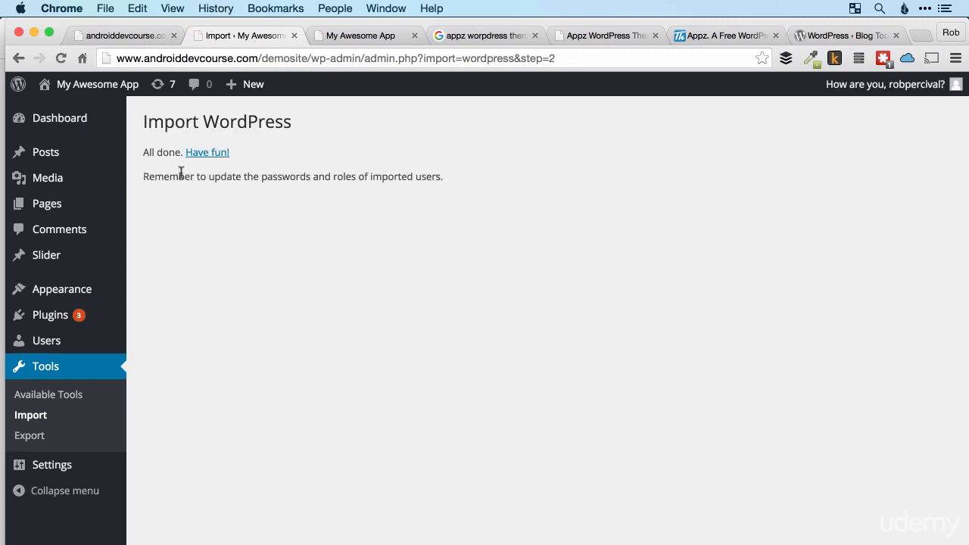
Reload the live My Awesome App site and review the front page's slider items, download section and example text.
click(371, 35)
key(super+r)
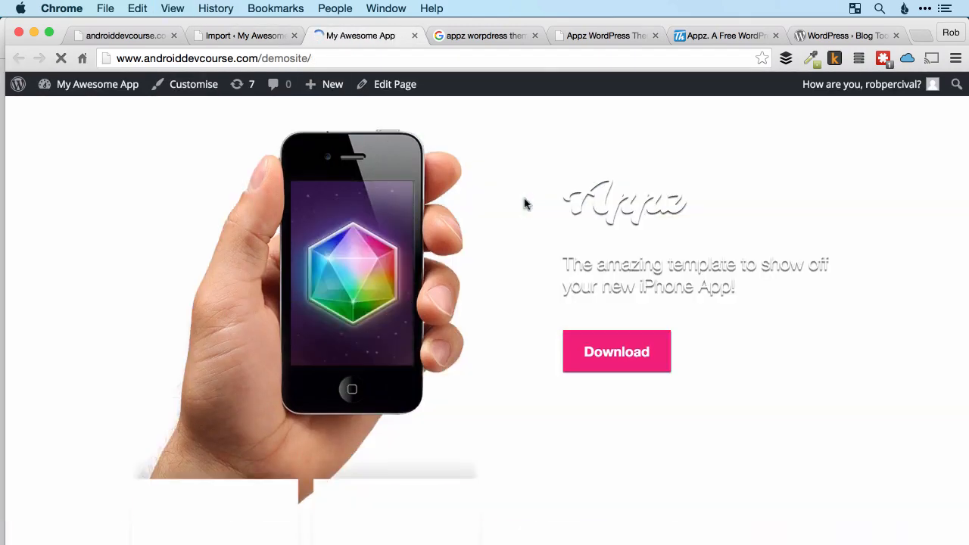
scroll(524, 285, down, 10)
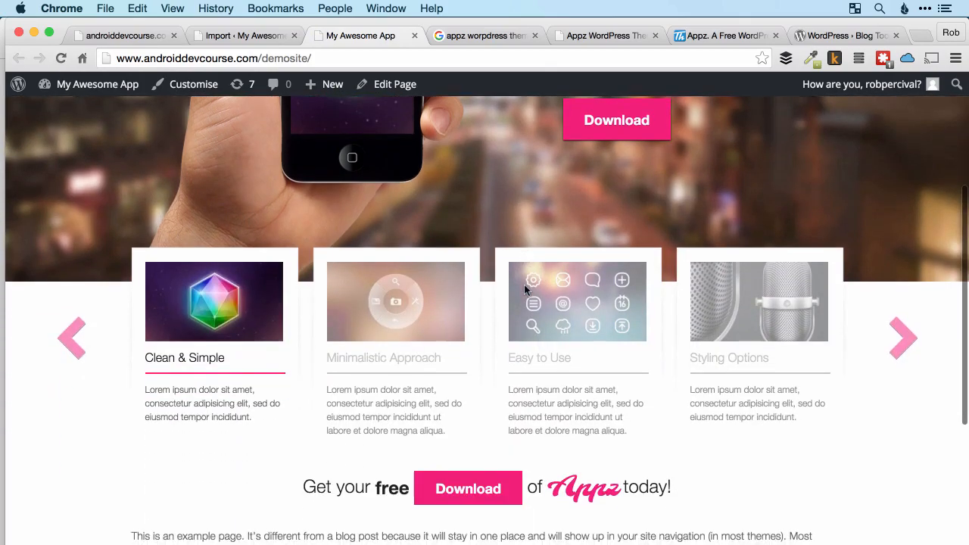
scroll(524, 289, up, 5)
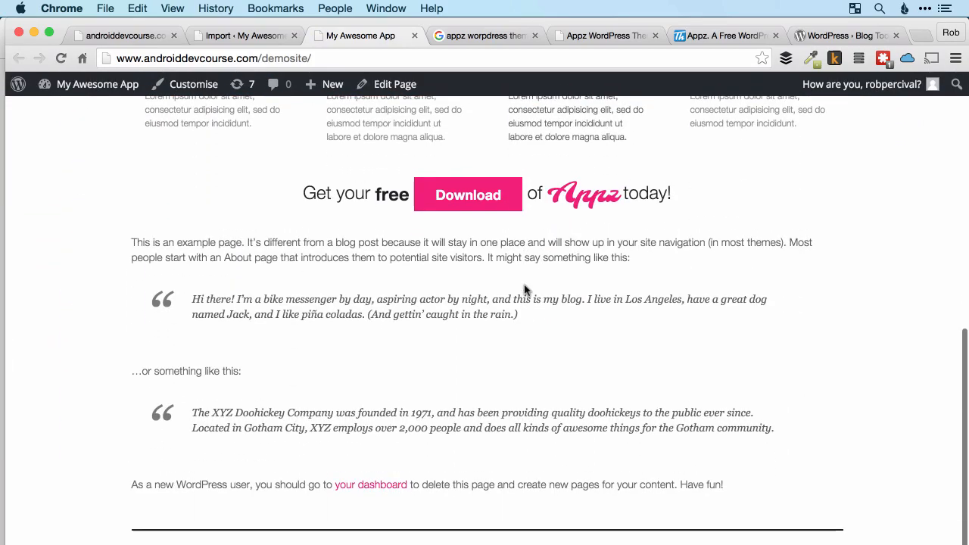
scroll(524, 290, up, 5)
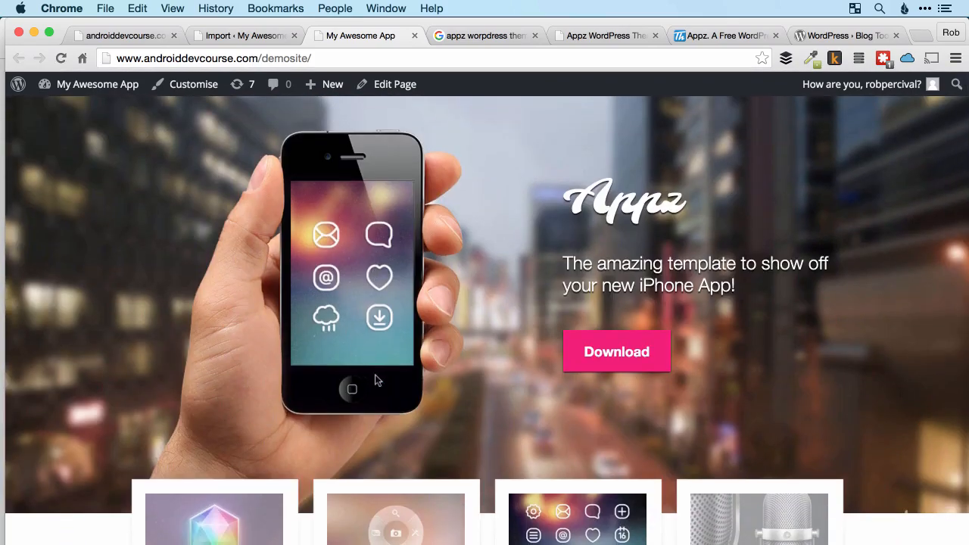
scroll(374, 381, down, 4)
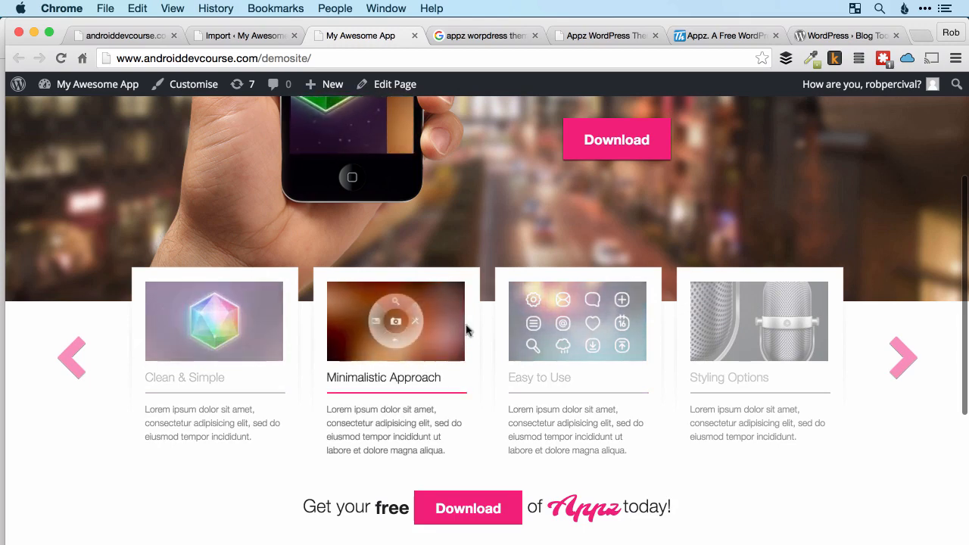
scroll(525, 327, up, 1)
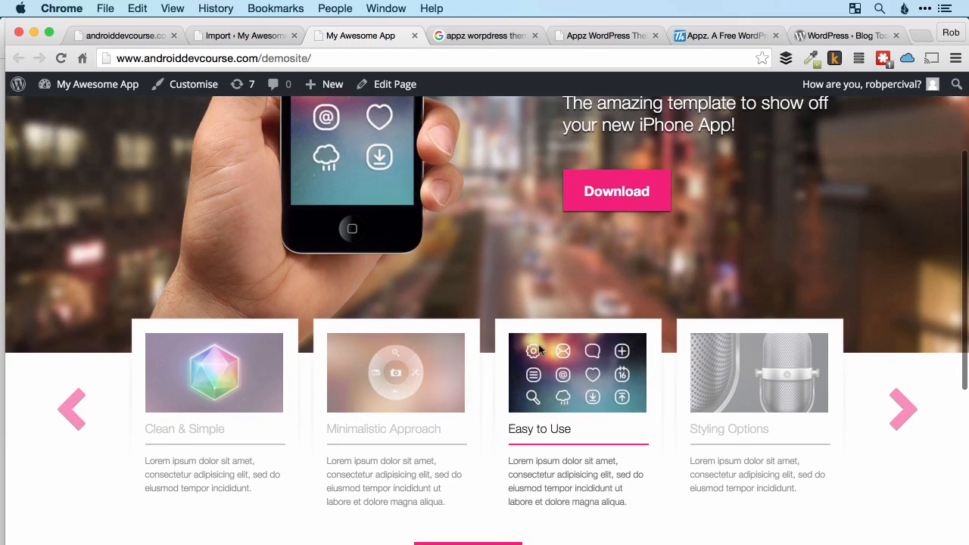
scroll(708, 375, up, 2)
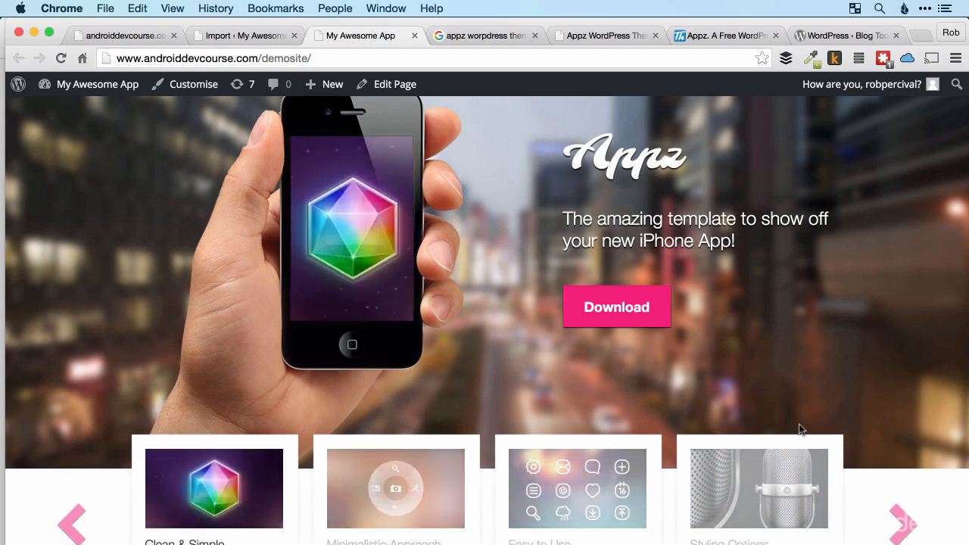
Browse the front page slider to its second set of items and back to the first set.
click(901, 522)
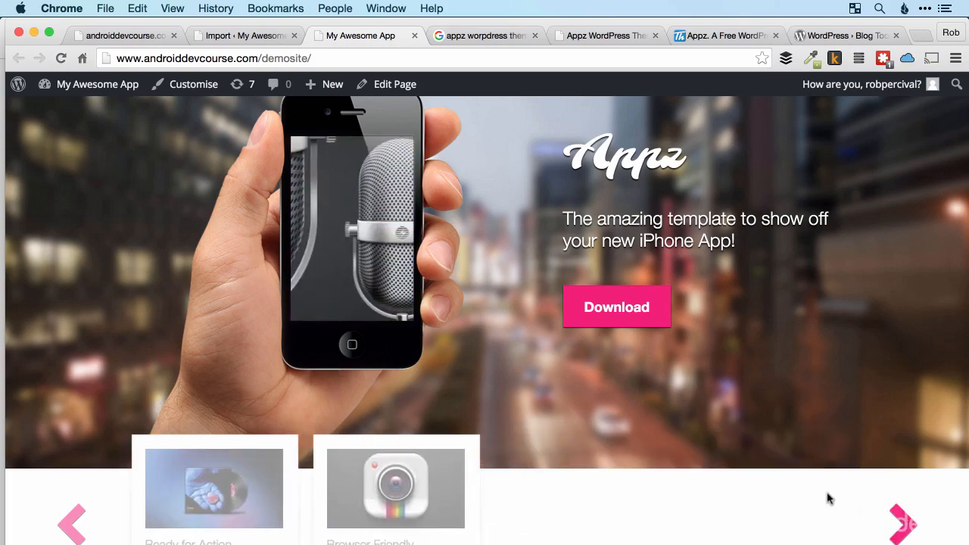
scroll(828, 498, down, 3)
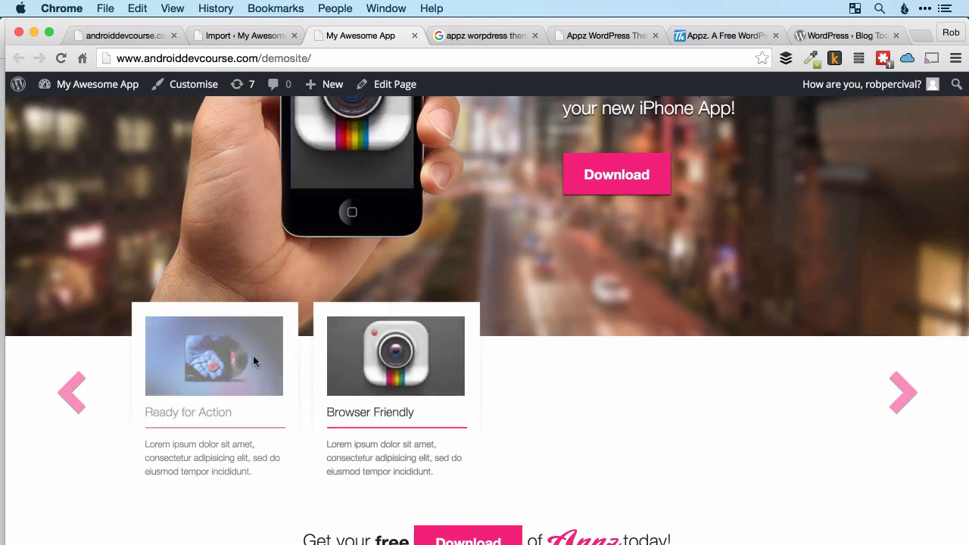
click(72, 400)
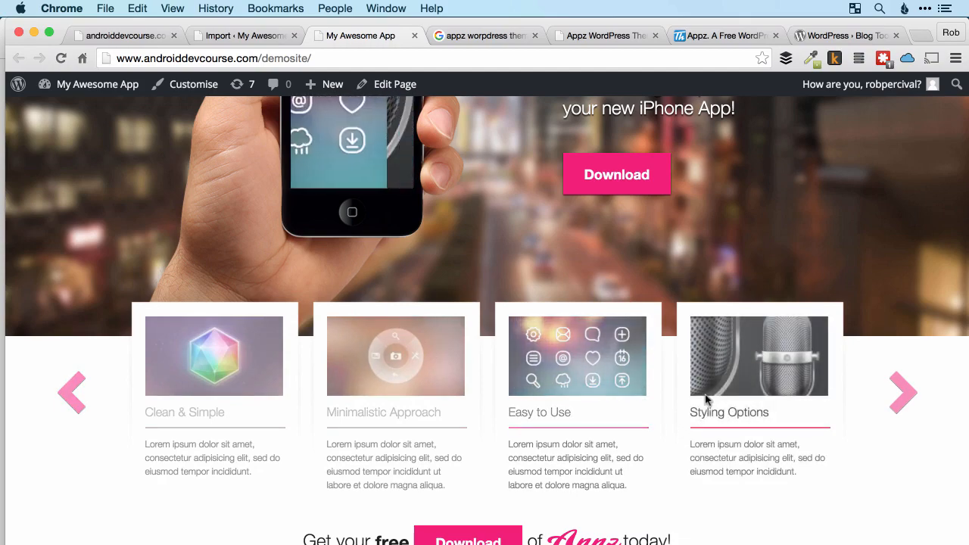
scroll(706, 399, down, 5)
scroll(706, 399, up, 6)
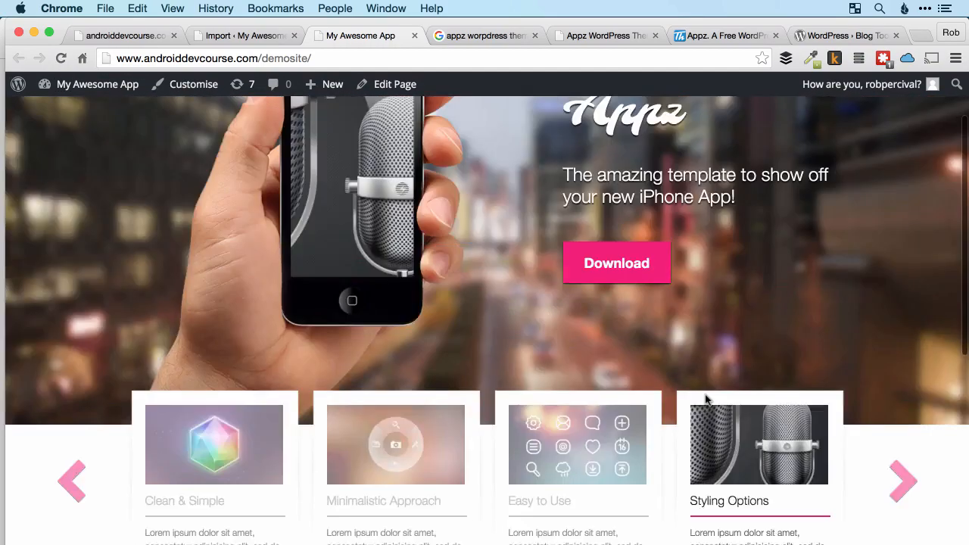
scroll(705, 399, up, 2)
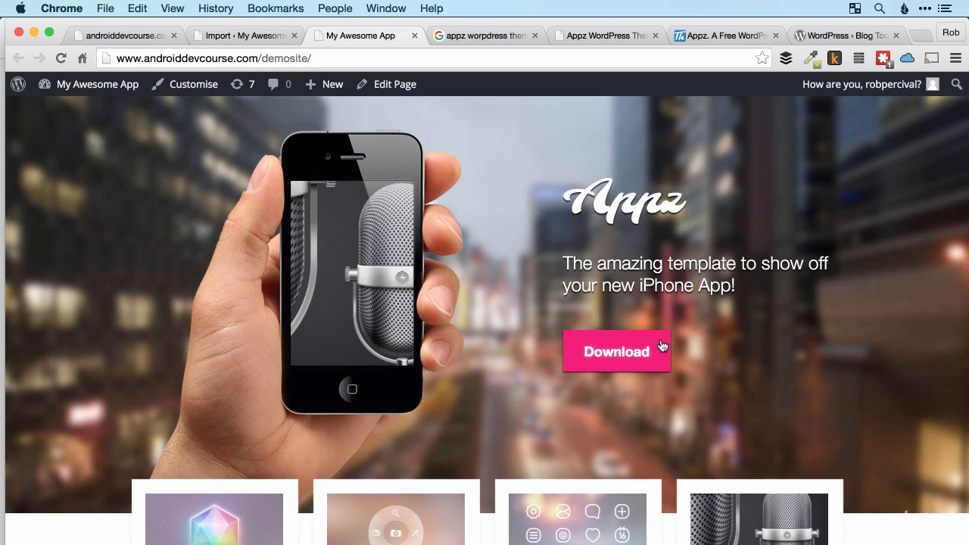
Set the app name in the admin site's theme options to "My Awesome App", save, and reload the live site.
click(251, 36)
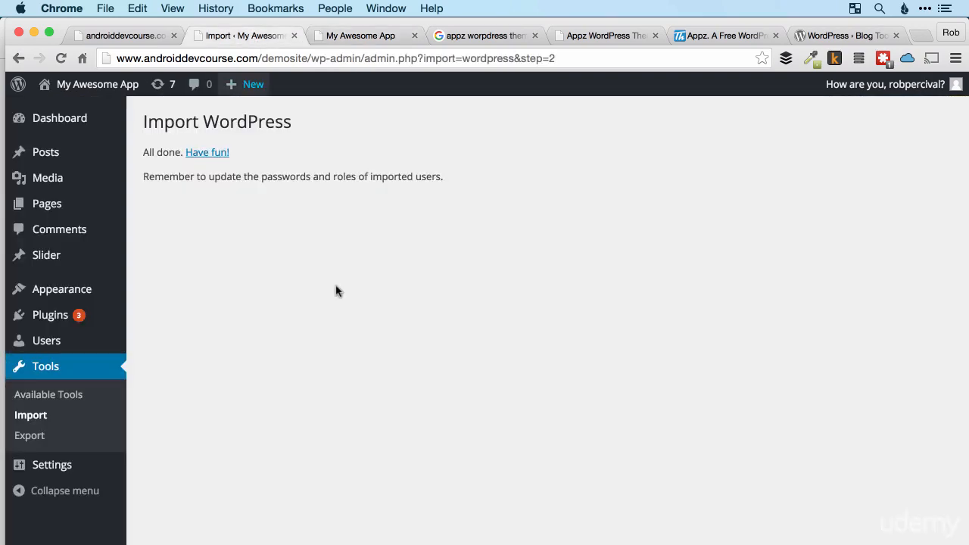
mouse_move(76, 293)
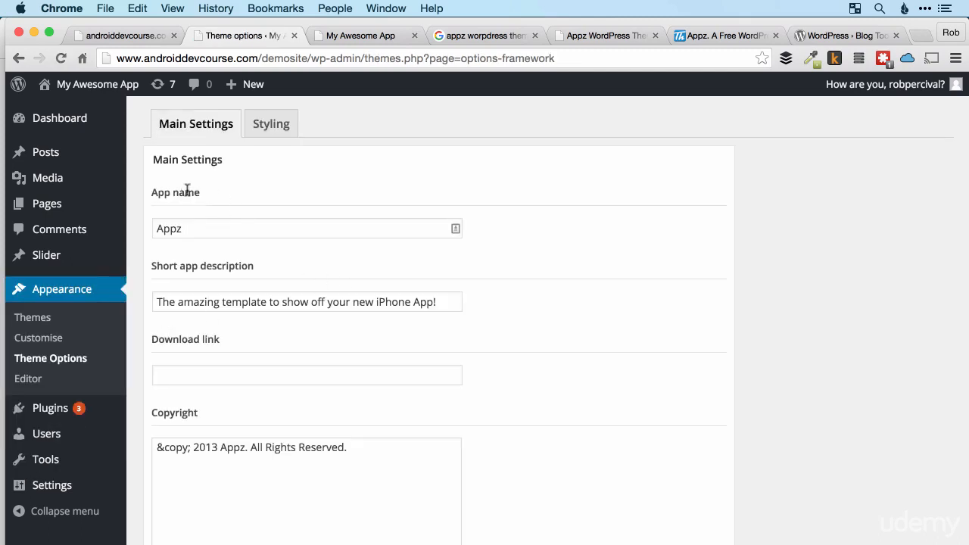
click(293, 228)
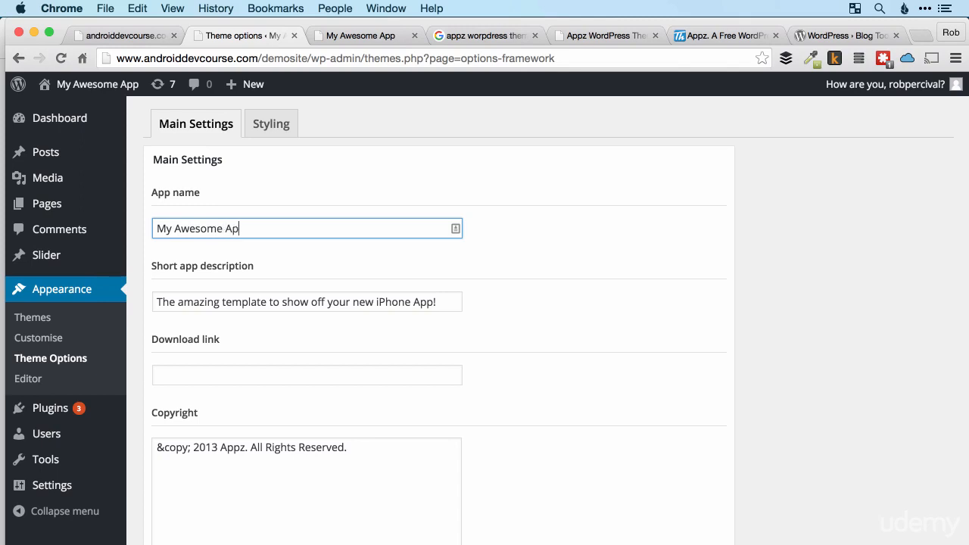
scroll(606, 253, down, 4)
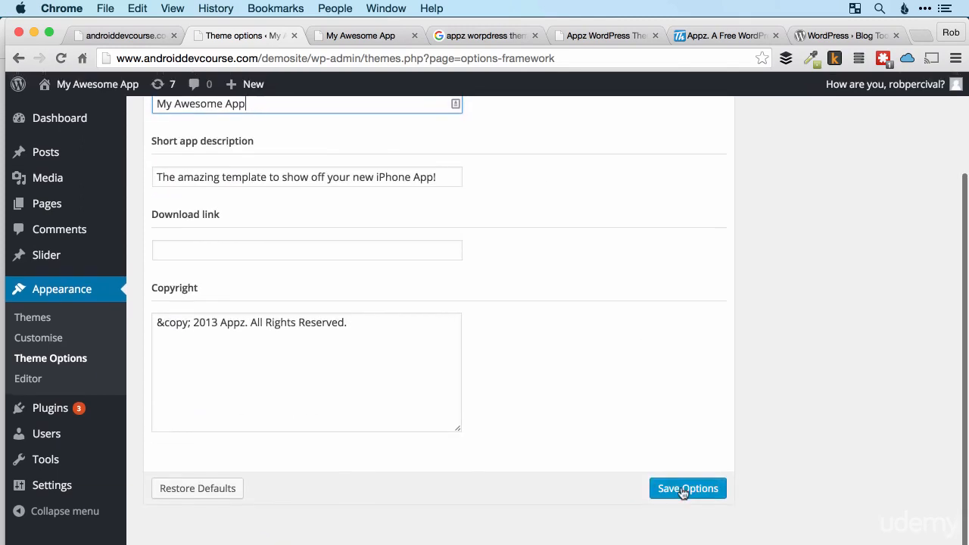
click(673, 479)
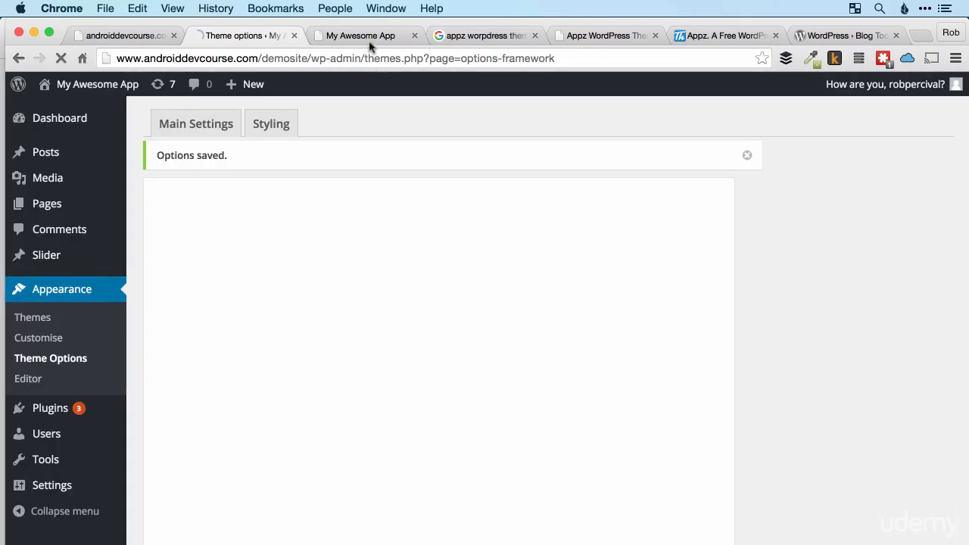
click(370, 38)
key(super+r)
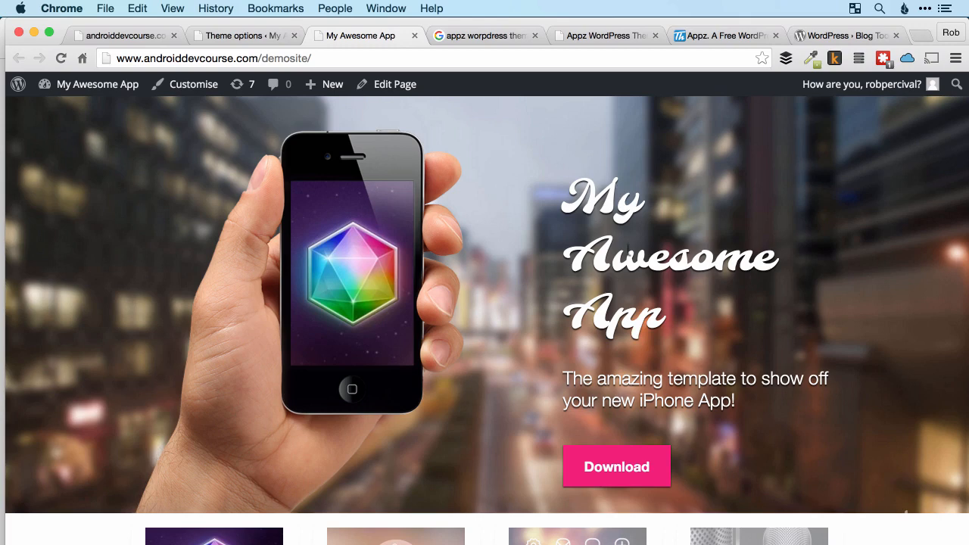
Shorten the app name in the theme options to "My App", save the options, and reload the live site.
click(242, 35)
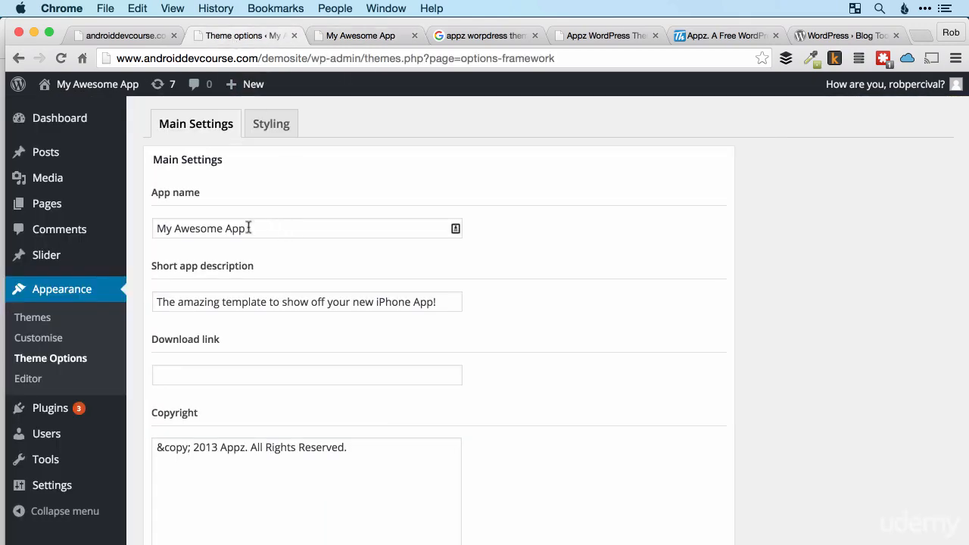
double_click(192, 228)
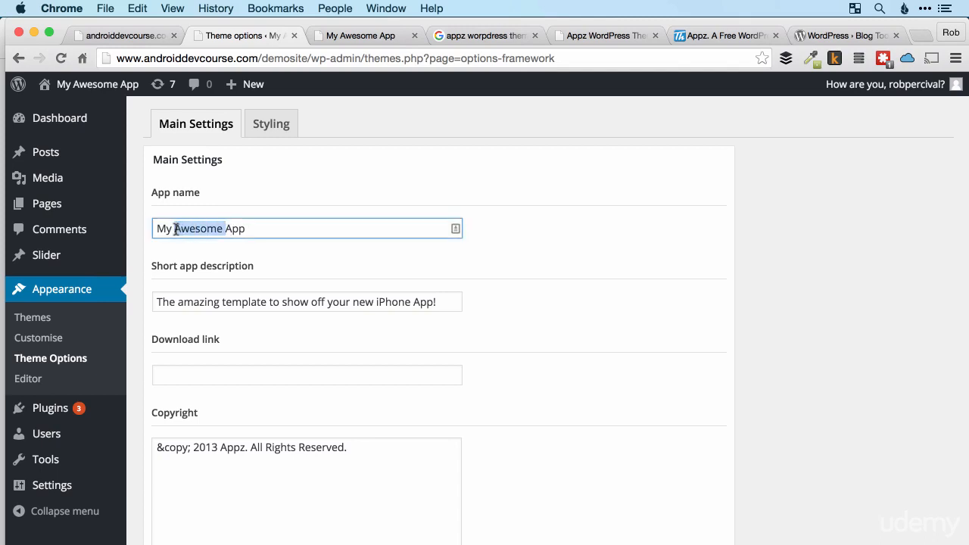
key(BackSpace)
scroll(662, 263, down, 5)
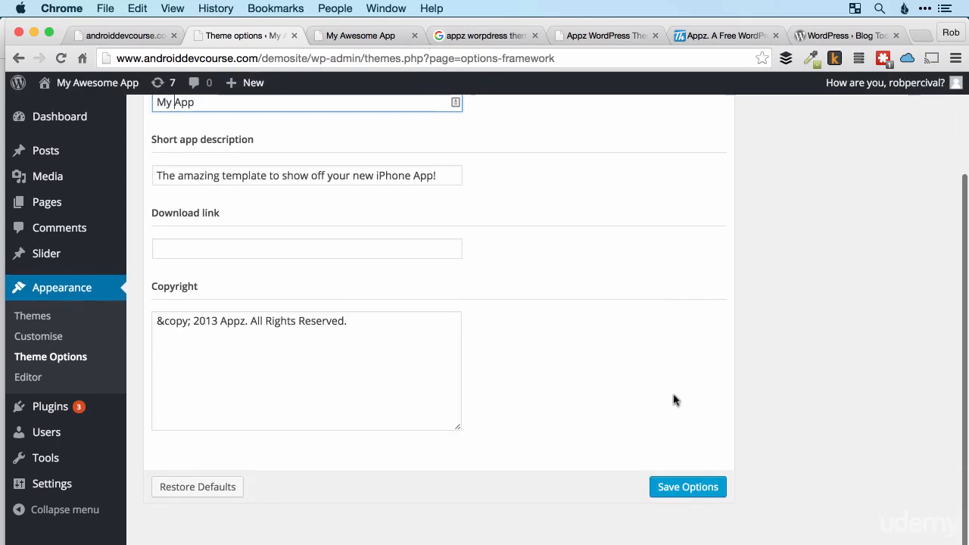
click(679, 488)
click(360, 36)
key(super+r)
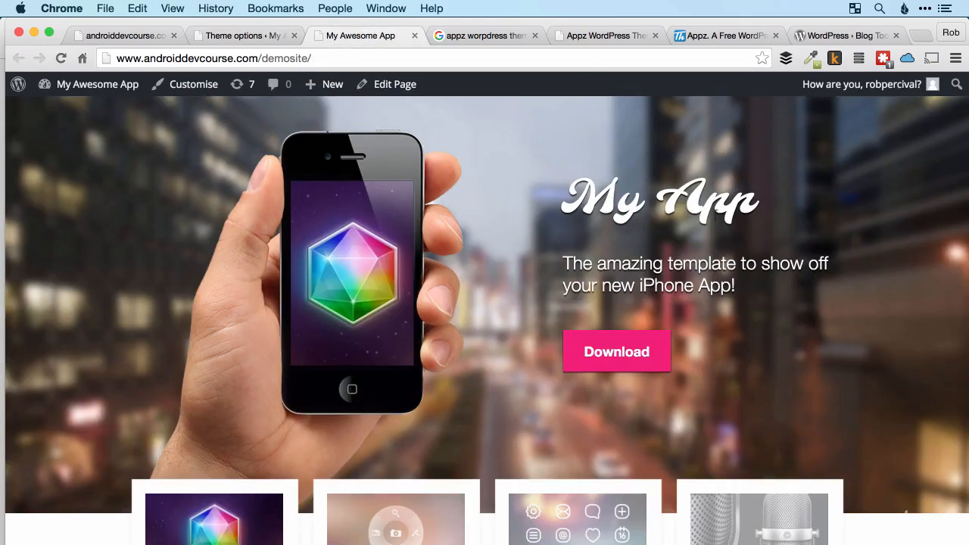
Return to the theme options and replace the short app description with "Tell the people why your app is great!".
click(240, 34)
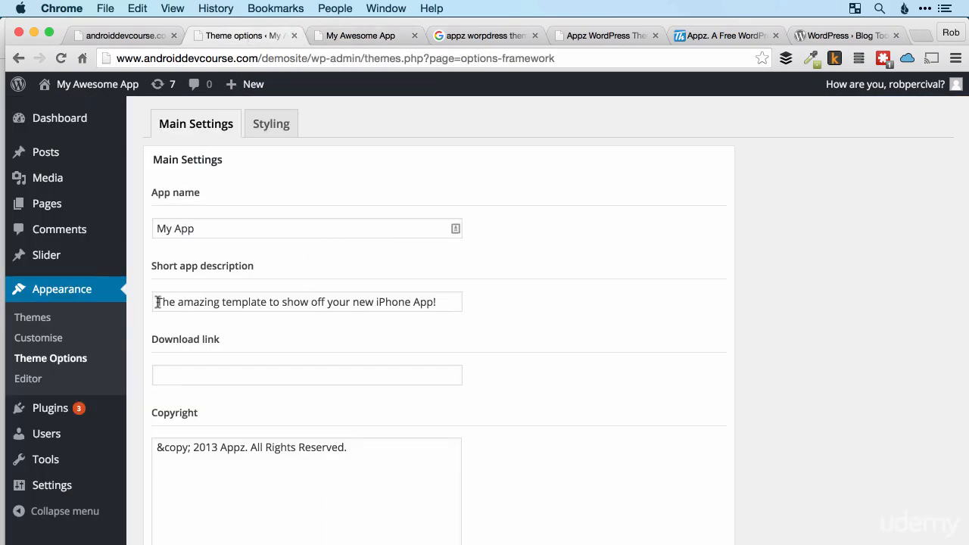
drag(158, 302, 410, 310)
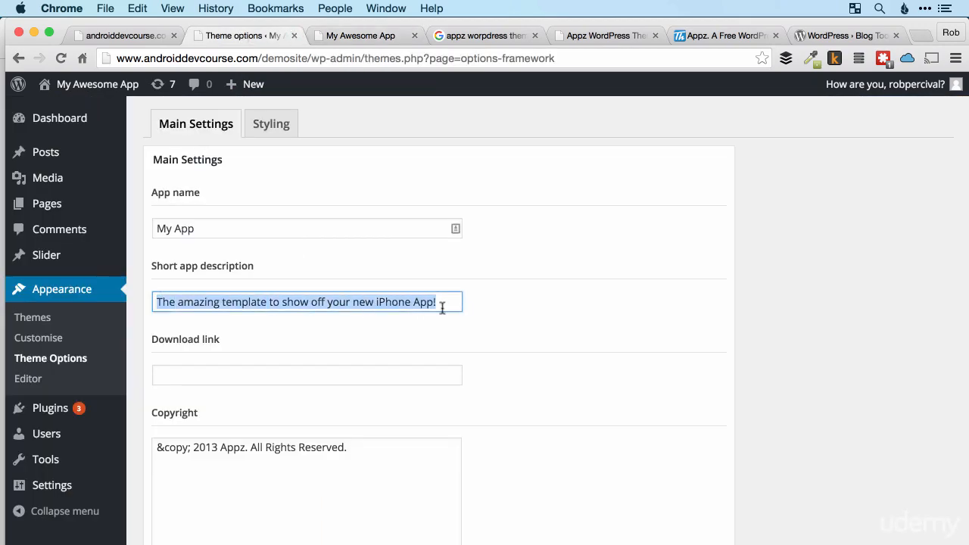
text(Te)
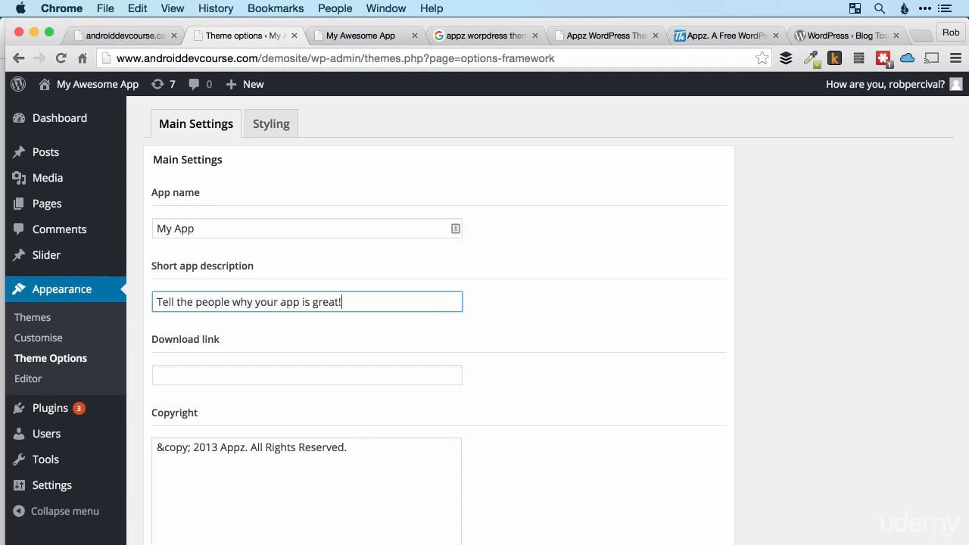
Save the theme options with the new description, check it on the live site, and return to the options.
scroll(648, 371, down, 4)
click(686, 489)
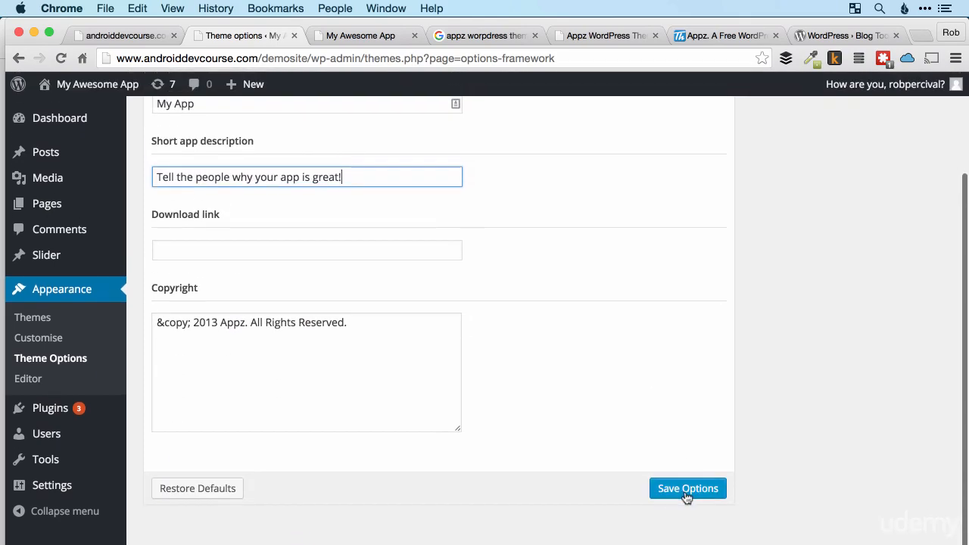
click(375, 39)
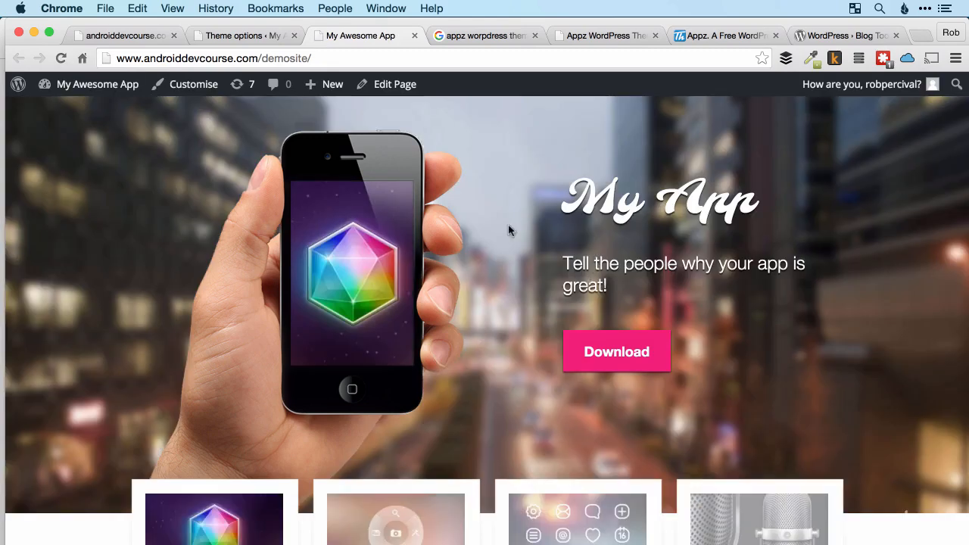
click(277, 36)
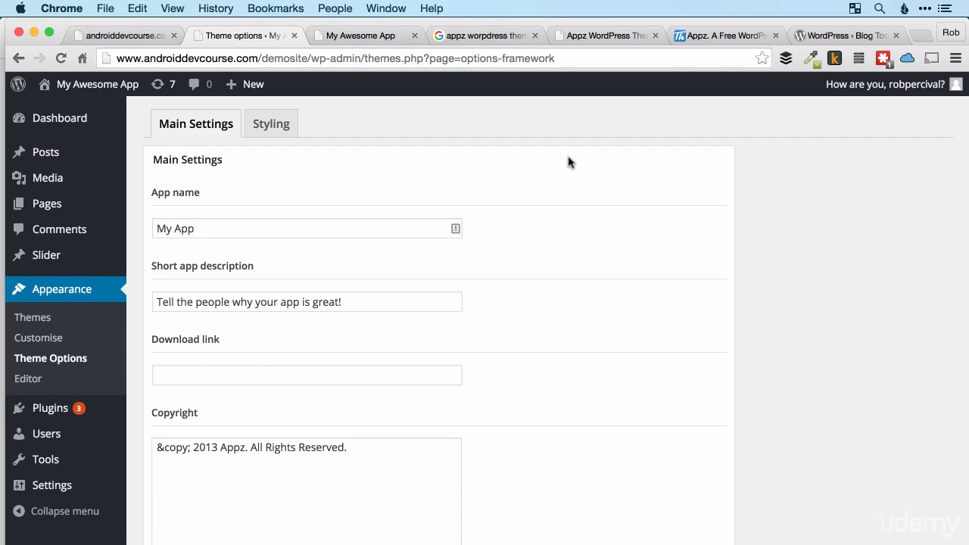
Search the web for "google play" and open the Apps section of the Google Play store.
click(462, 36)
click(455, 57)
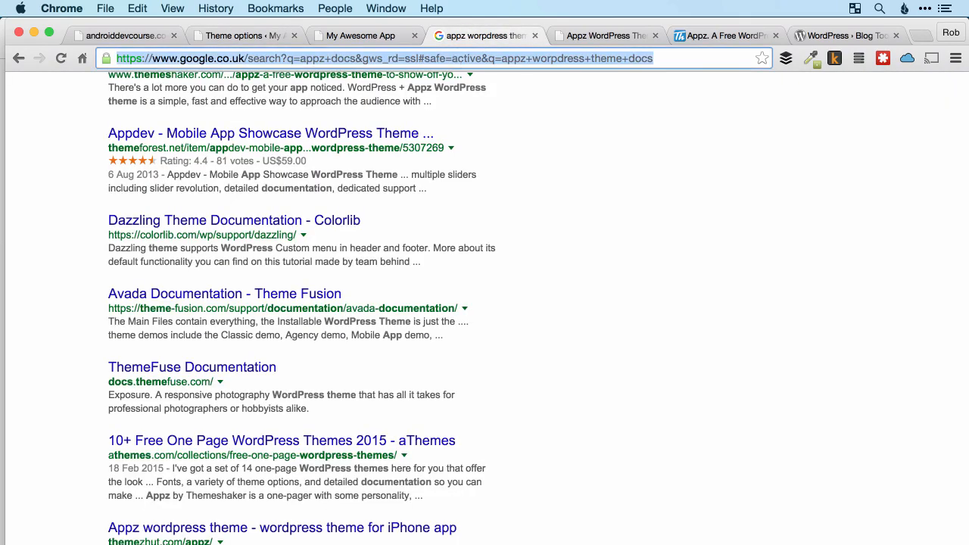
text(google play)
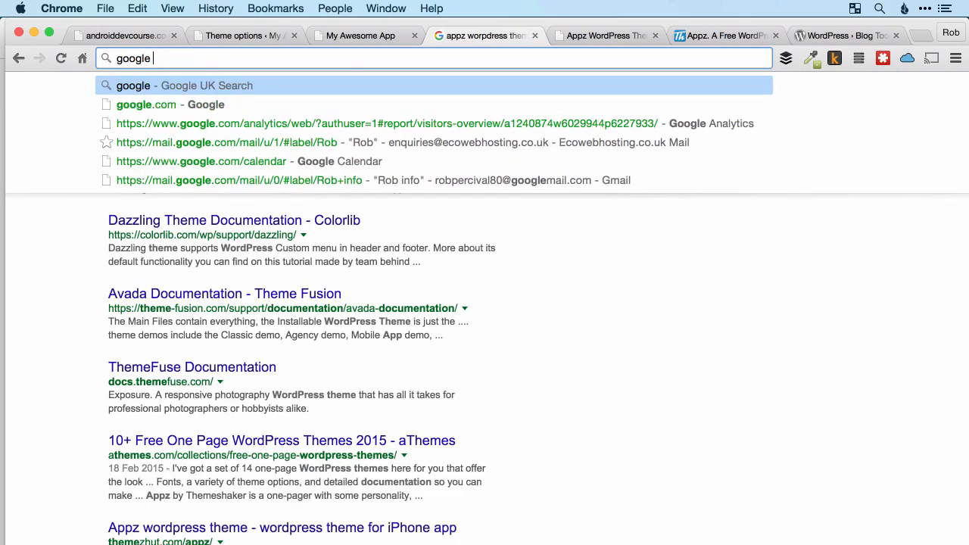
key(Return)
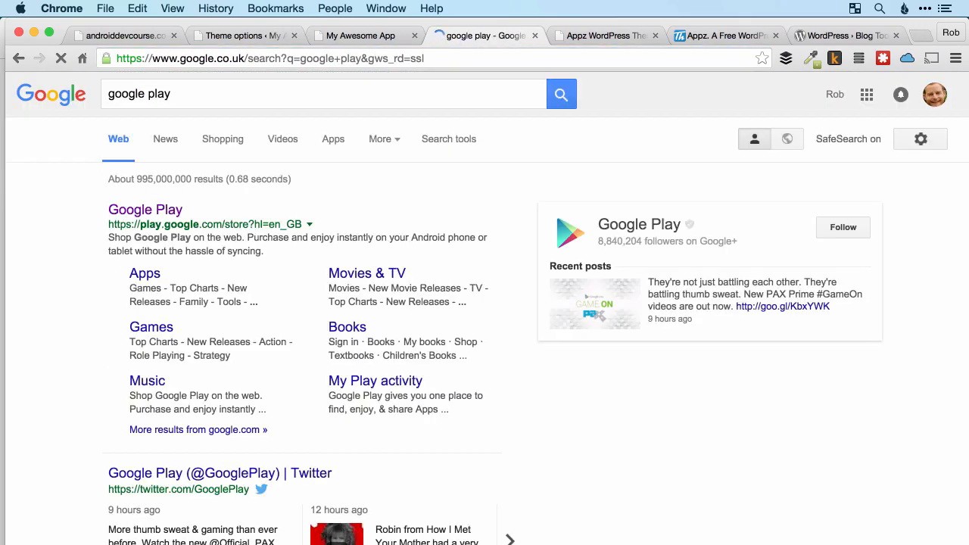
click(155, 280)
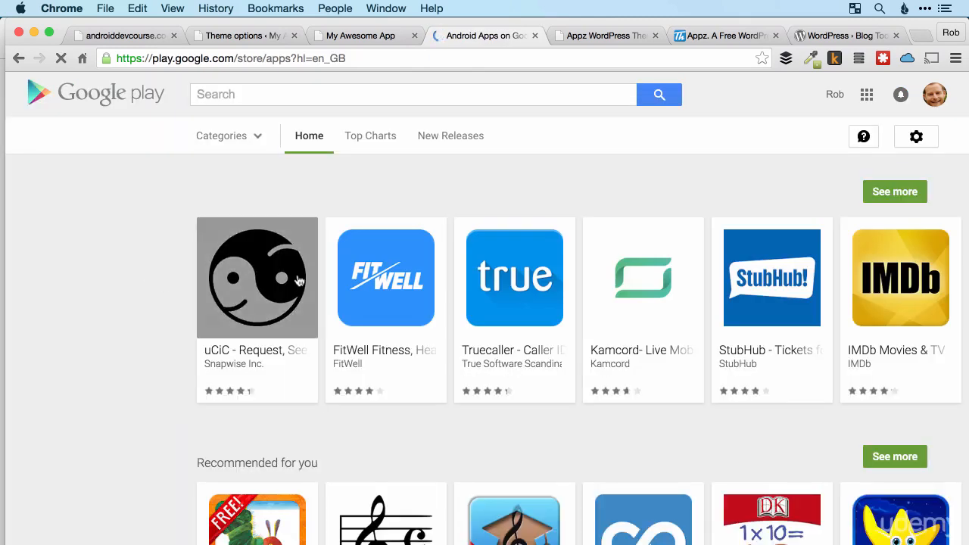
Open the Very Hungry Caterpillar Free app from Education Apps and copy its page address.
scroll(296, 277, down, 4)
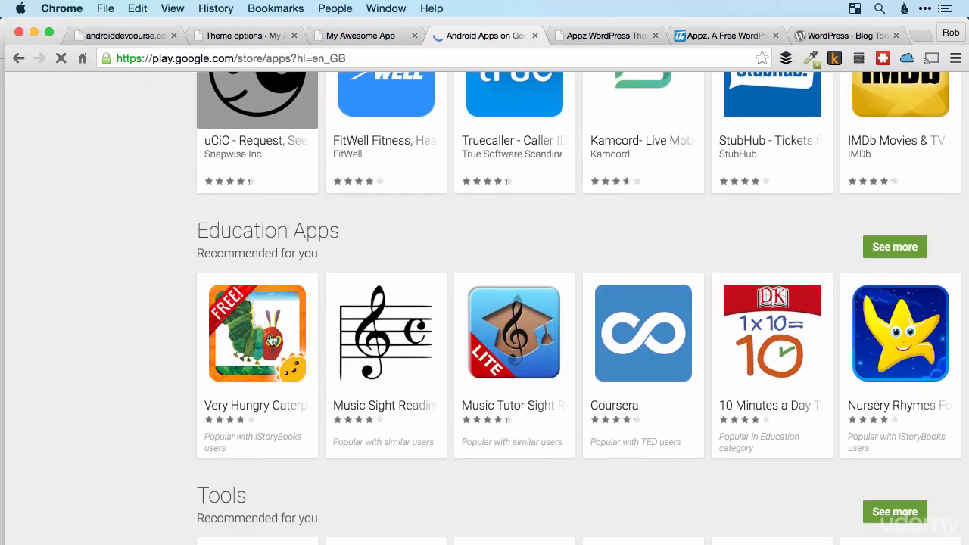
click(272, 339)
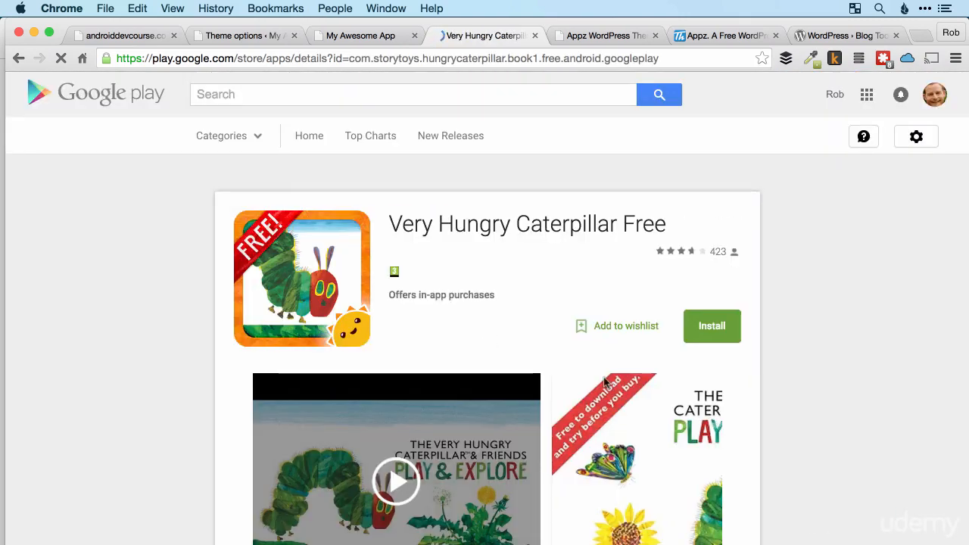
click(173, 53)
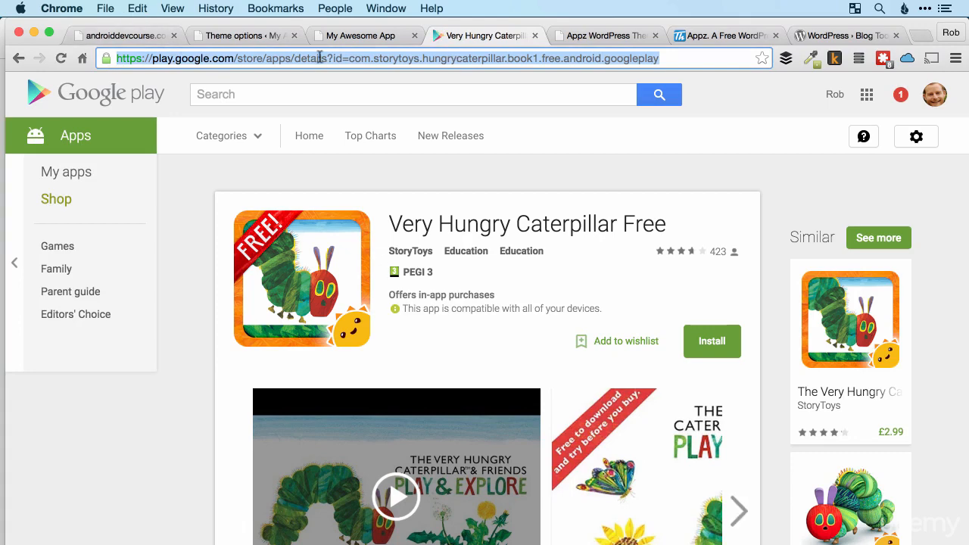
Paste the copied Google Play address as the download link in the theme options and save the options.
click(252, 36)
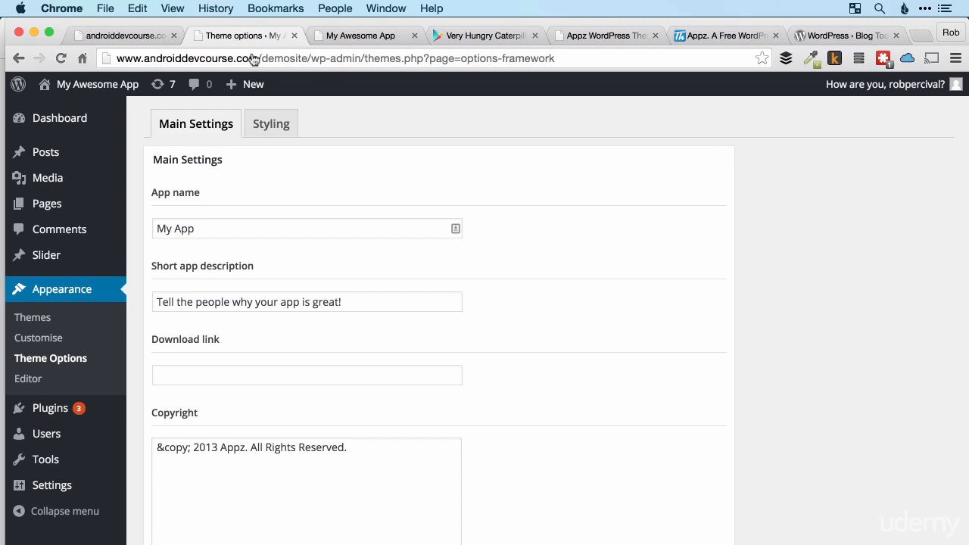
click(256, 380)
key(super+v)
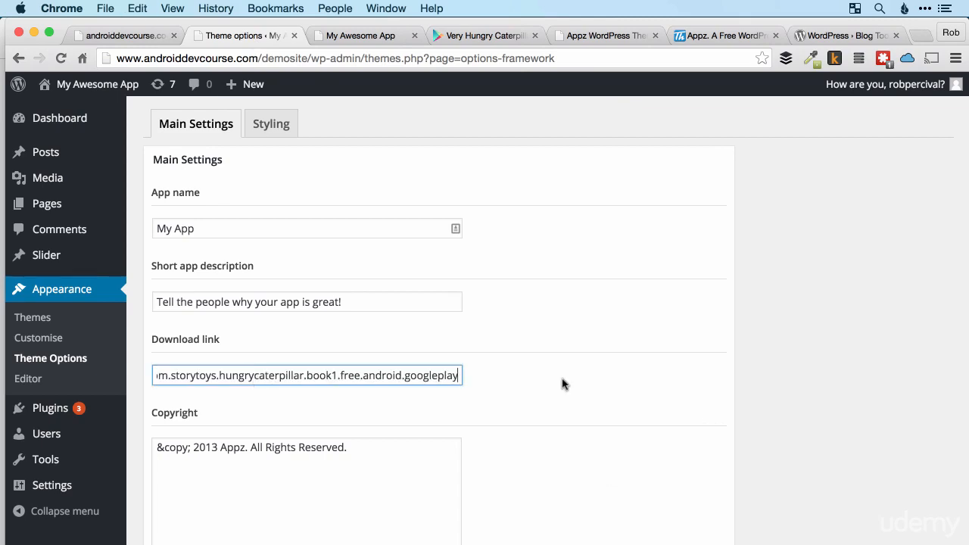
scroll(562, 384, down, 3)
click(677, 489)
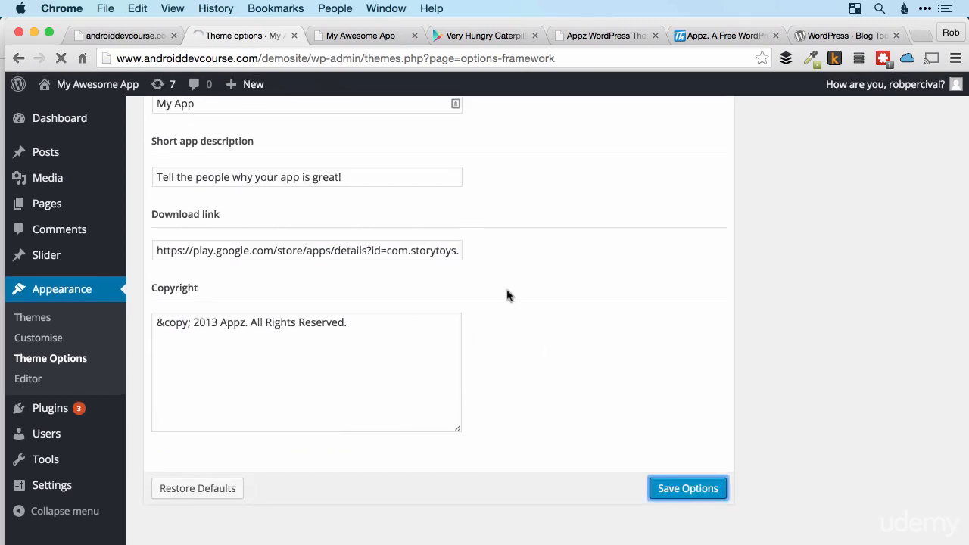
Reload the live site, test its Download button, and go back to the site's front page.
click(354, 38)
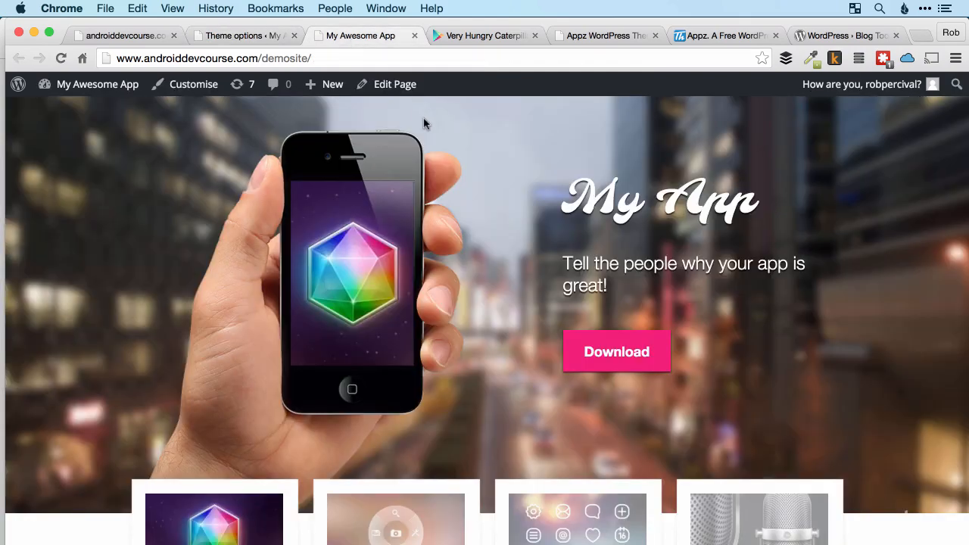
key(super+r)
click(611, 356)
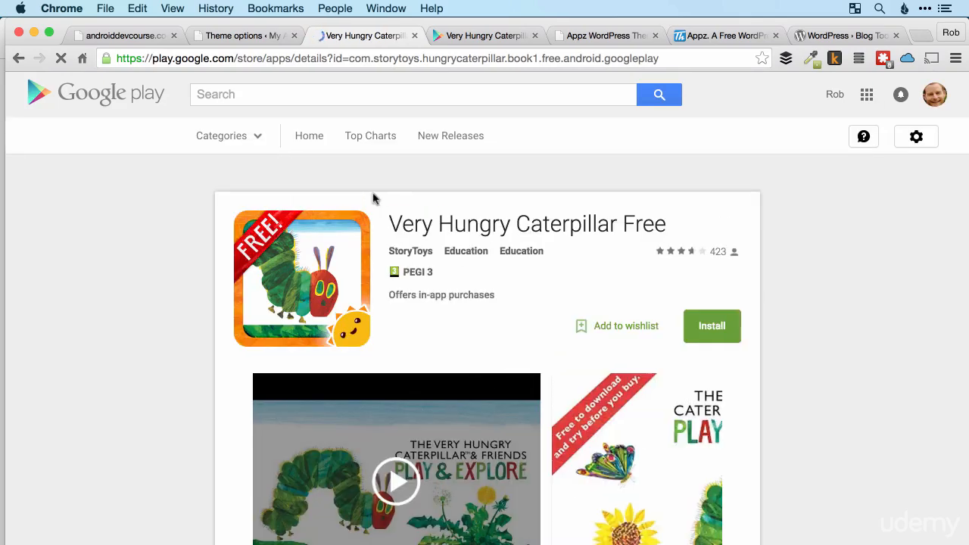
click(19, 60)
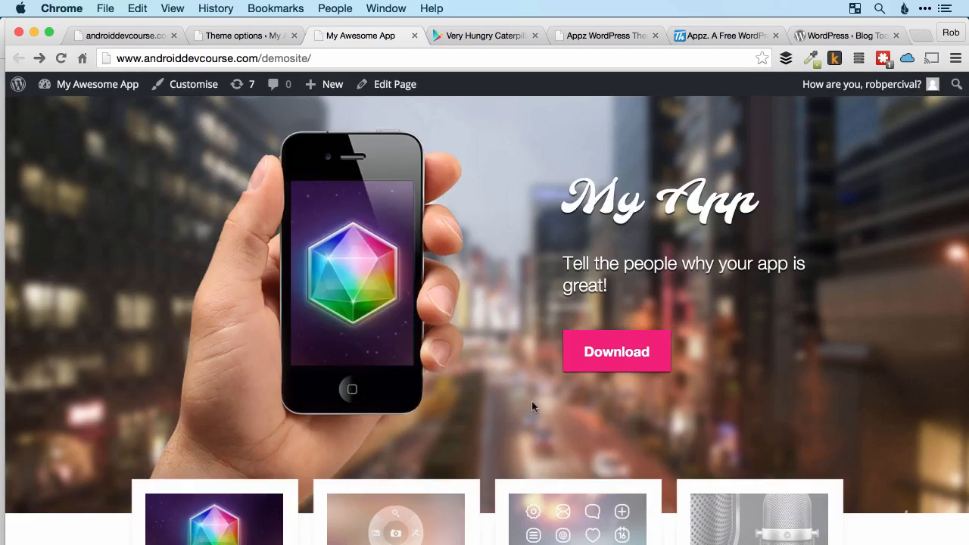
In the theme options, change the copyright year to 2015, replace "Appz" with the owner's full name, and save.
click(249, 34)
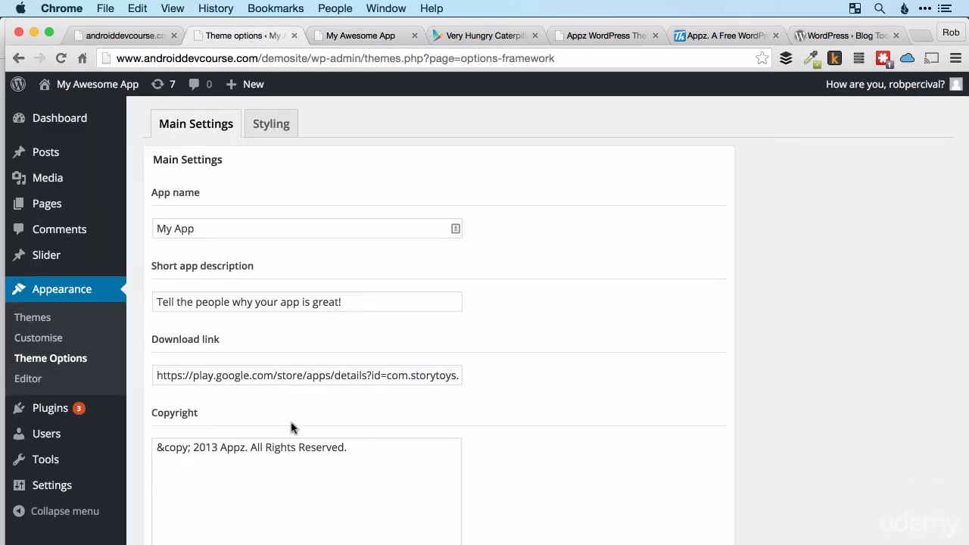
scroll(231, 450, down, 2)
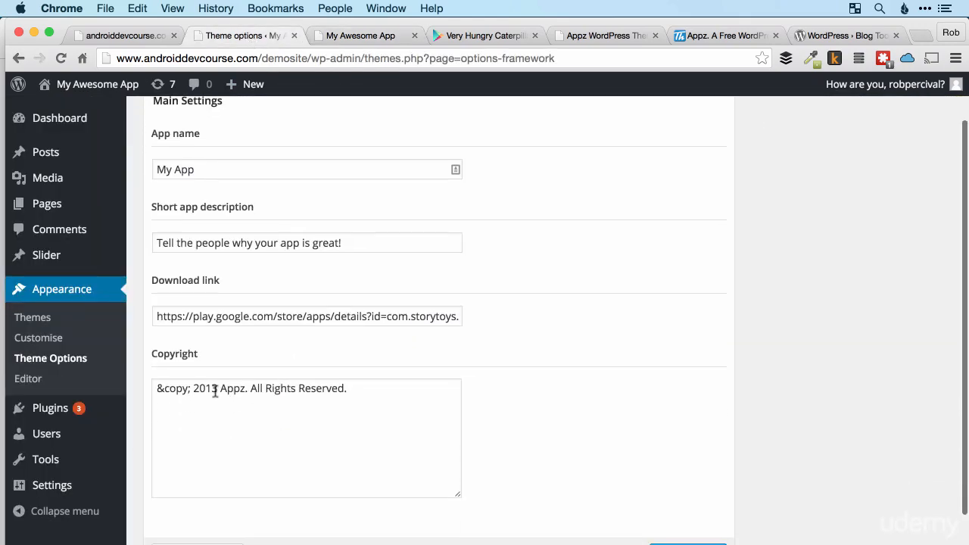
click(217, 390)
key(BackSpace)
text(5)
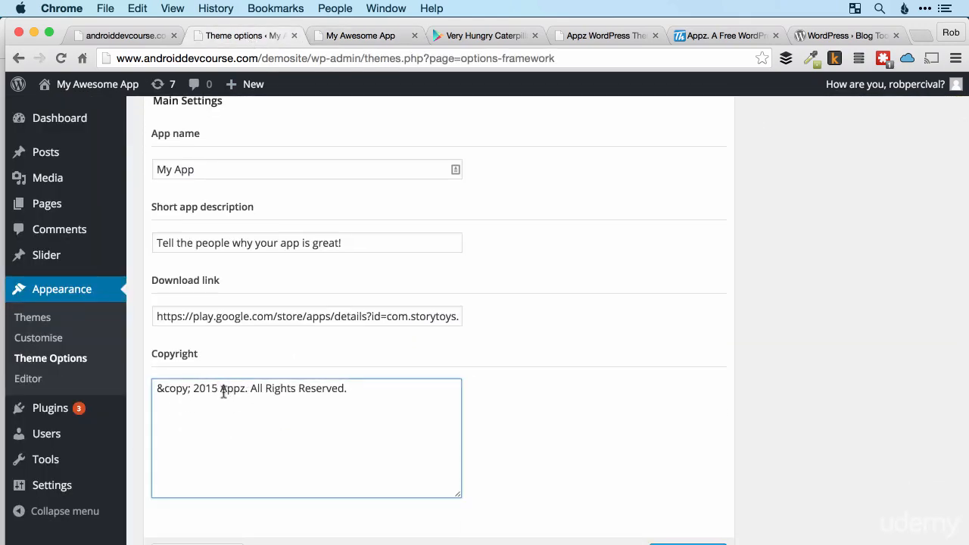
double_click(234, 390)
text(Rob Percival)
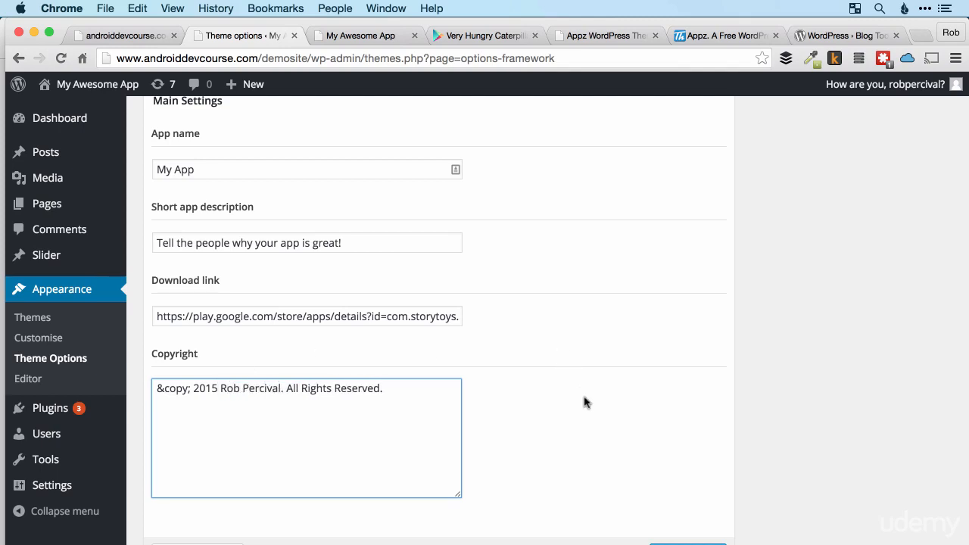
scroll(584, 402, down, 2)
click(684, 489)
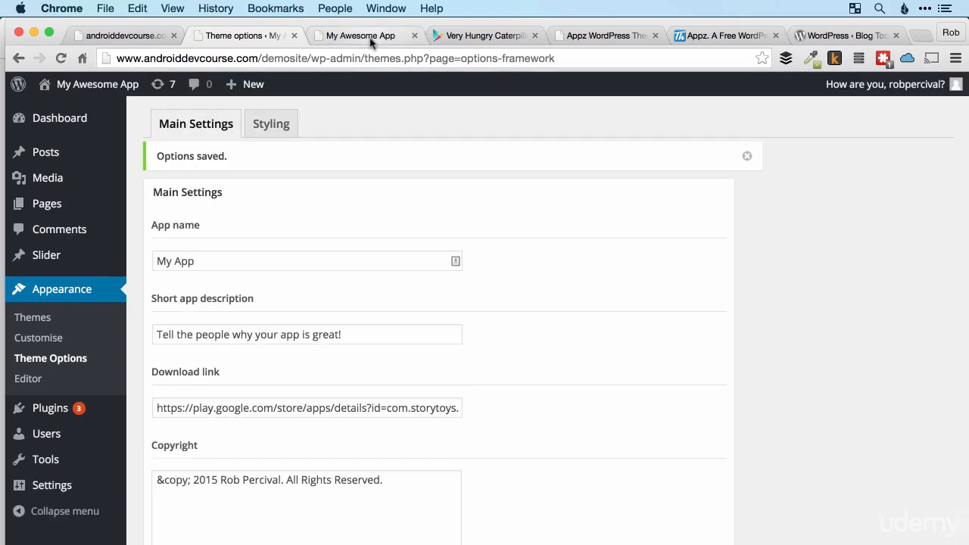
Reload the live site and check the copyright notice in the page footer.
click(371, 38)
key(super+r)
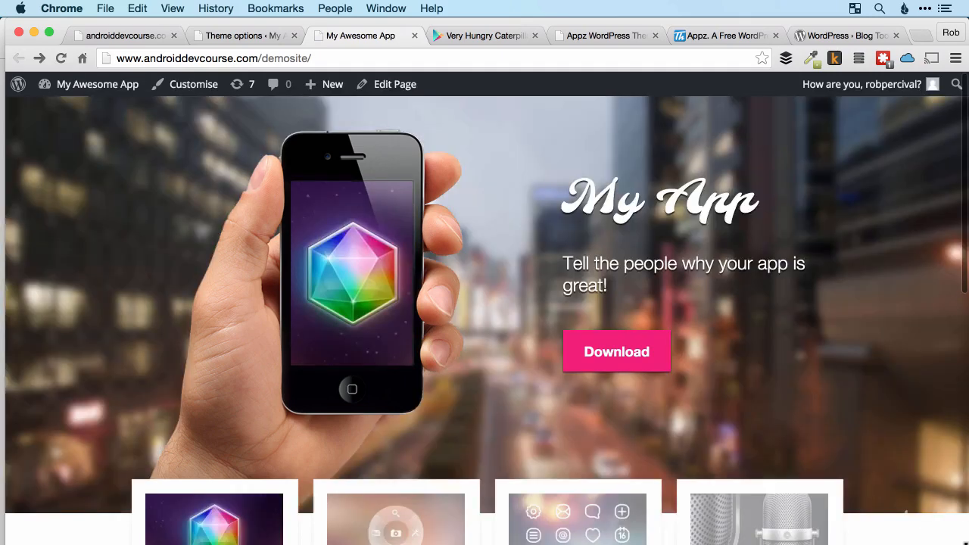
scroll(894, 475, down, 10)
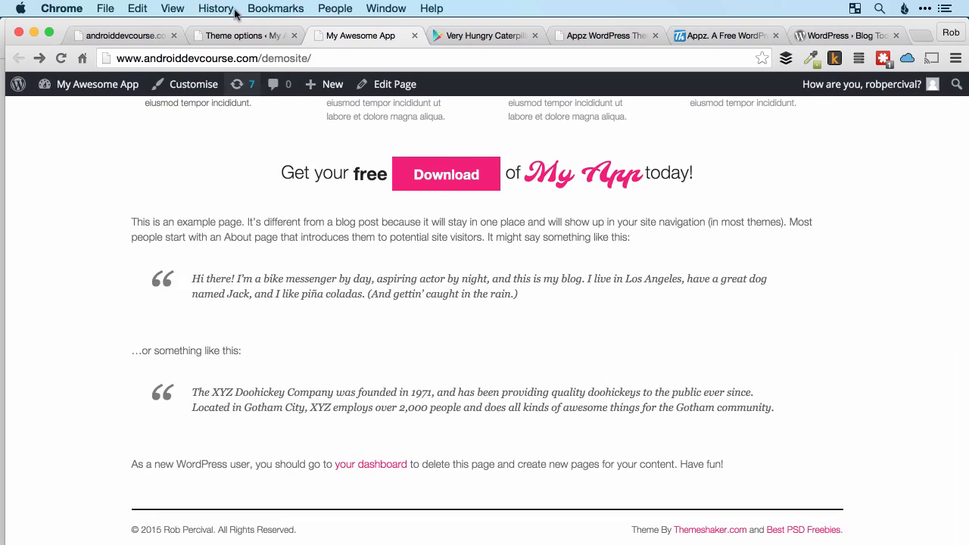
Open the Styling section of the theme options and compare its primary and secondary colors with the live site.
click(239, 35)
scroll(626, 235, down, 5)
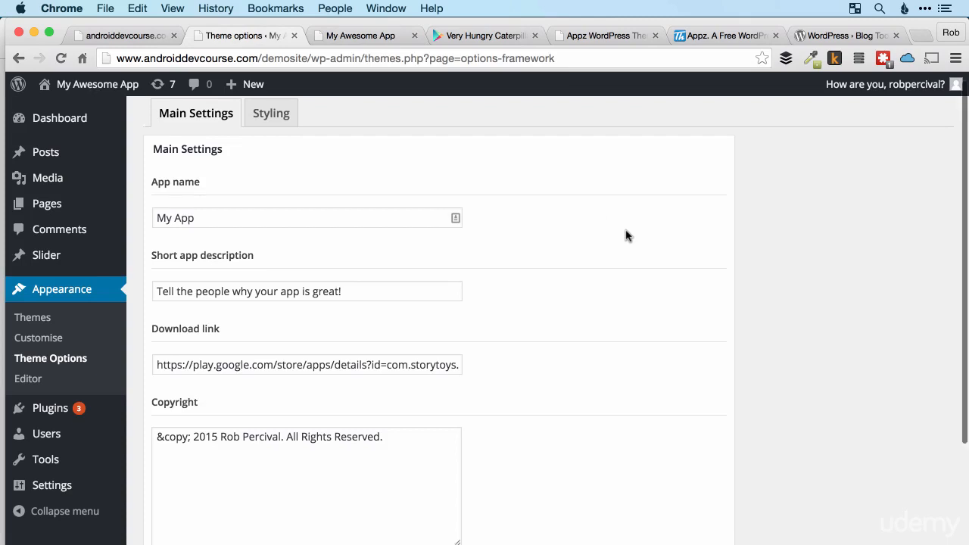
scroll(627, 235, up, 5)
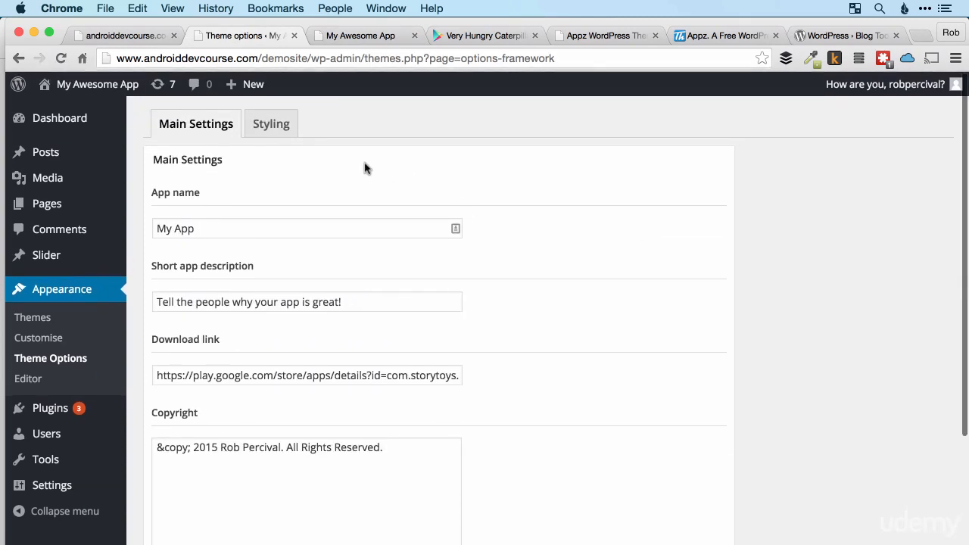
click(272, 128)
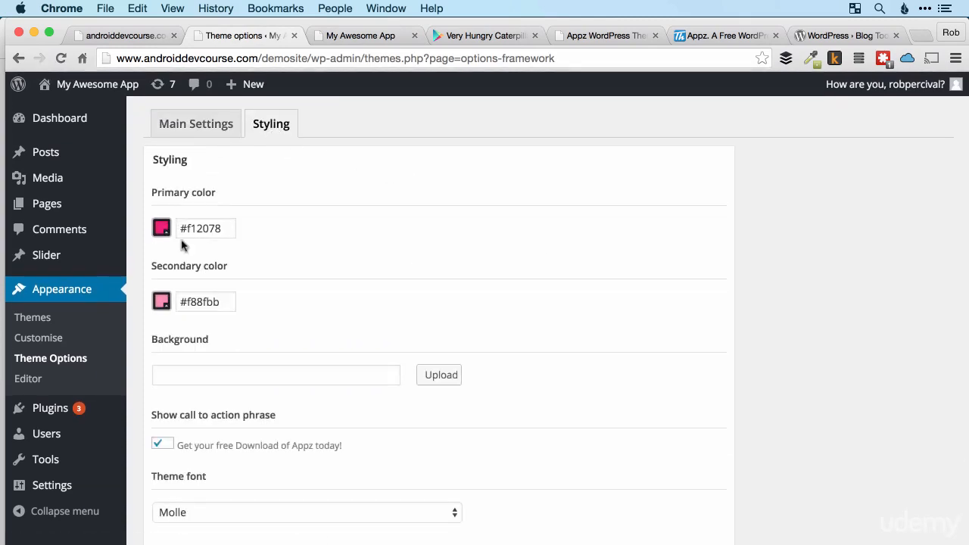
click(343, 38)
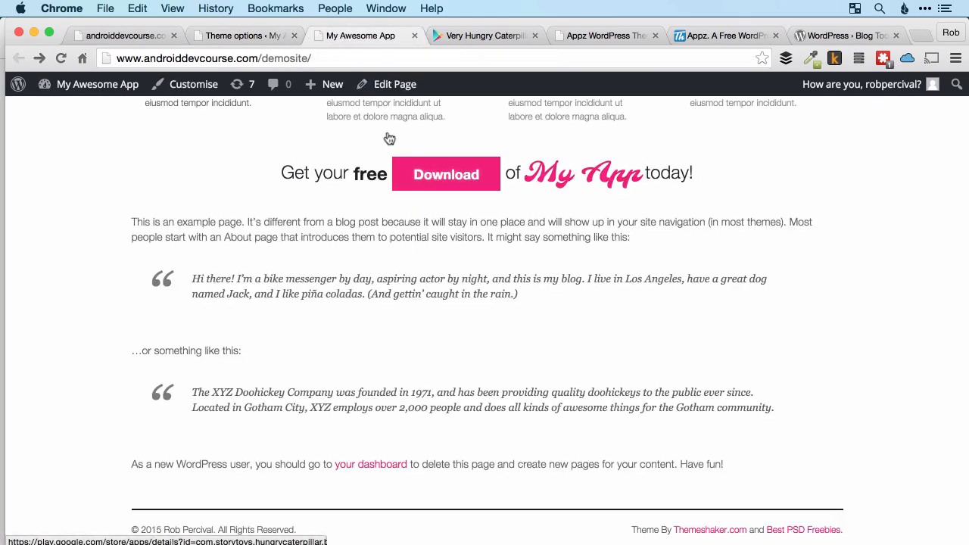
click(250, 36)
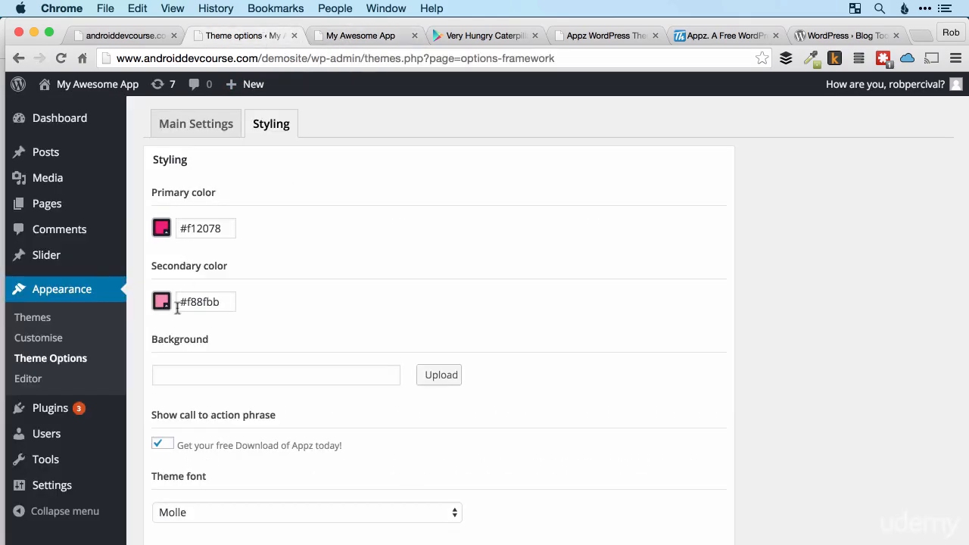
click(378, 39)
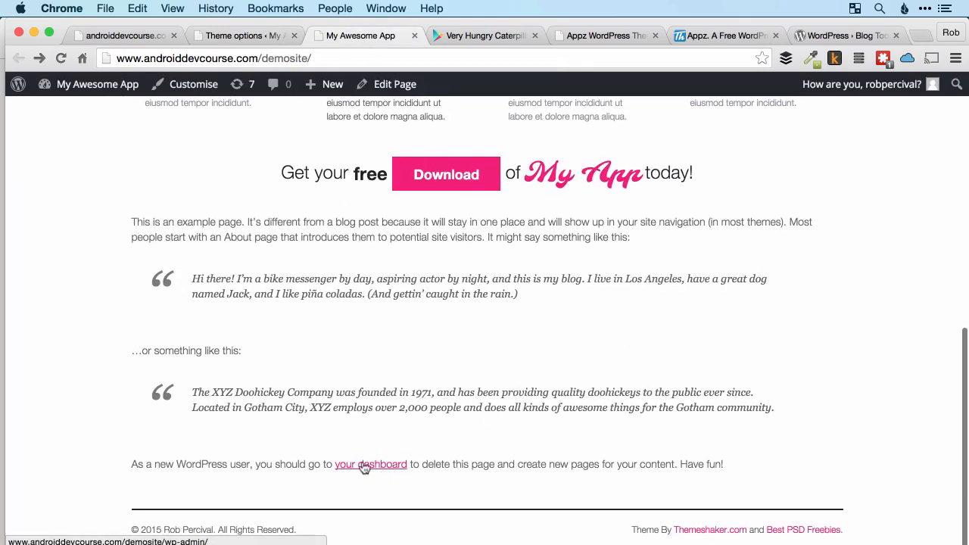
click(267, 39)
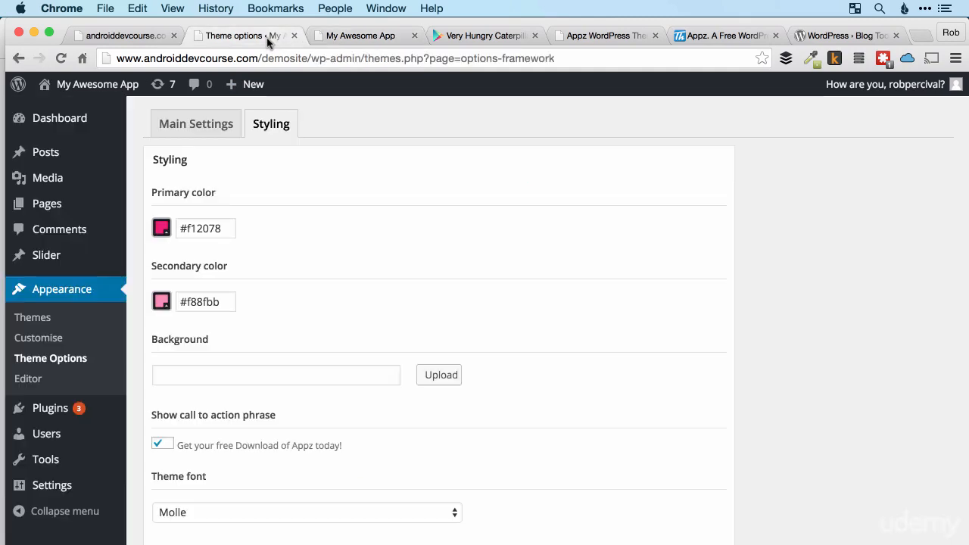
Examine the primary color picker and the Background setting, and view the header background on the live site.
click(162, 229)
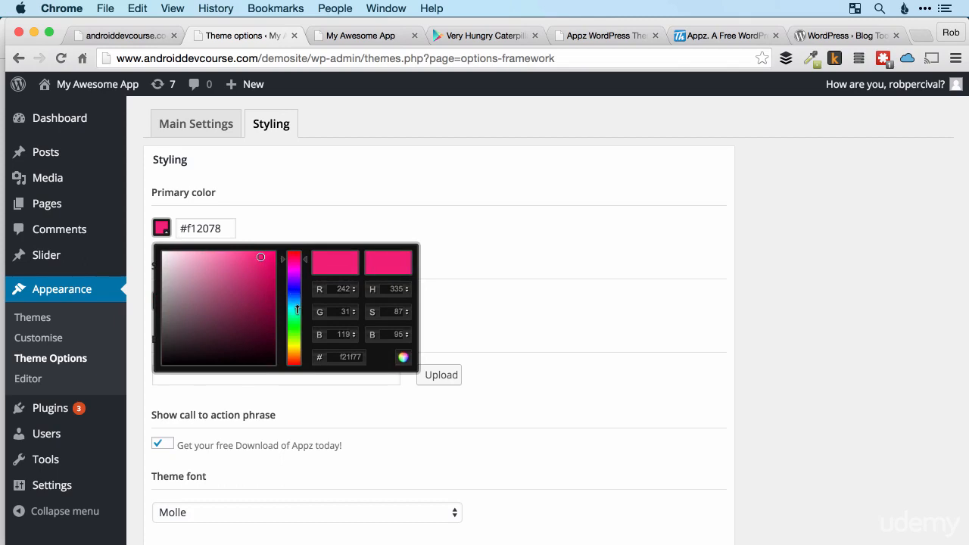
click(371, 228)
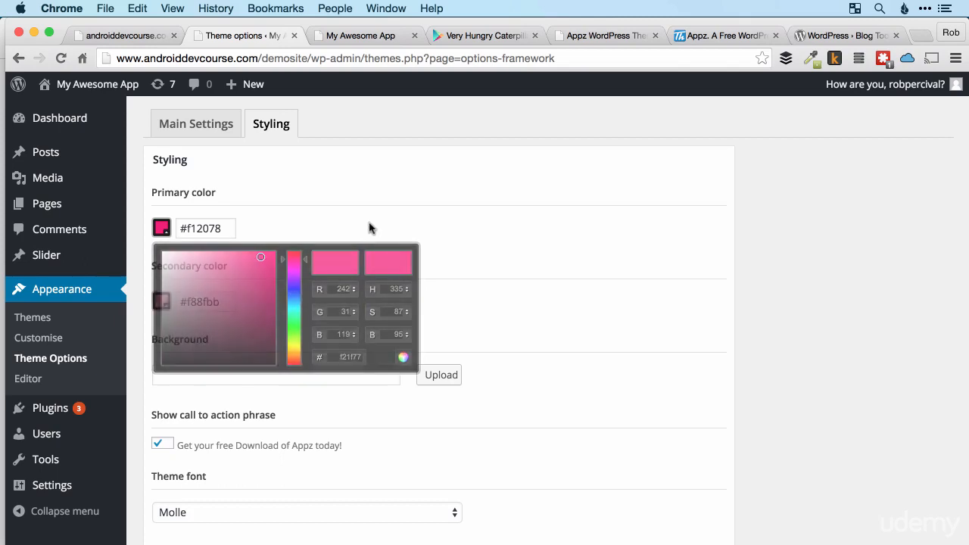
scroll(371, 228, down, 3)
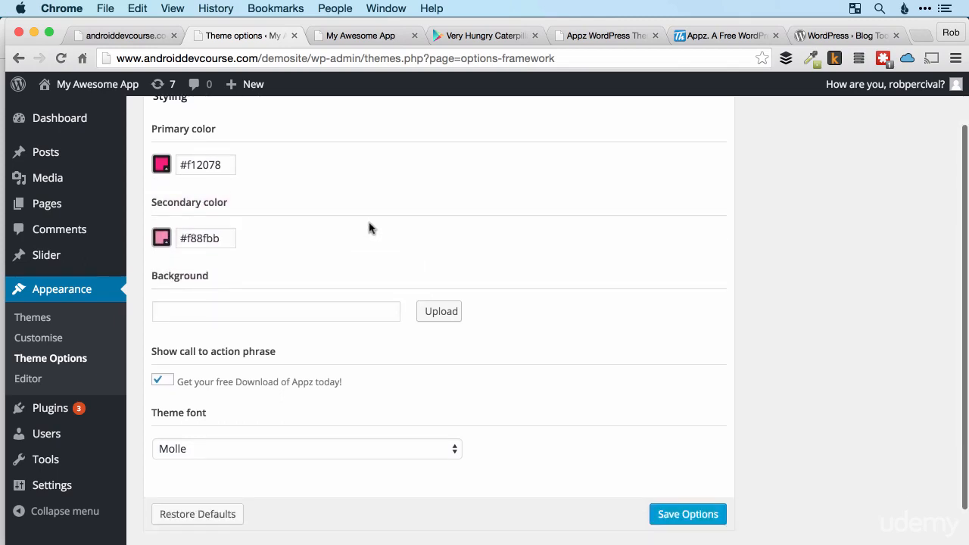
click(277, 270)
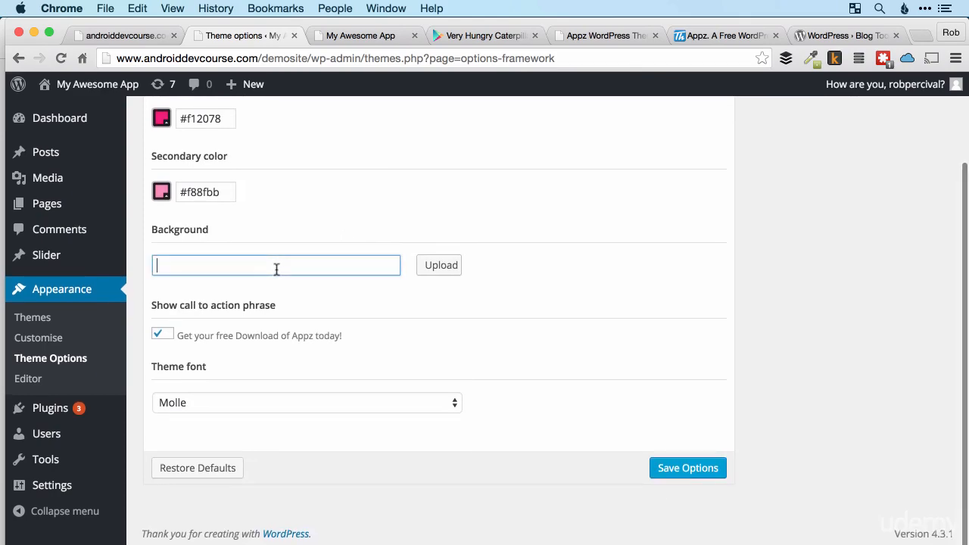
click(364, 36)
scroll(476, 278, up, 10)
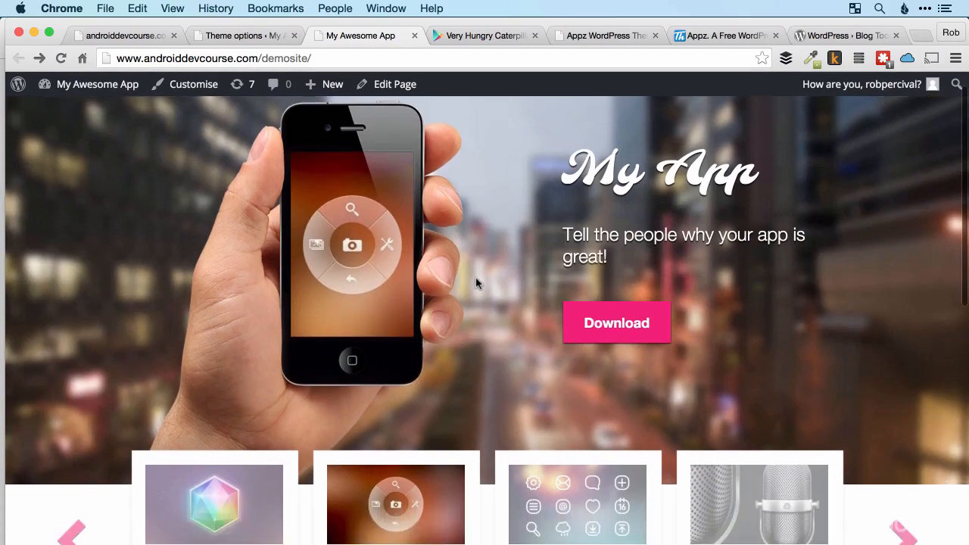
Compare the Show call to action phrase option in the theme options with the download phrase on the live site.
scroll(476, 283, down, 4)
scroll(476, 278, up, 5)
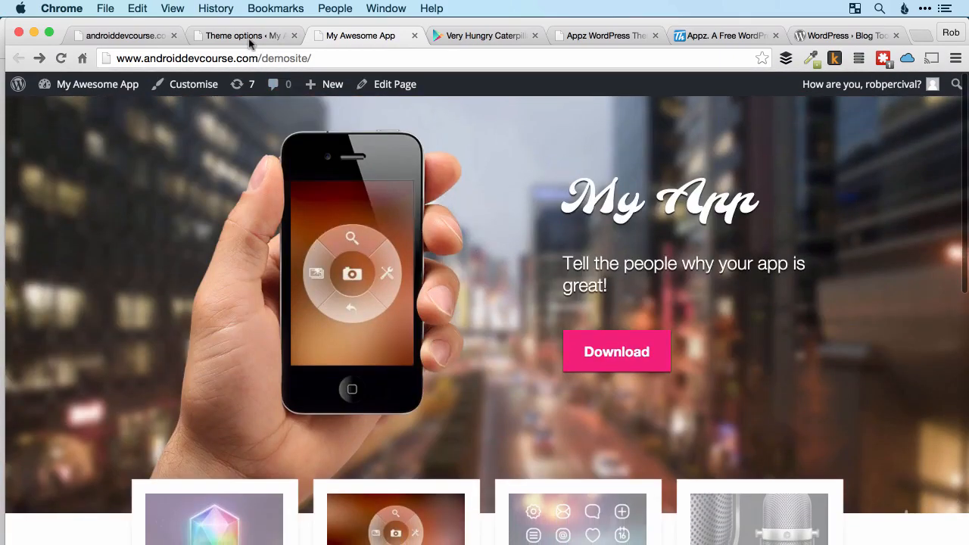
click(244, 35)
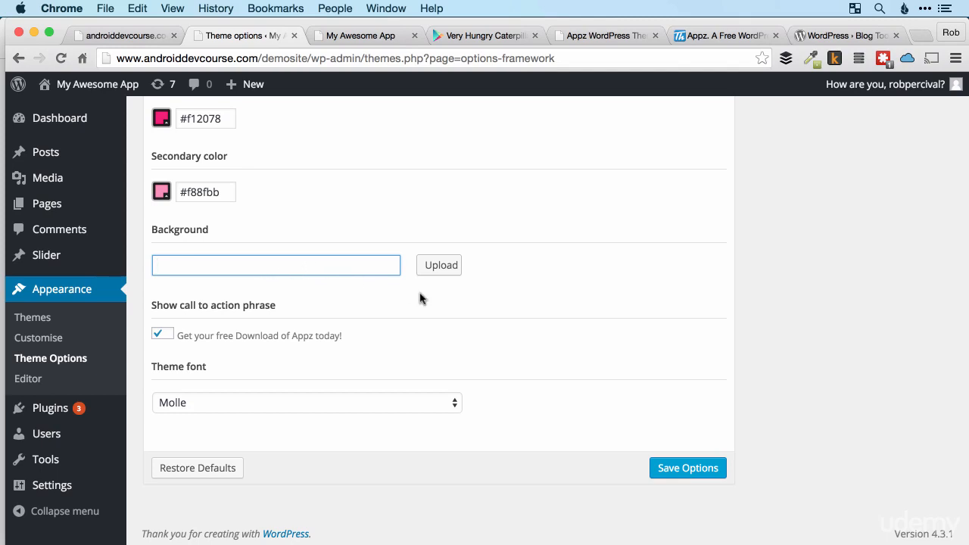
key(Tab)
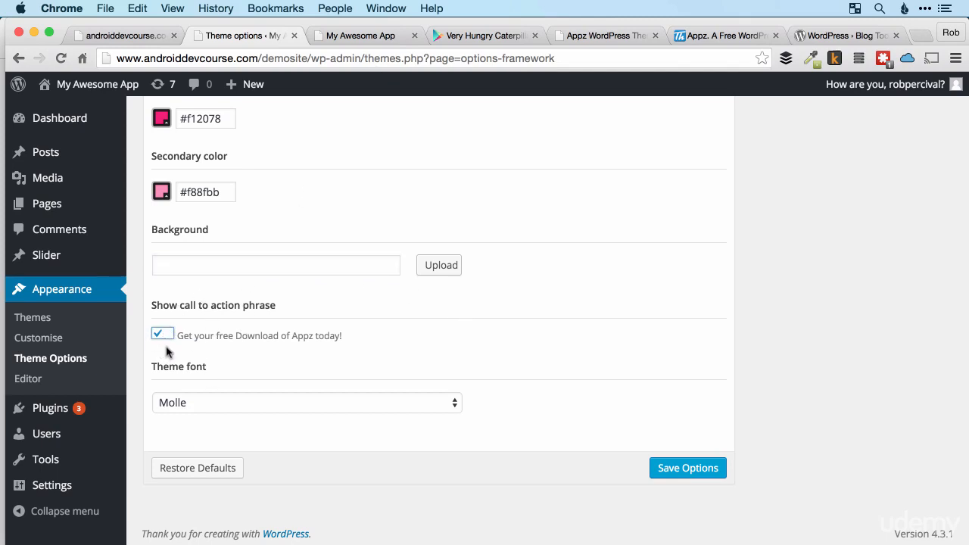
click(360, 35)
scroll(507, 263, down, 5)
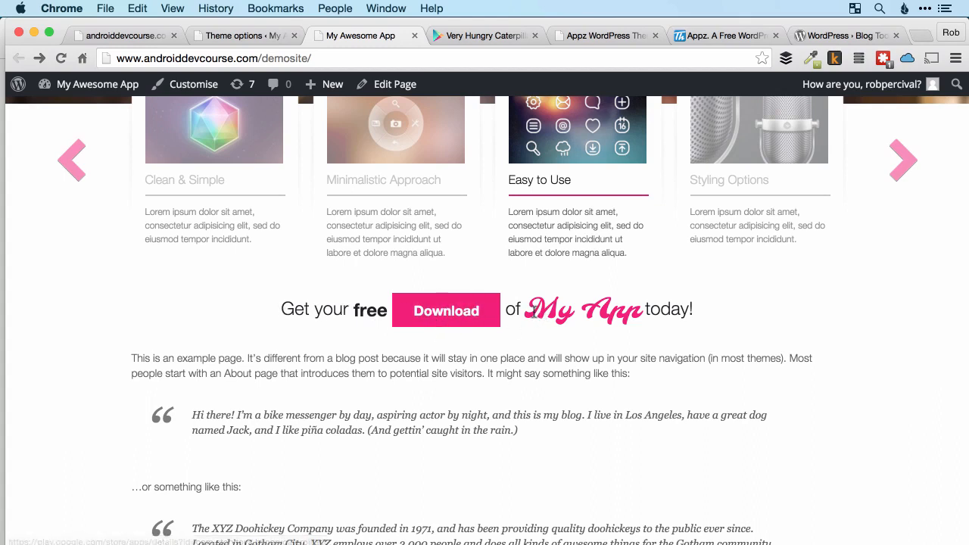
drag(534, 314, 640, 318)
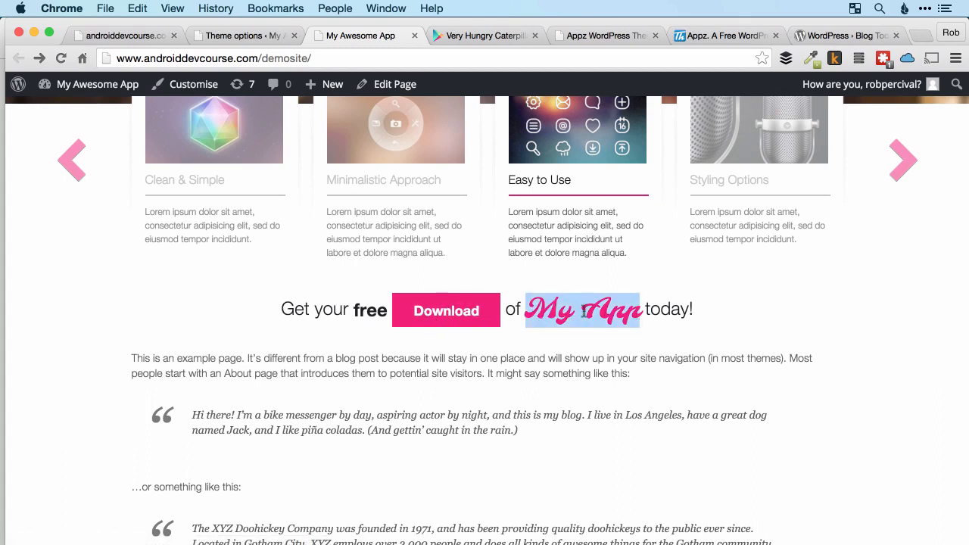
Turn off the call to action phrase in the Styling options, save, and reload the live site.
click(212, 35)
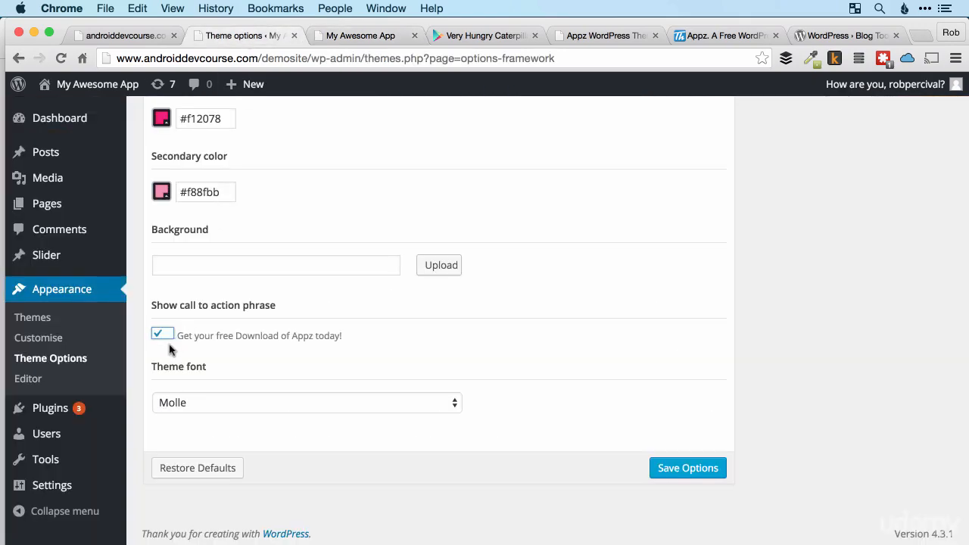
click(689, 470)
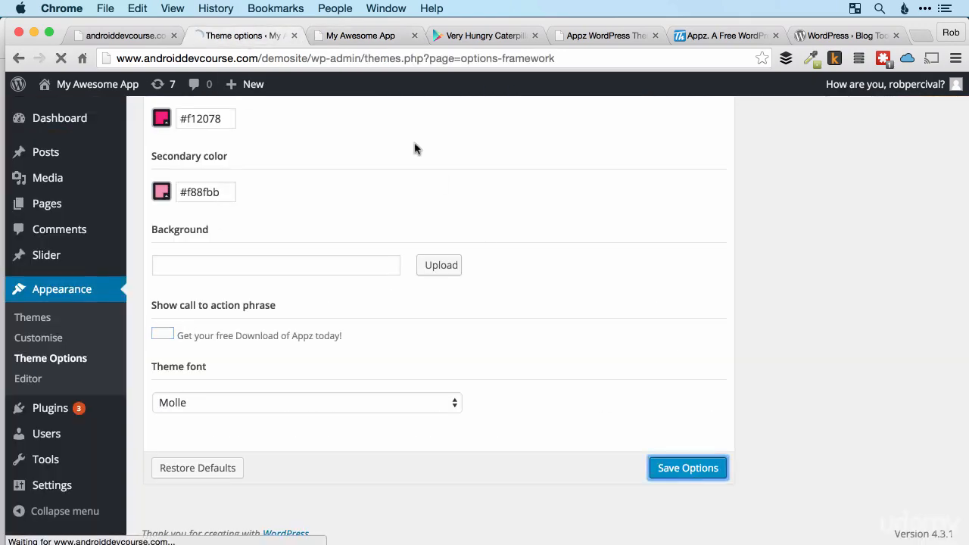
click(357, 36)
key(super+r)
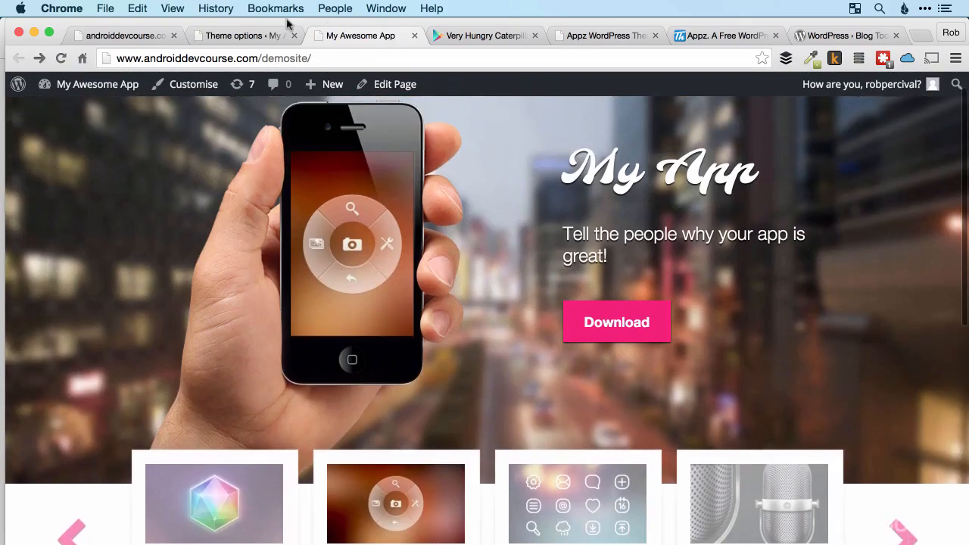
Turn the call to action phrase back on, set the theme font to Condiment, and save the options.
click(246, 36)
scroll(307, 273, up, 2)
scroll(284, 280, down, 2)
click(162, 331)
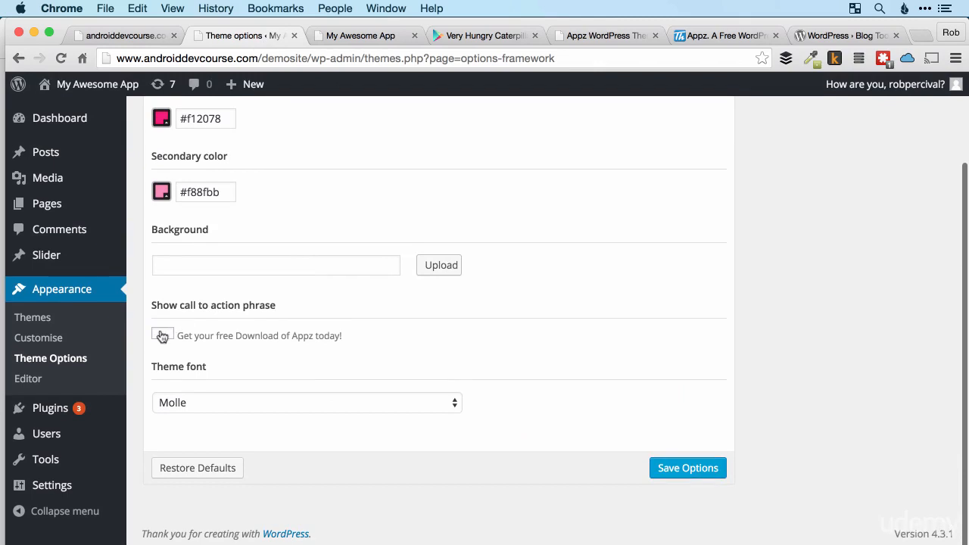
click(324, 405)
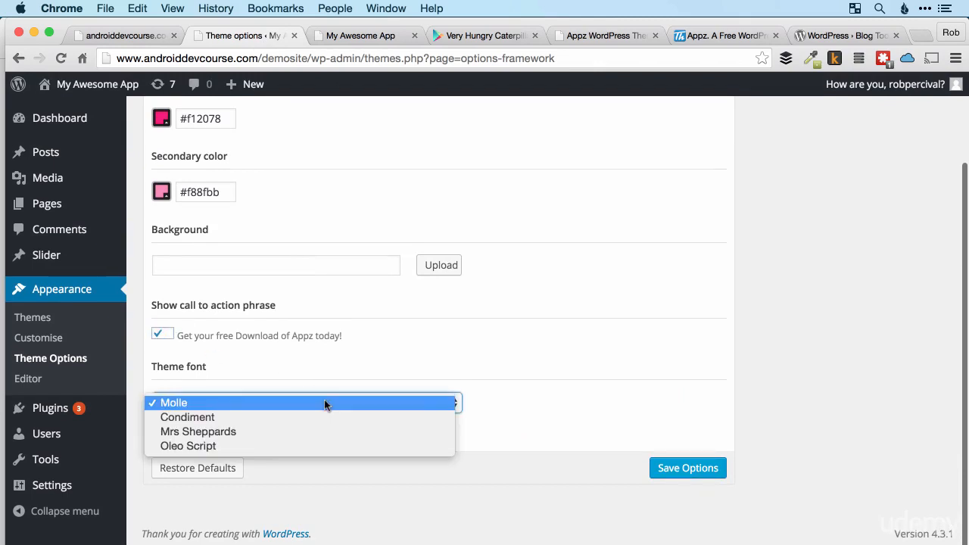
click(288, 416)
click(665, 471)
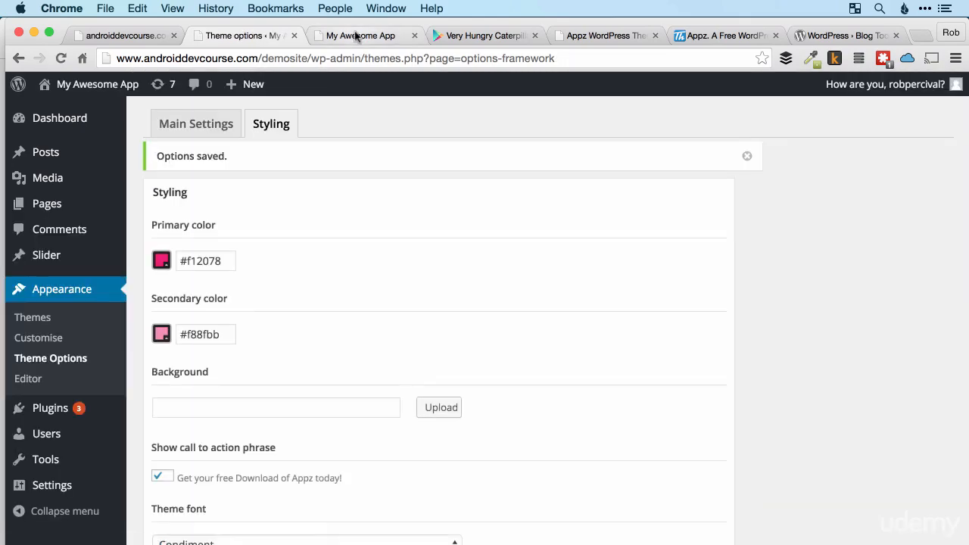
Reload the live site and check the theme font in the header and the call to action phrase.
click(356, 37)
key(super+r)
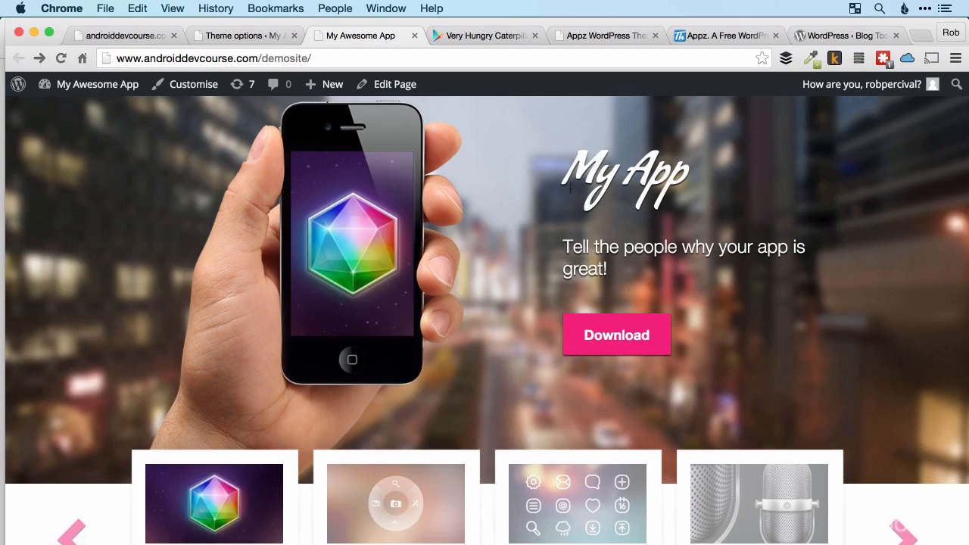
scroll(686, 191, down, 10)
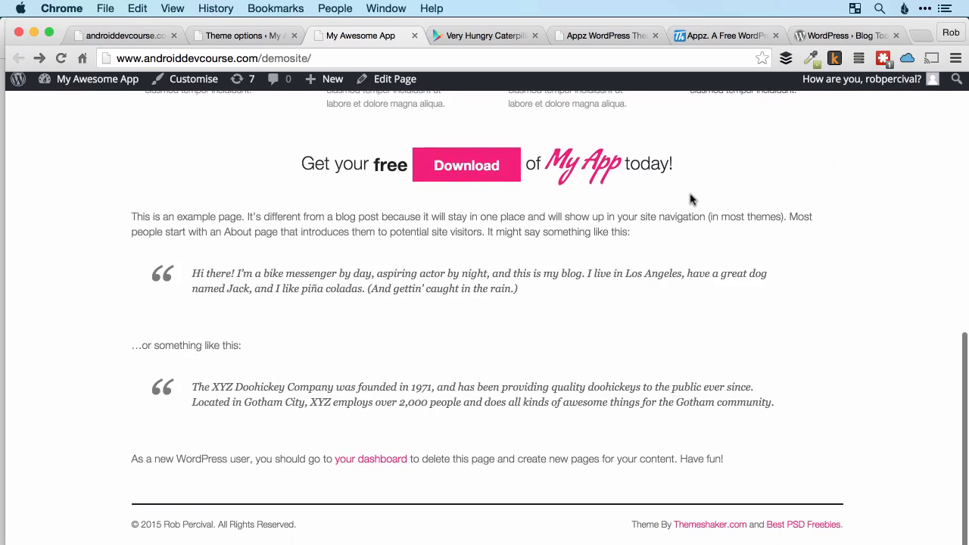
scroll(690, 199, up, 15)
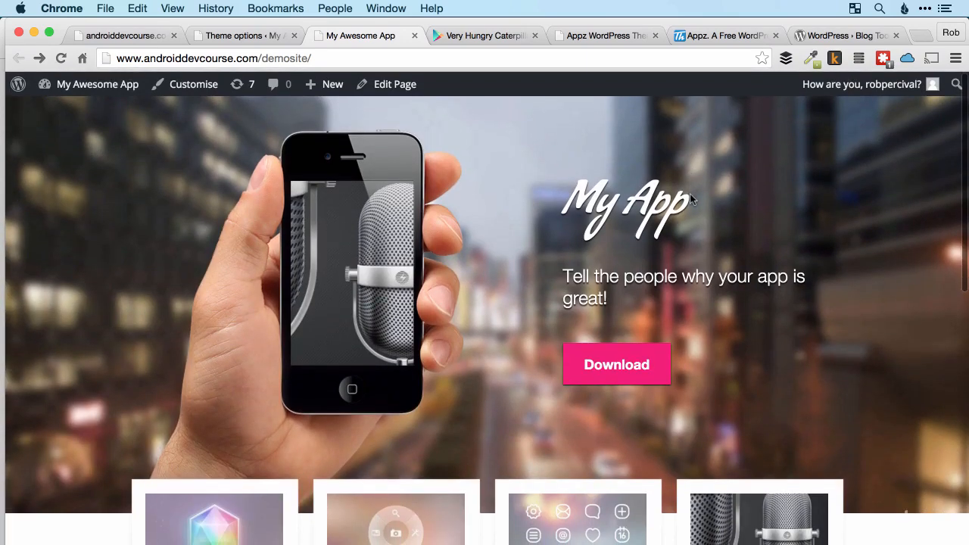
scroll(691, 198, down, 1)
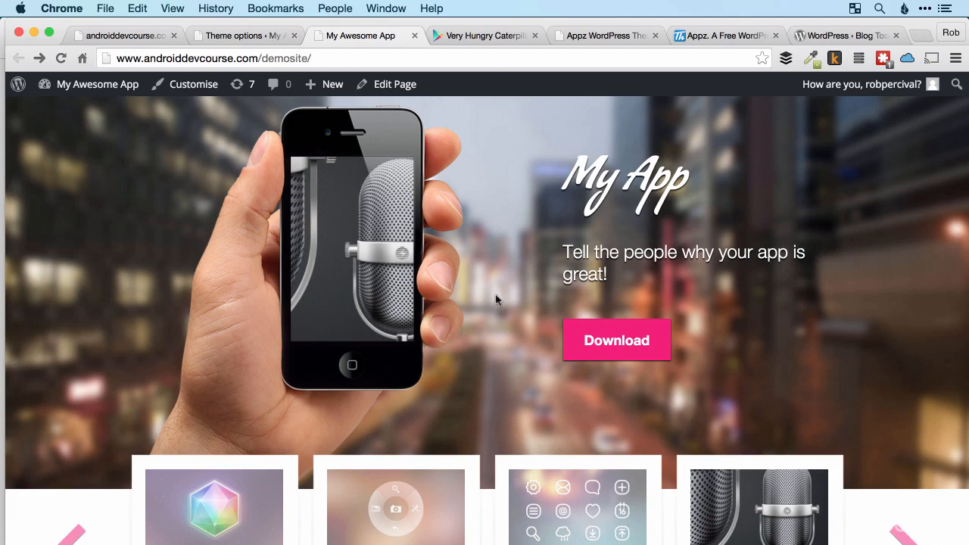
scroll(496, 300, down, 5)
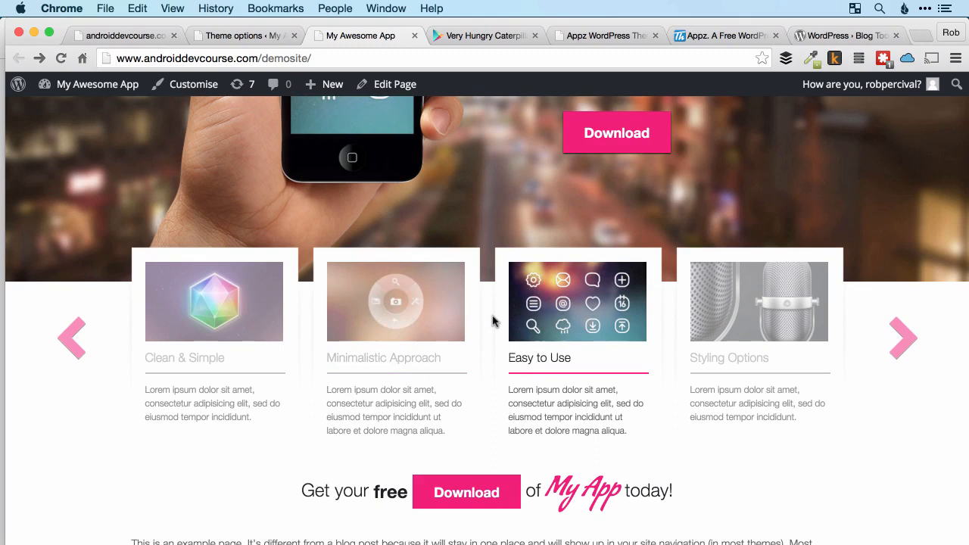
scroll(489, 319, down, 8)
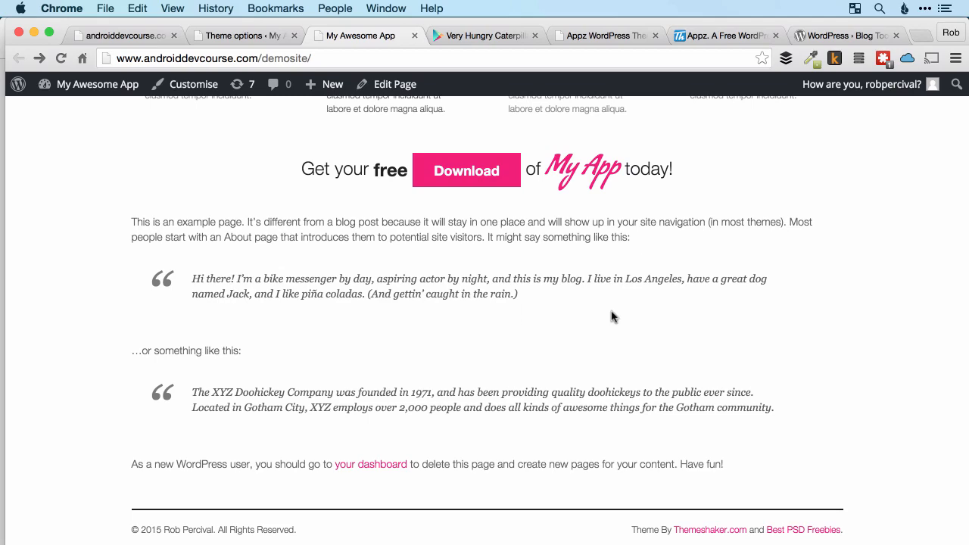
scroll(613, 316, up, 15)
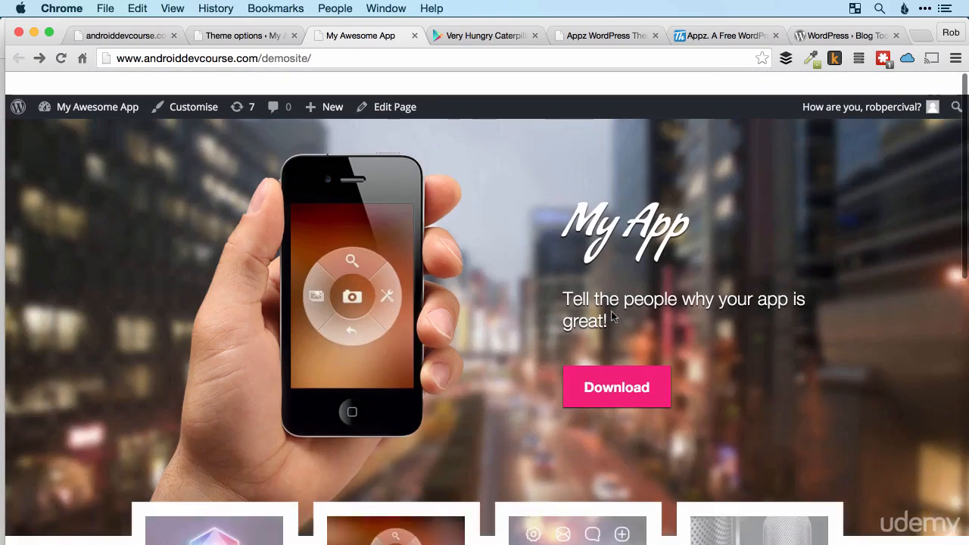
Review the Styling options once more and view the feature slides on the live site.
click(262, 36)
scroll(403, 311, down, 3)
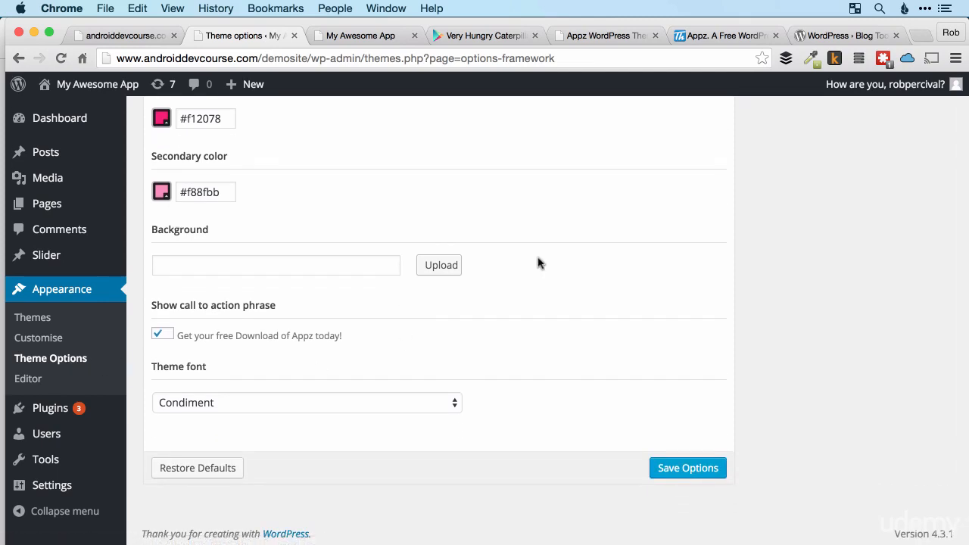
click(364, 36)
scroll(485, 306, down, 5)
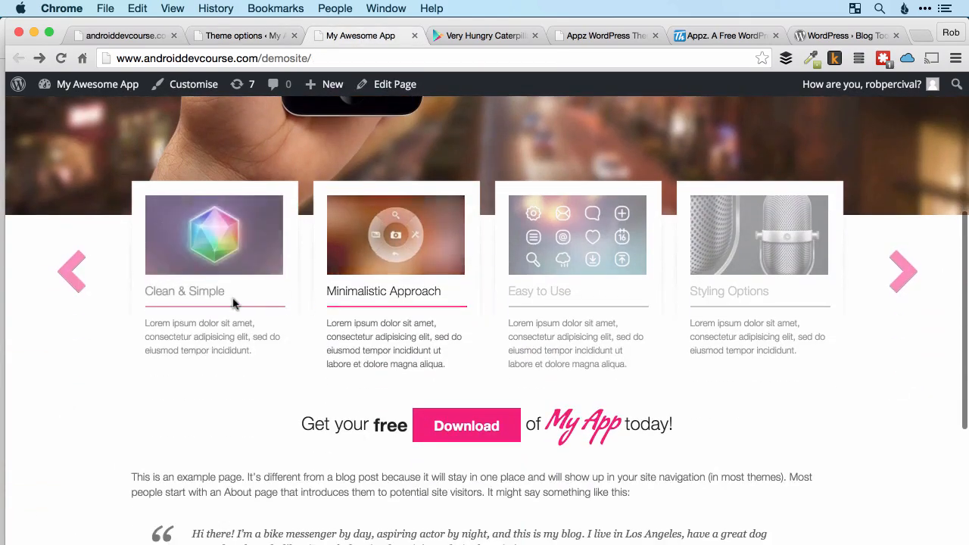
Open the Clean & Simple entry from the WordPress Slider list for editing.
click(231, 36)
mouse_move(45, 256)
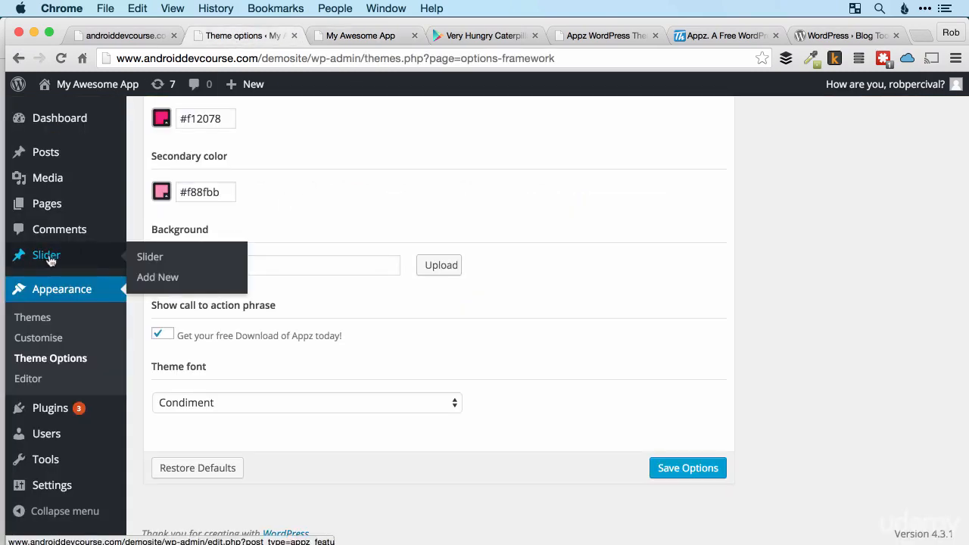
click(46, 256)
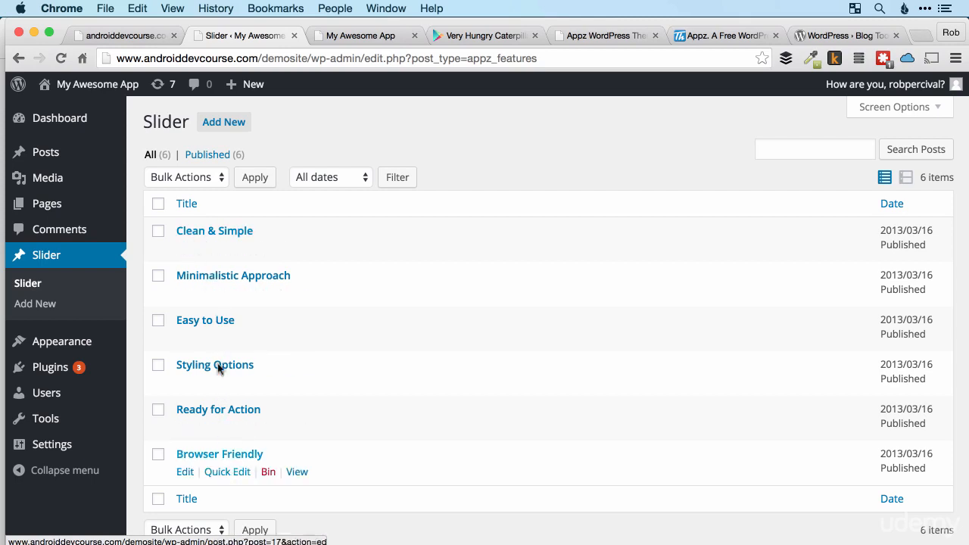
click(186, 249)
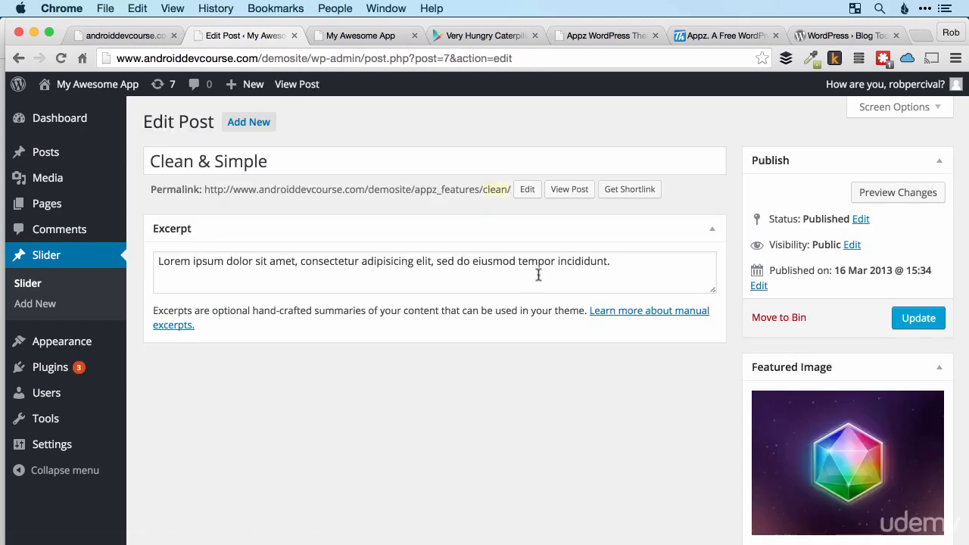
Replace the Clean & Simple entry's excerpt with "This app is really great, just try it!" and update the post.
click(630, 262)
key(super+a)
text(T)
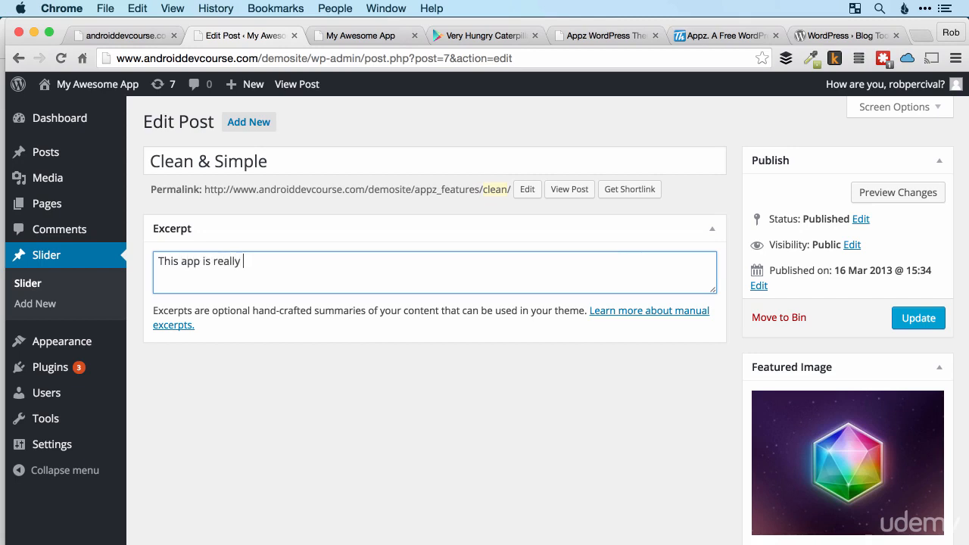
text(his app is really great, just try it!)
scroll(552, 375, down, 4)
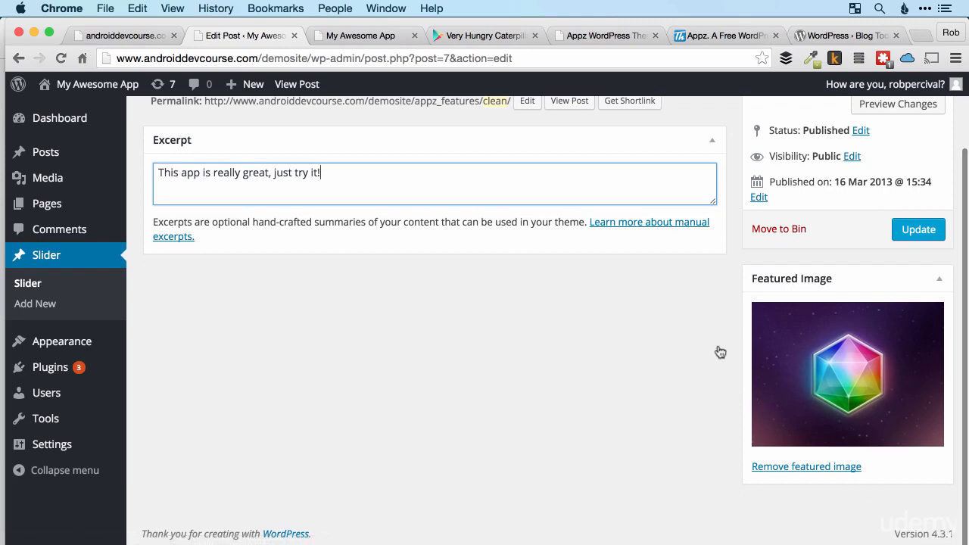
scroll(697, 344, up, 4)
click(921, 321)
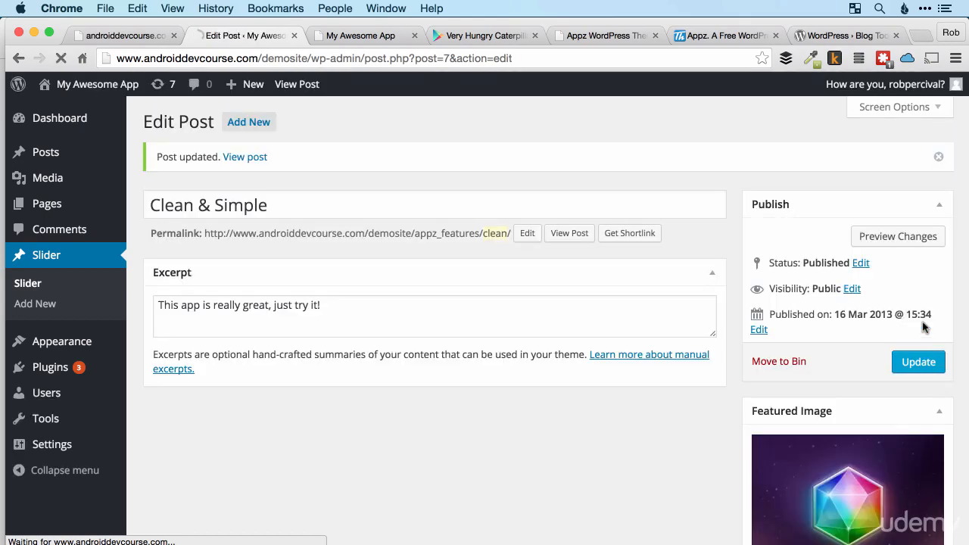
Reload the live site and check the description under the Clean & Simple slide.
click(379, 40)
key(super+r)
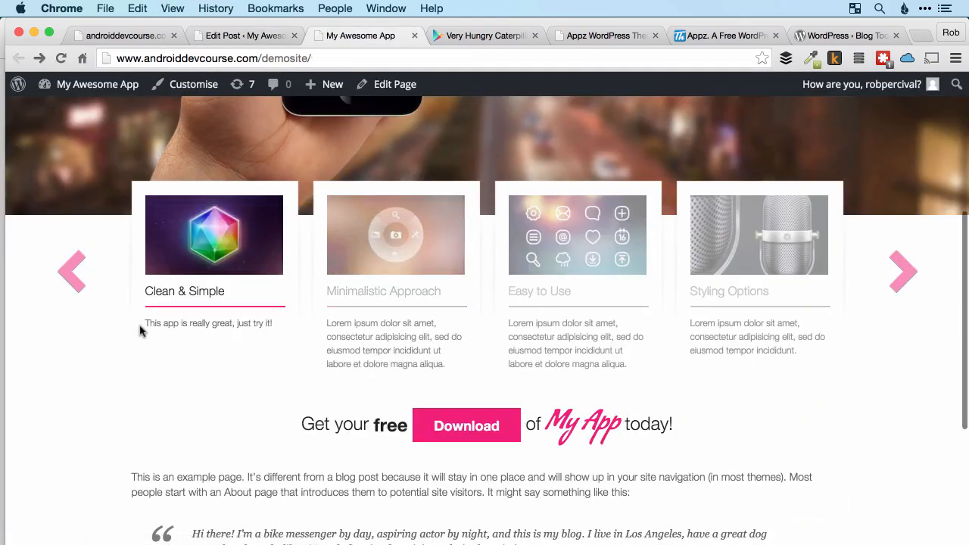
drag(148, 326, 276, 324)
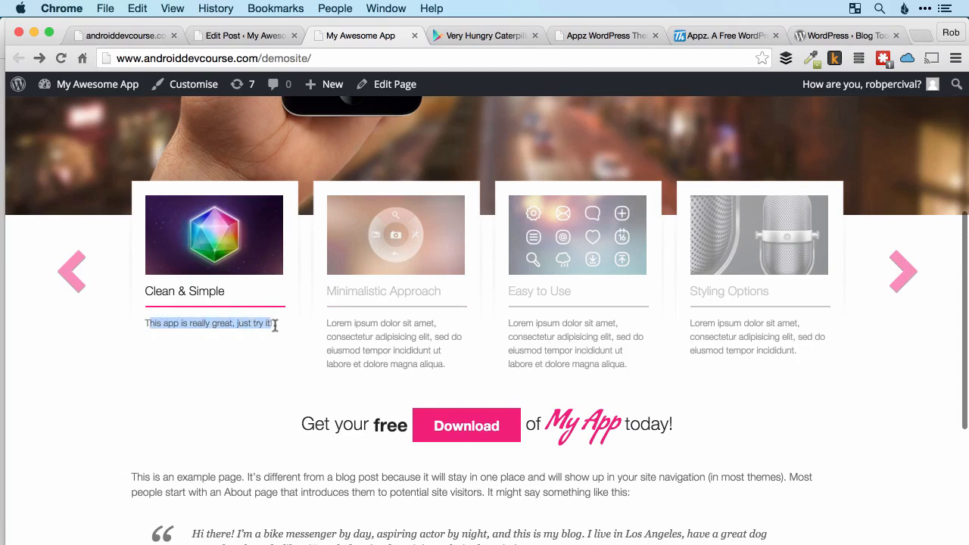
click(218, 323)
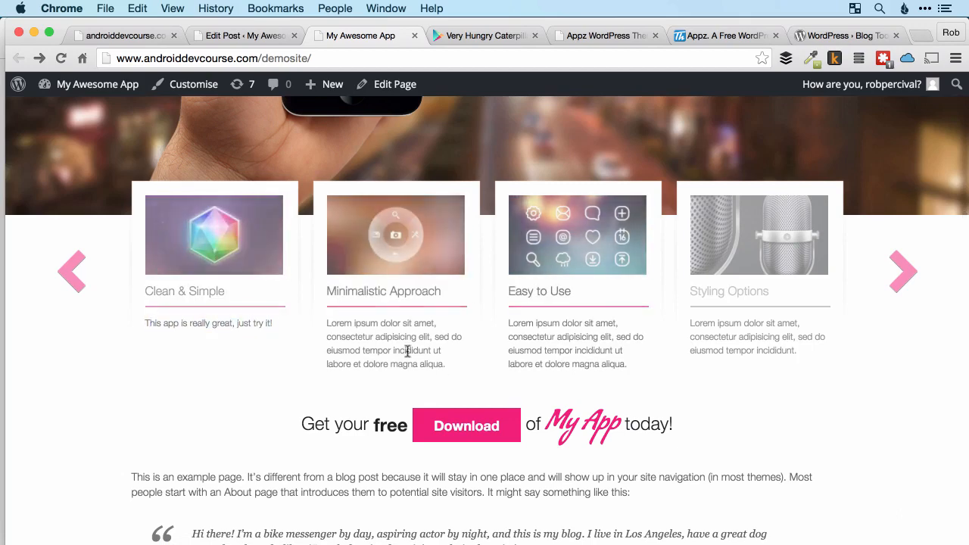
scroll(216, 299, up, 5)
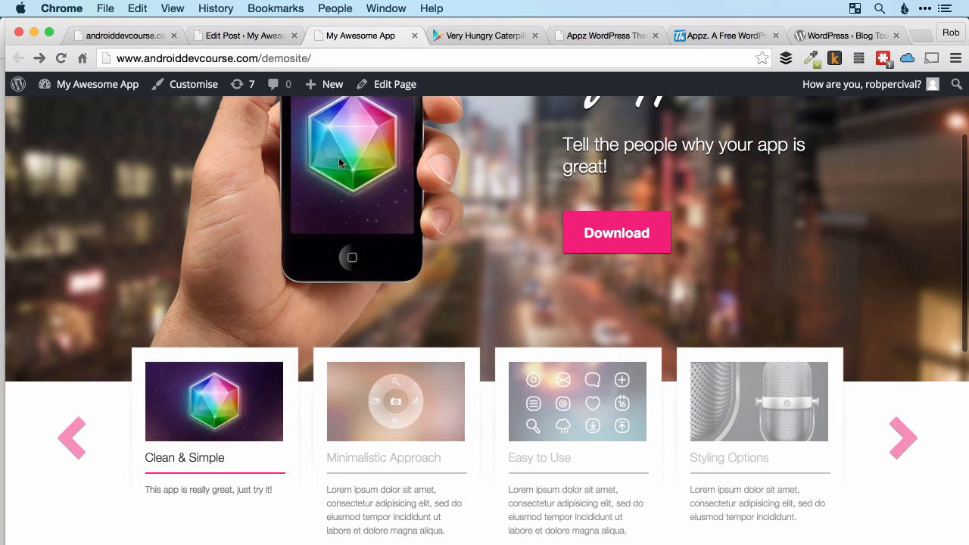
Compare the Clean & Simple entry's featured image with the phone on the live site, and advance the feature slider to its next slides.
click(240, 36)
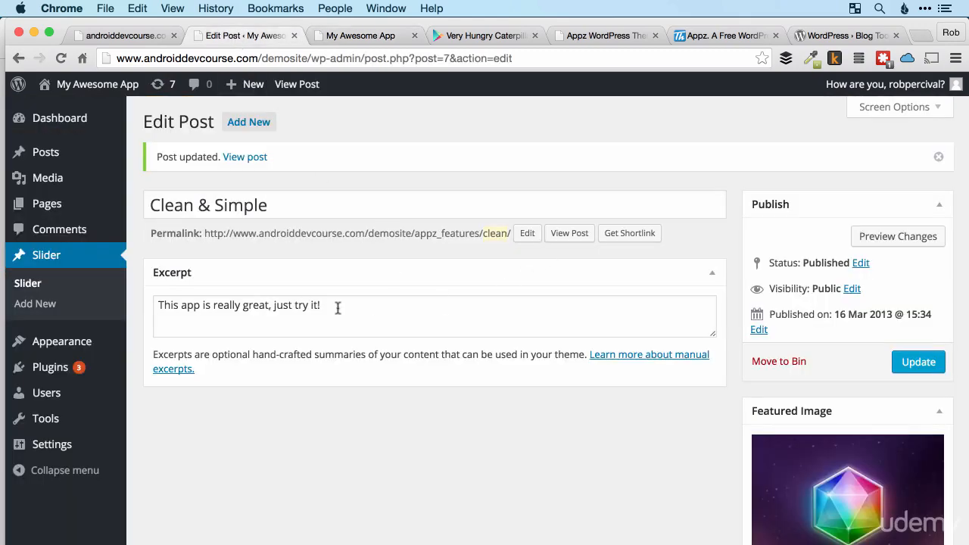
scroll(818, 415, down, 4)
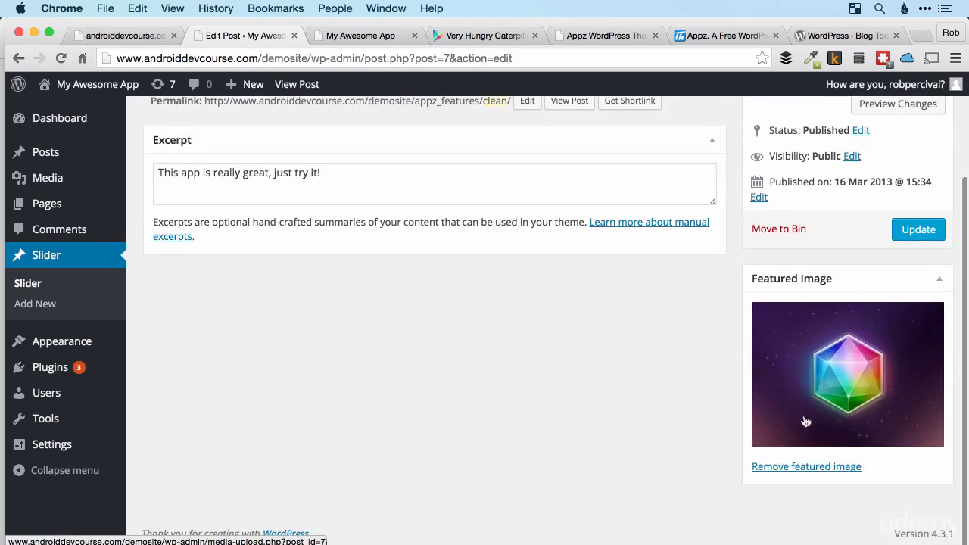
click(357, 36)
scroll(409, 208, up, 3)
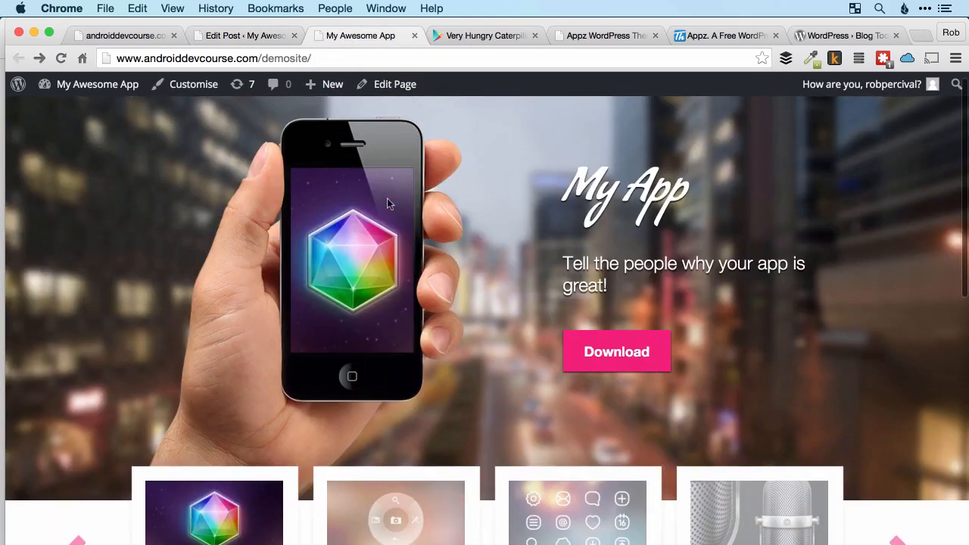
scroll(356, 299, down, 7)
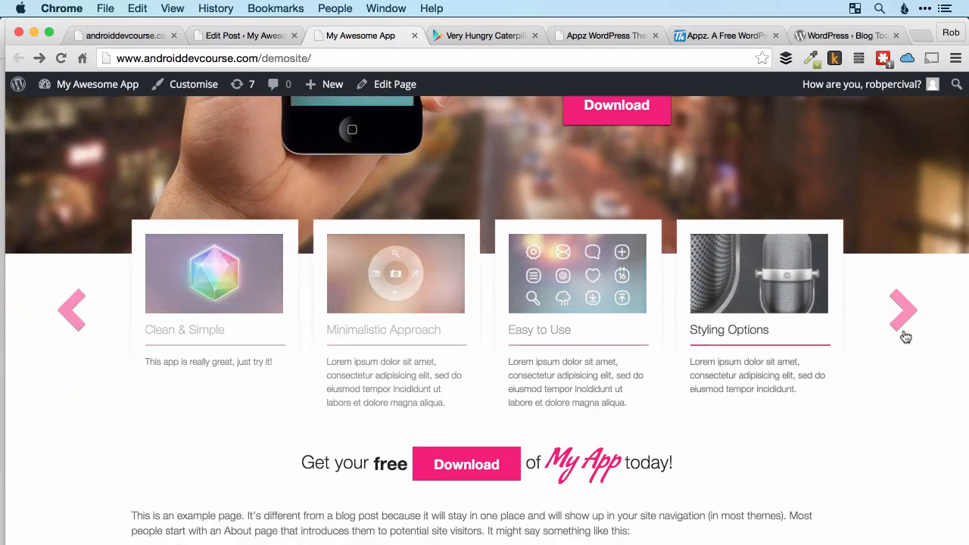
click(904, 307)
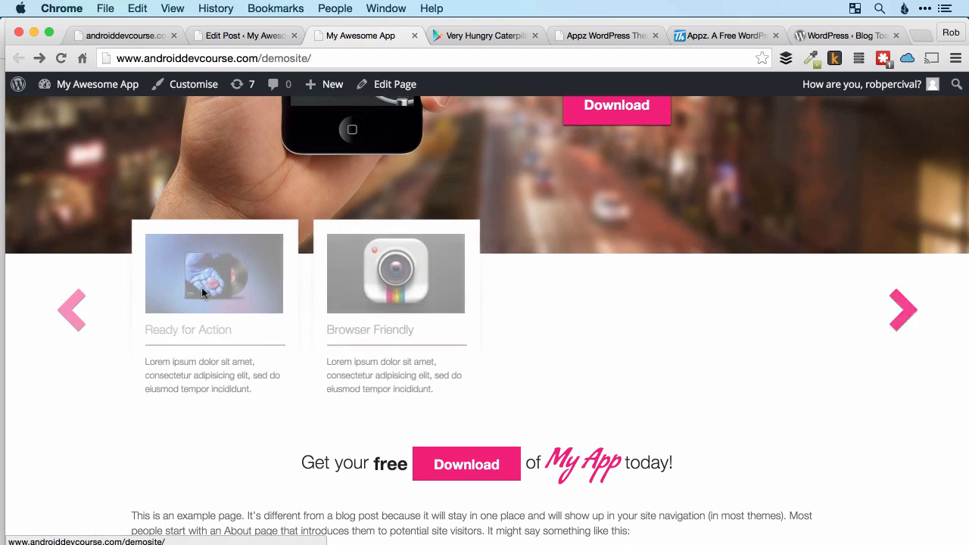
Return the feature slider to its first slides, and view the Clean & Simple entry and the live page's text below the slider.
click(73, 310)
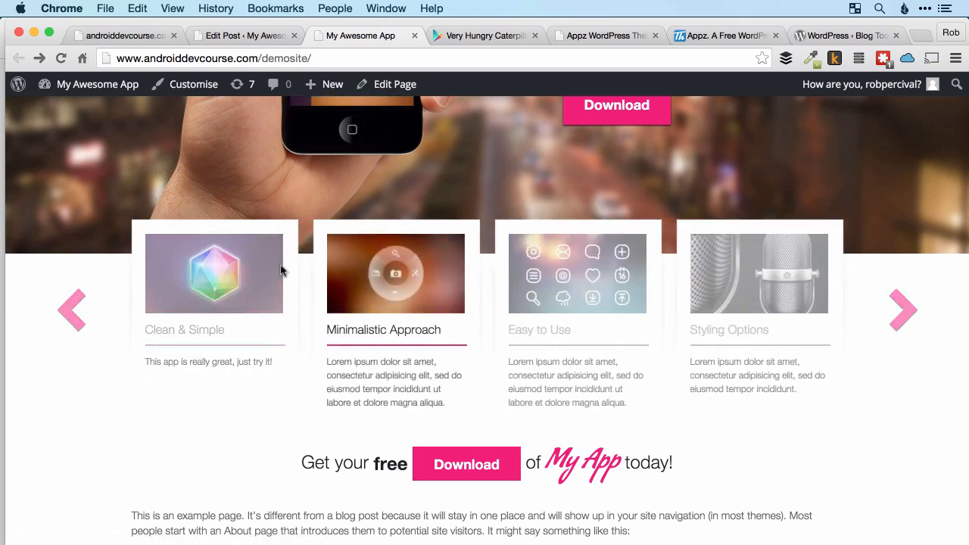
click(242, 38)
scroll(275, 329, up, 1)
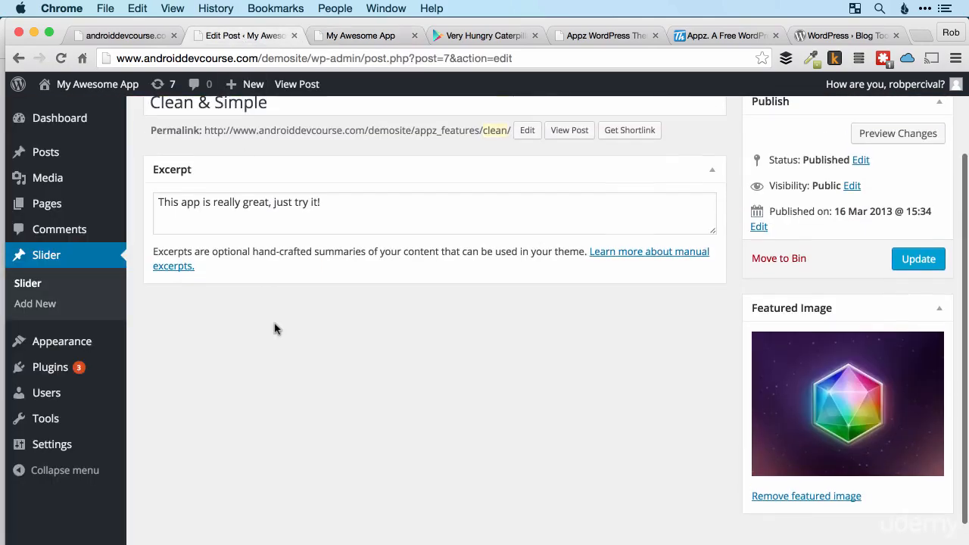
click(356, 44)
scroll(457, 259, down, 5)
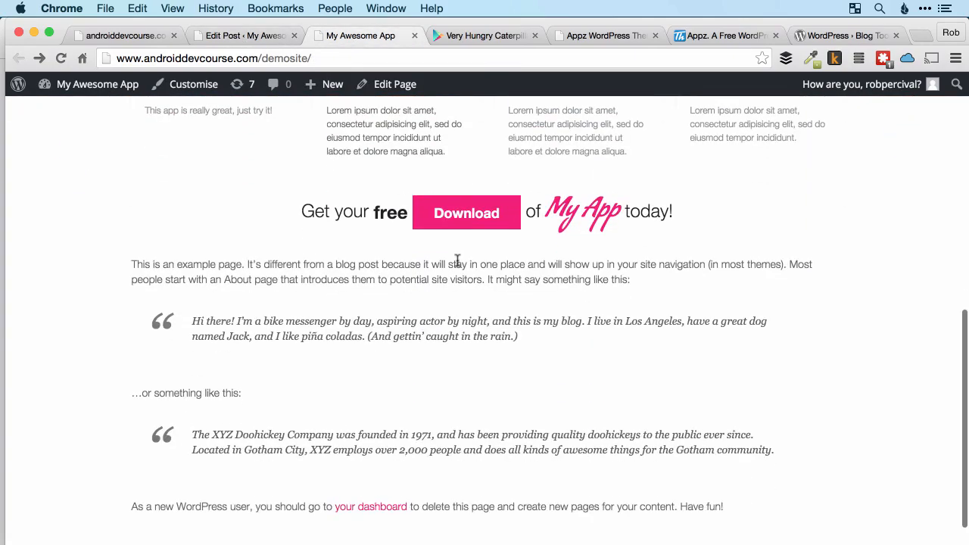
Open the Appz WordPress Theme post from the WordPress posts list for editing.
click(255, 37)
scroll(353, 353, up, 1)
scroll(352, 354, up, 1)
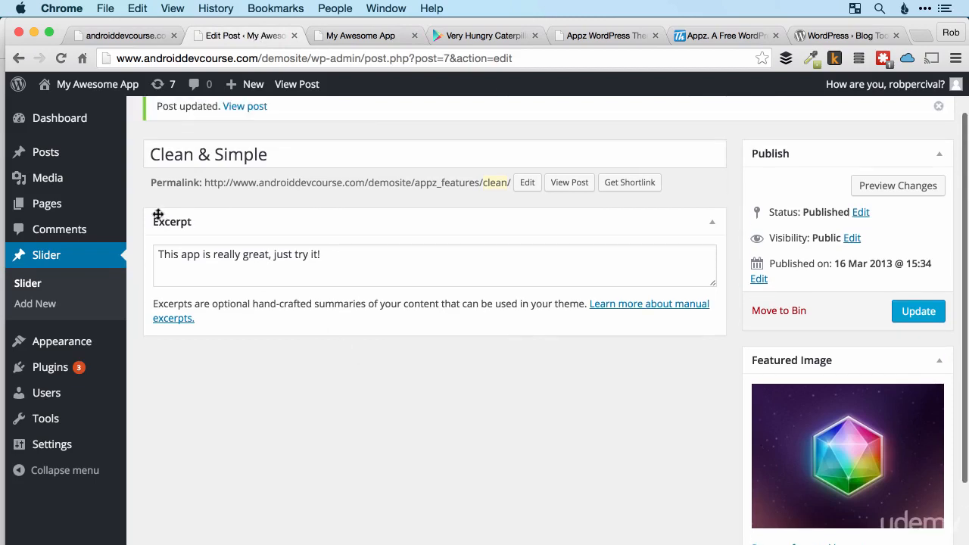
click(45, 158)
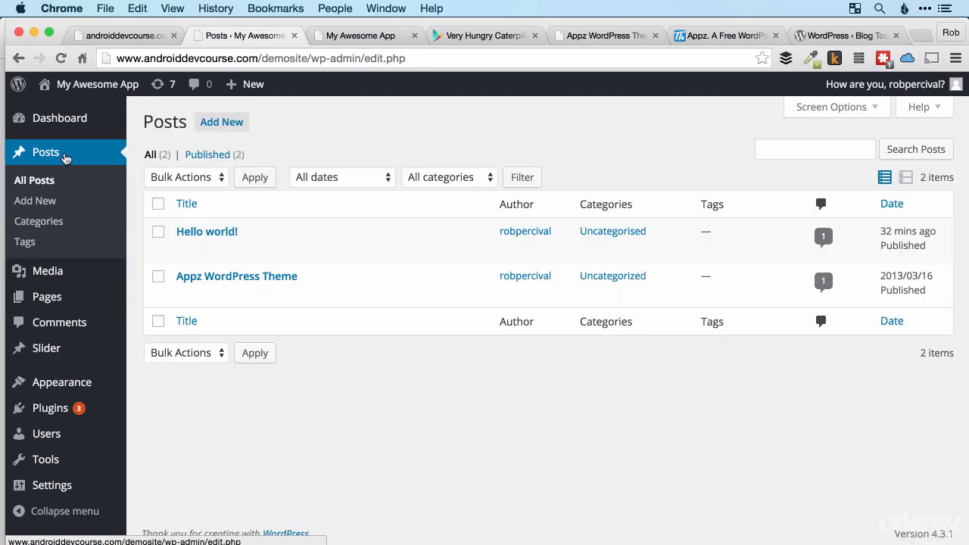
mouse_move(229, 275)
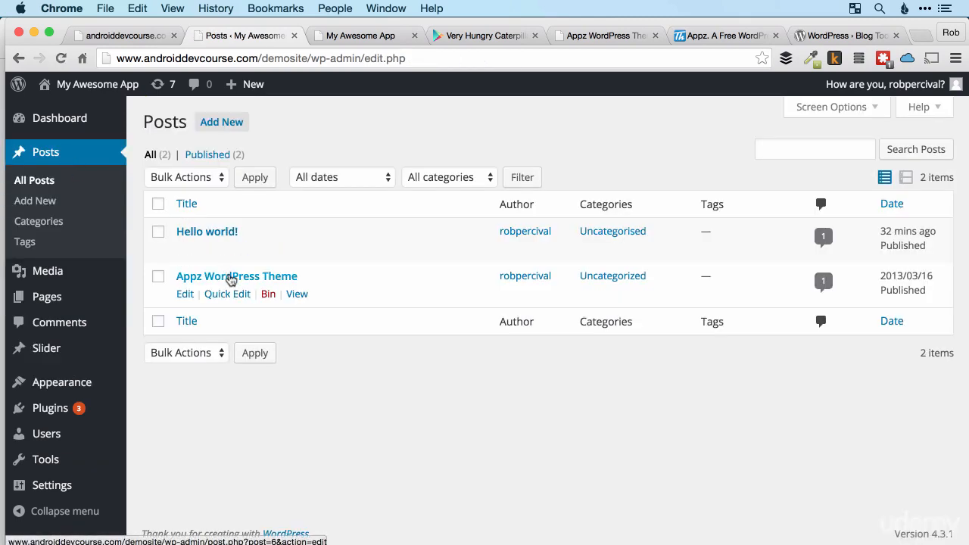
click(186, 295)
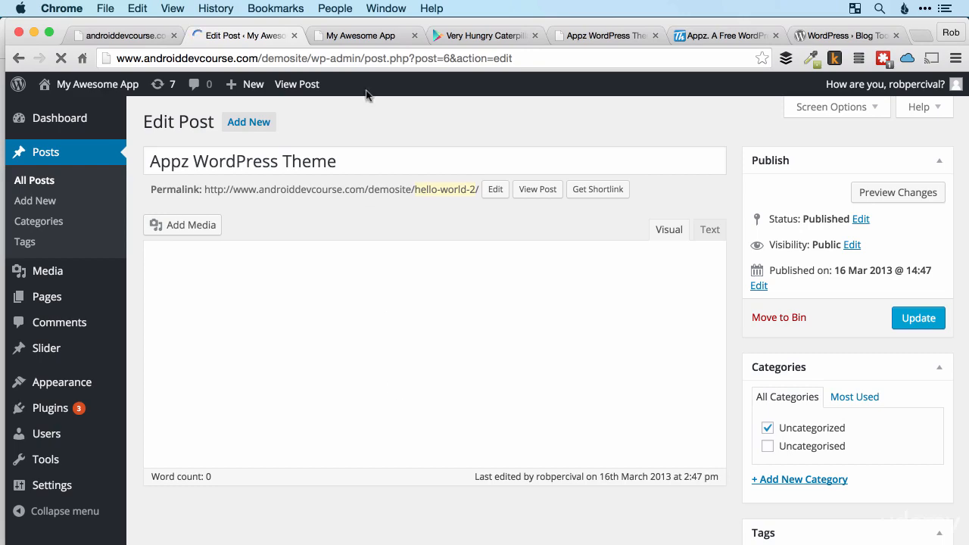
Compare the Appz WordPress Theme post's headings, text and phone image with the theme's demo site.
scroll(344, 321, down, 1)
scroll(343, 321, down, 2)
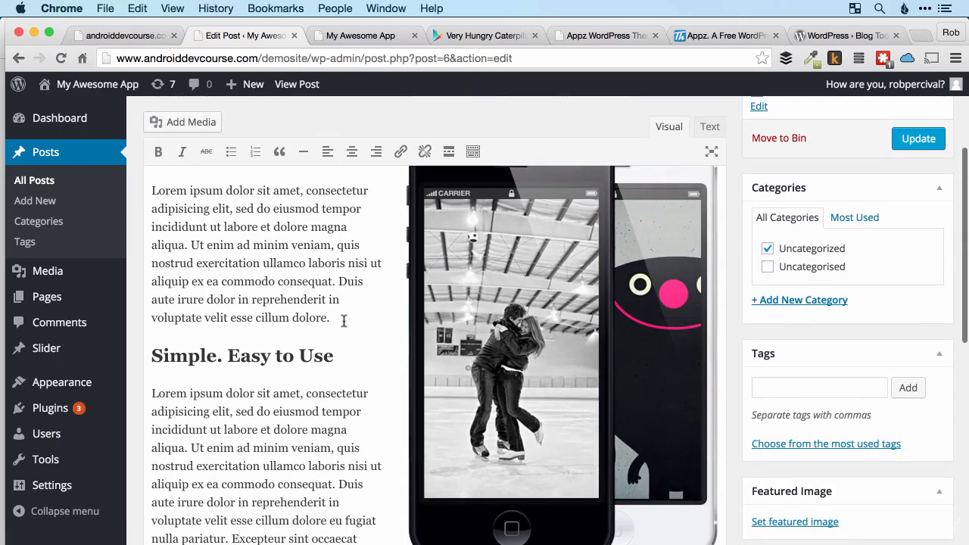
scroll(344, 322, up, 3)
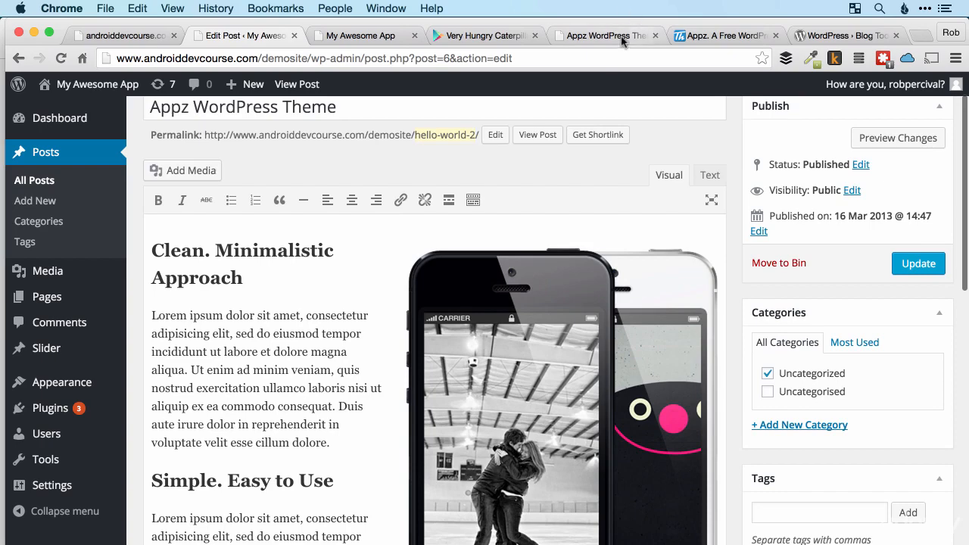
click(618, 37)
scroll(695, 321, down, 5)
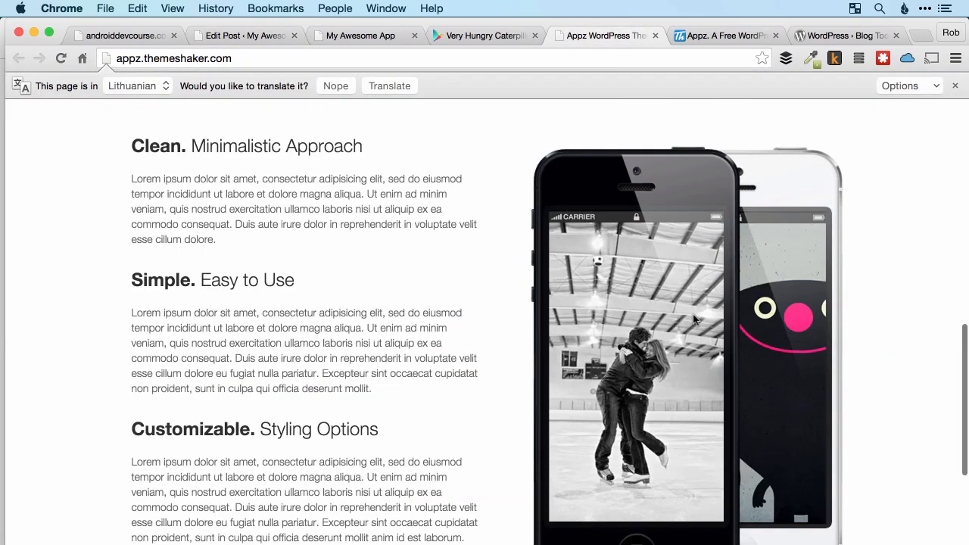
click(260, 36)
scroll(327, 289, down, 10)
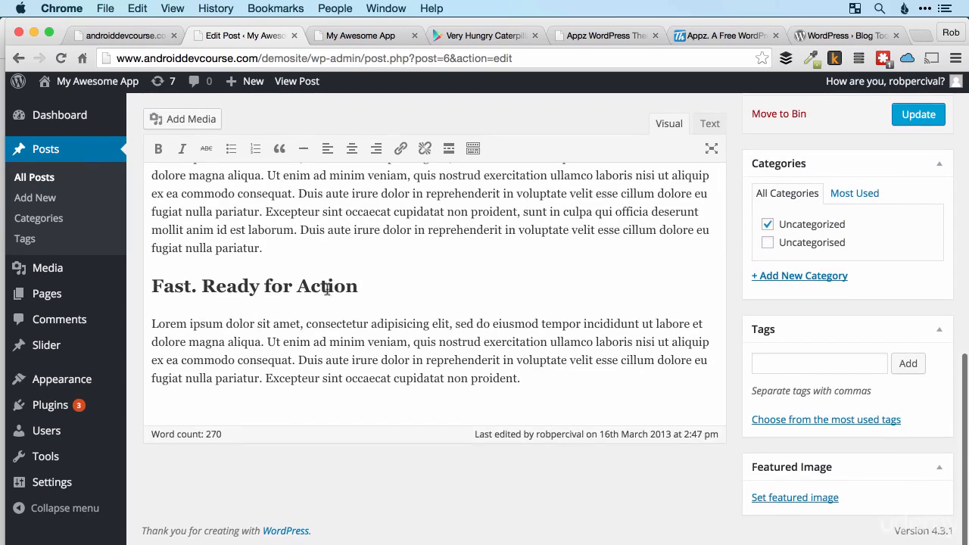
Review the Appz WordPress Theme post's sections from Clean. Minimalistic Approach down to Fast. Ready for Action.
scroll(327, 289, up, 10)
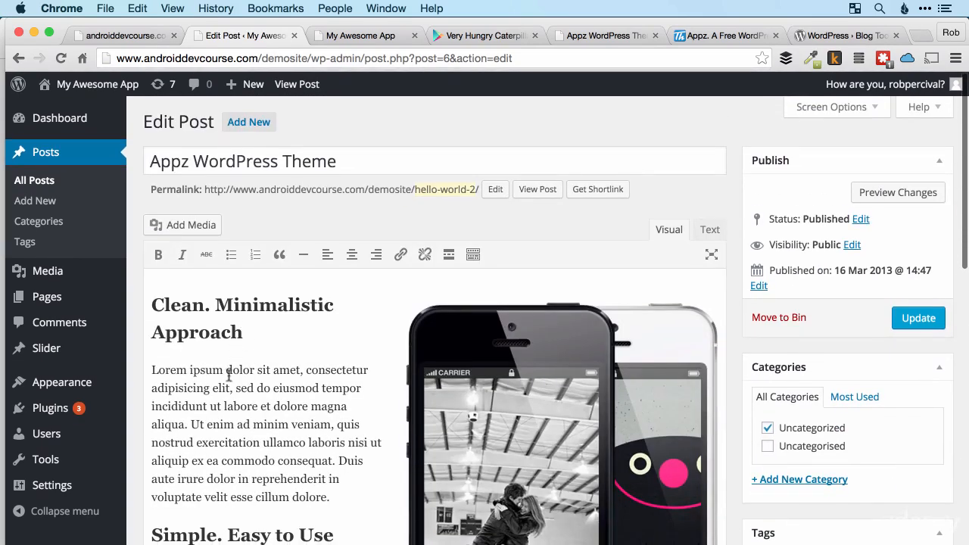
drag(214, 374, 290, 398)
click(290, 398)
scroll(543, 453, down, 5)
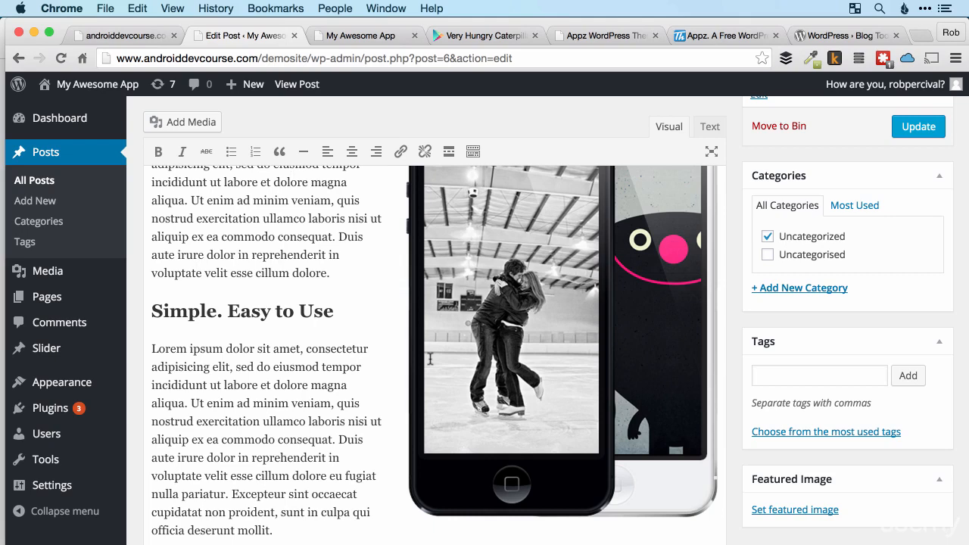
scroll(572, 374, up, 4)
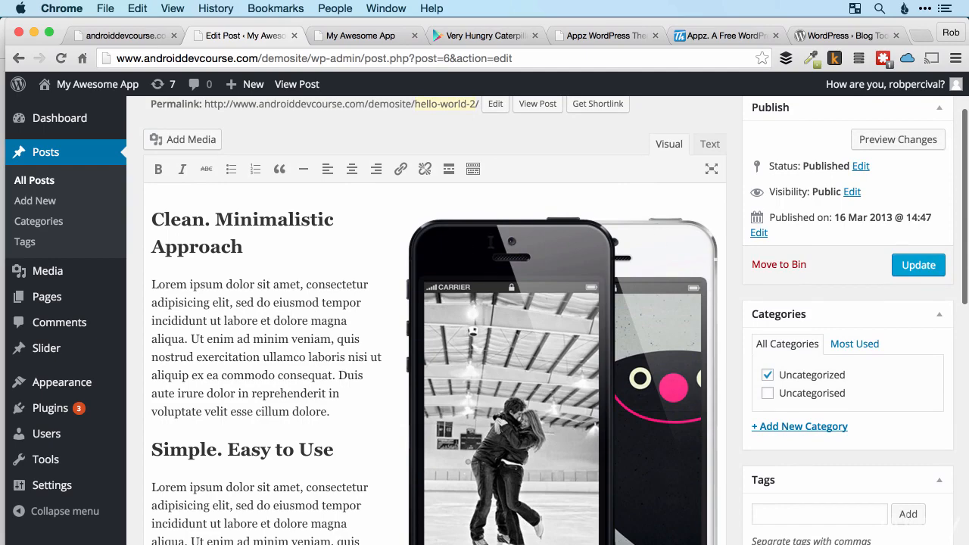
scroll(466, 249, down, 4)
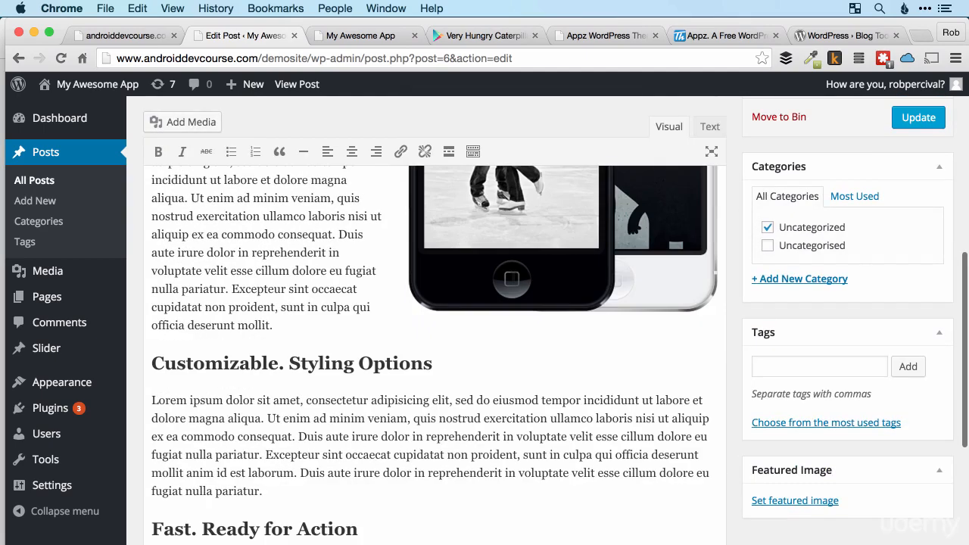
scroll(467, 318, up, 3)
scroll(555, 288, up, 5)
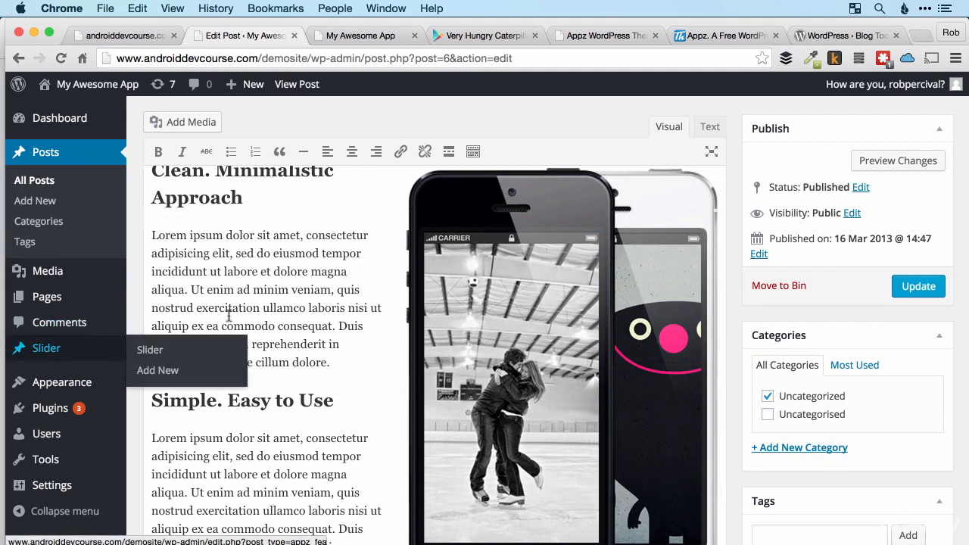
Open the site customiser and set the static front page option to display your latest posts.
mouse_move(87, 391)
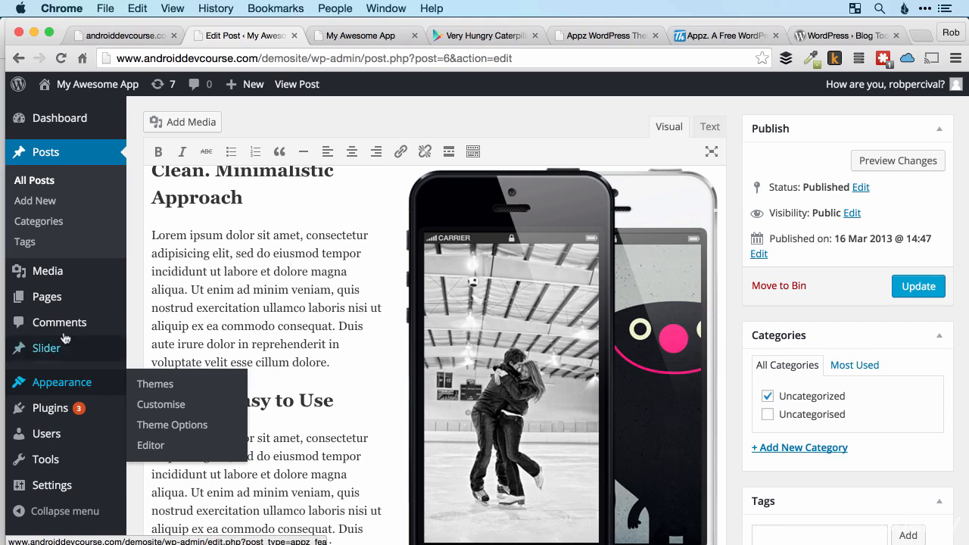
mouse_move(49, 289)
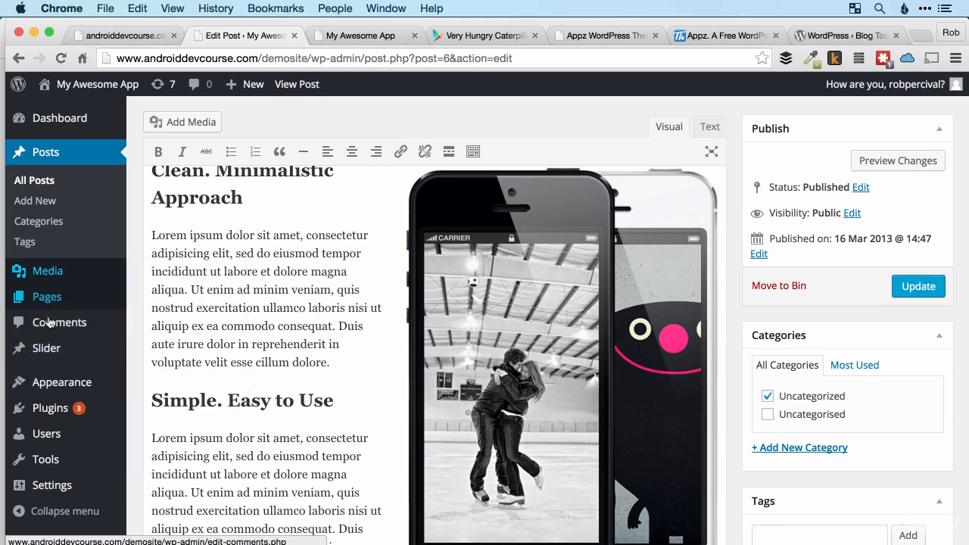
mouse_move(51, 381)
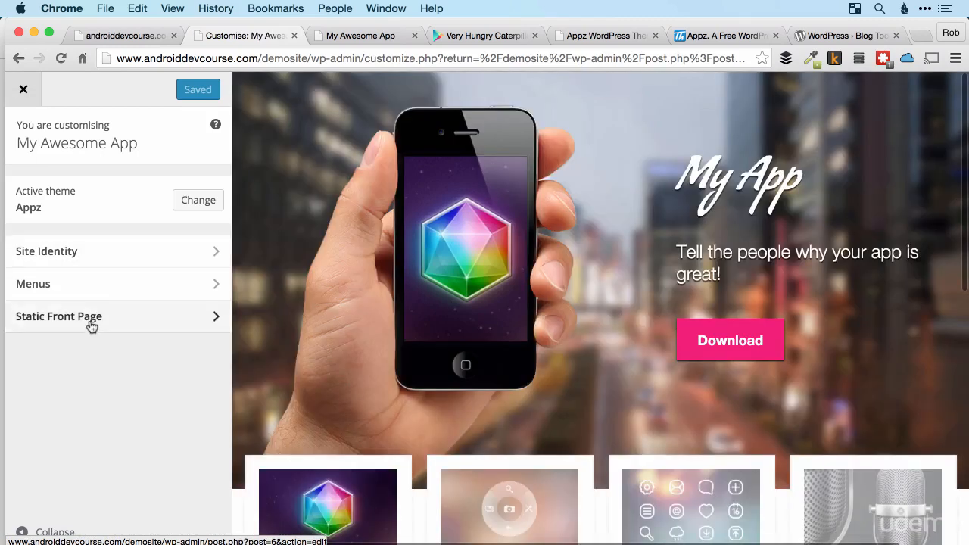
click(91, 319)
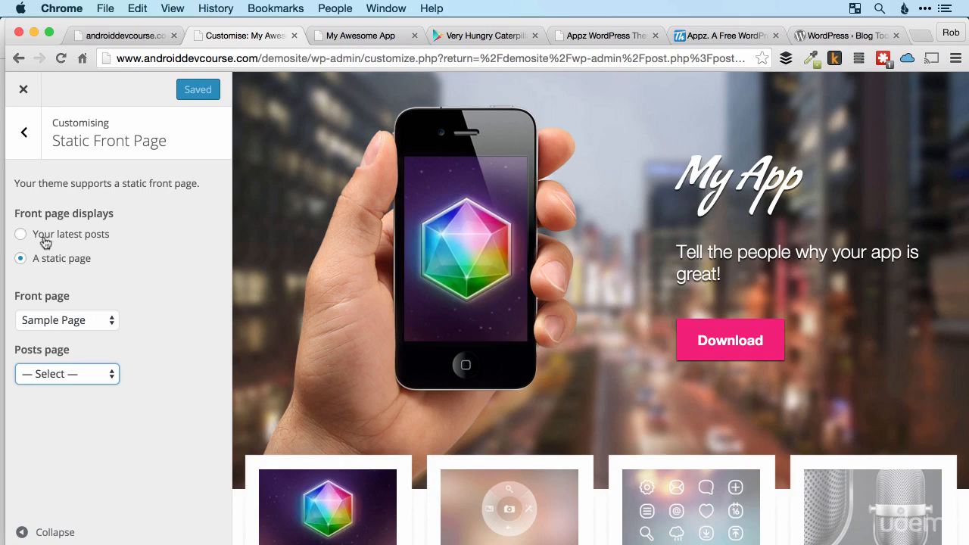
click(20, 235)
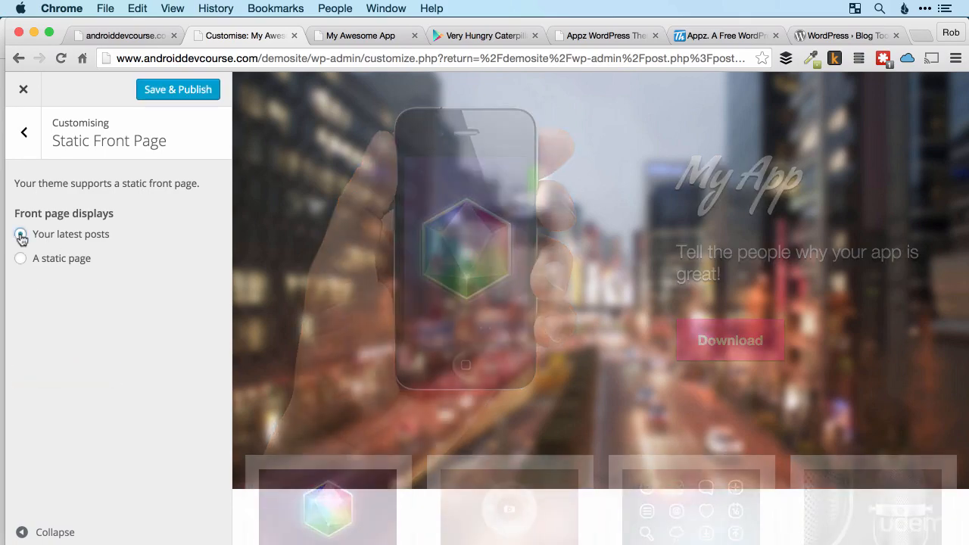
Check the customiser's front page preview down to the footer, and save and publish the front page setting.
scroll(310, 386, down, 3)
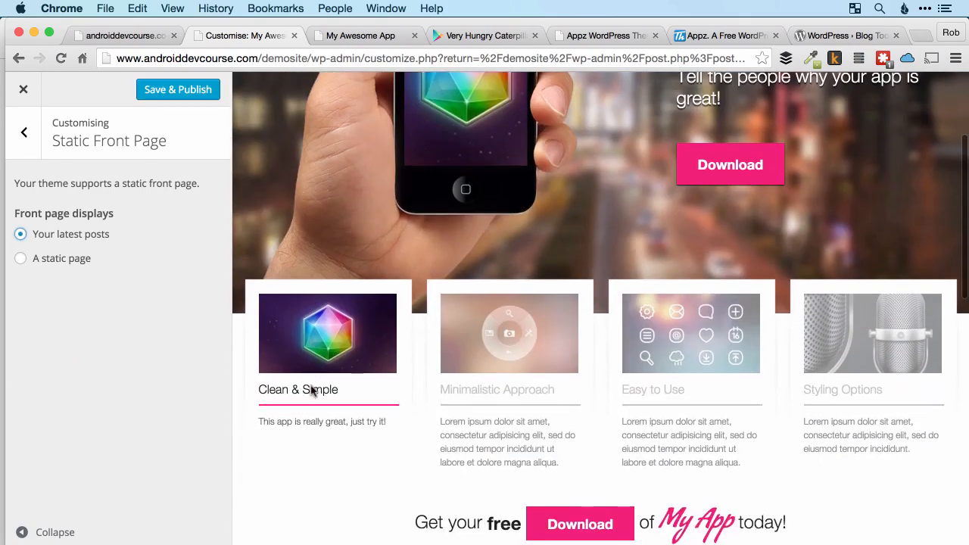
scroll(311, 389, down, 5)
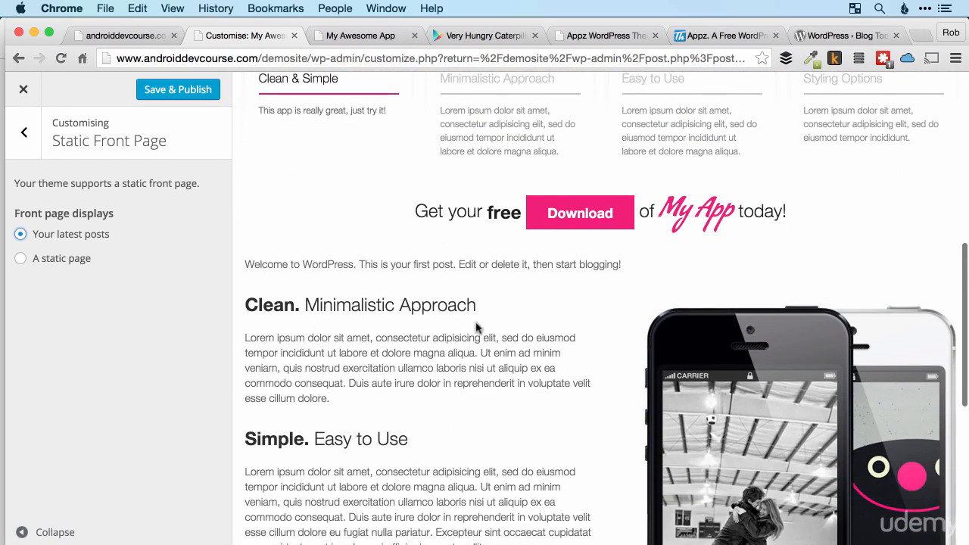
scroll(495, 362, down, 6)
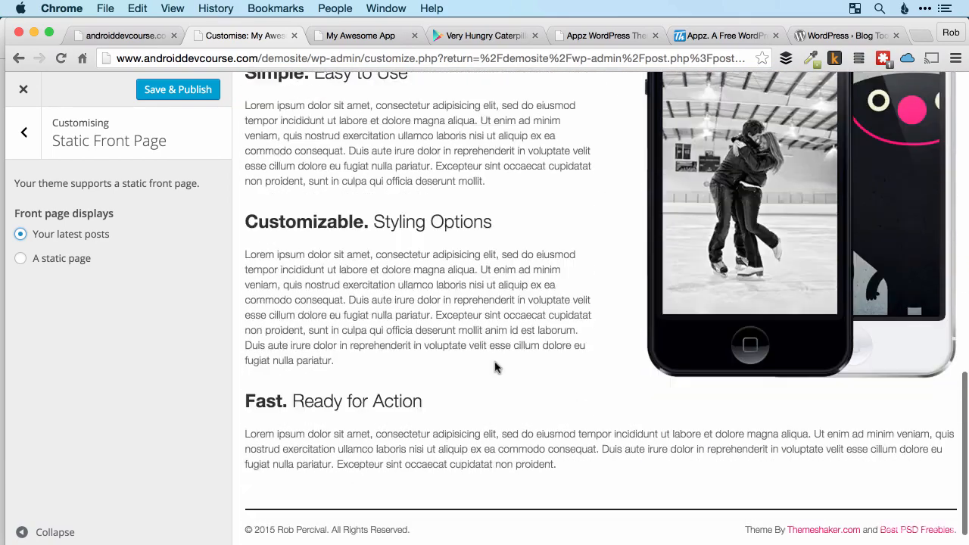
scroll(495, 368, up, 5)
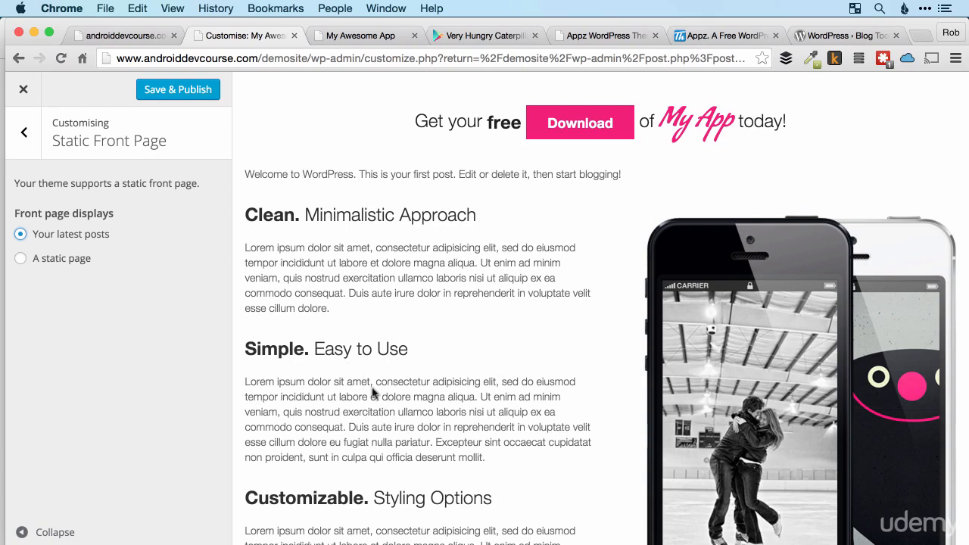
scroll(563, 276, up, 1)
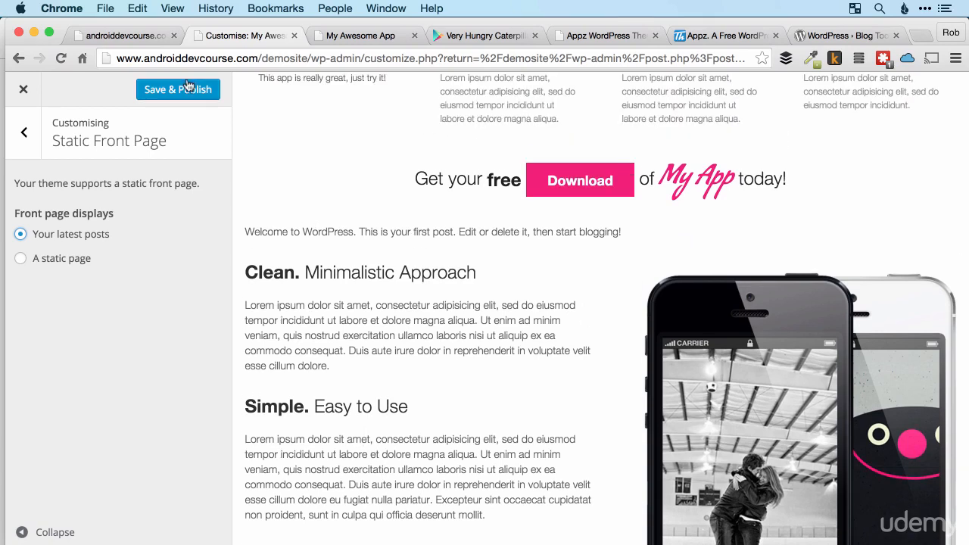
click(188, 88)
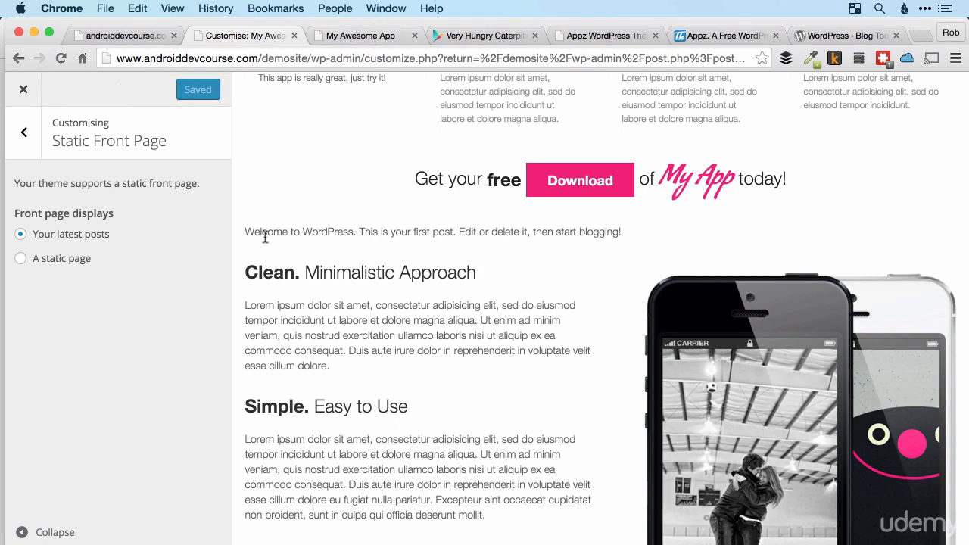
Reload the live site and compare the content below the download banner with the customiser's front page preview.
click(357, 35)
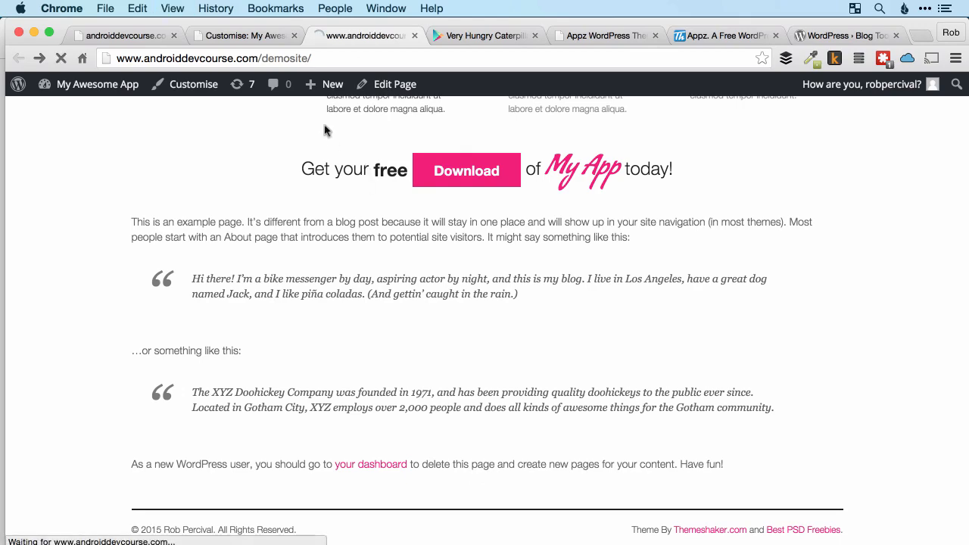
scroll(403, 242, up, 1)
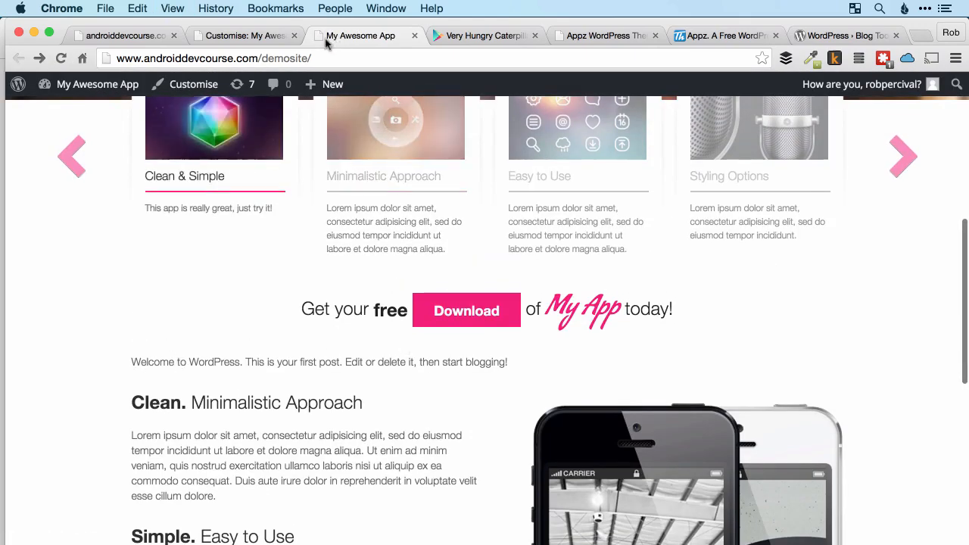
click(263, 39)
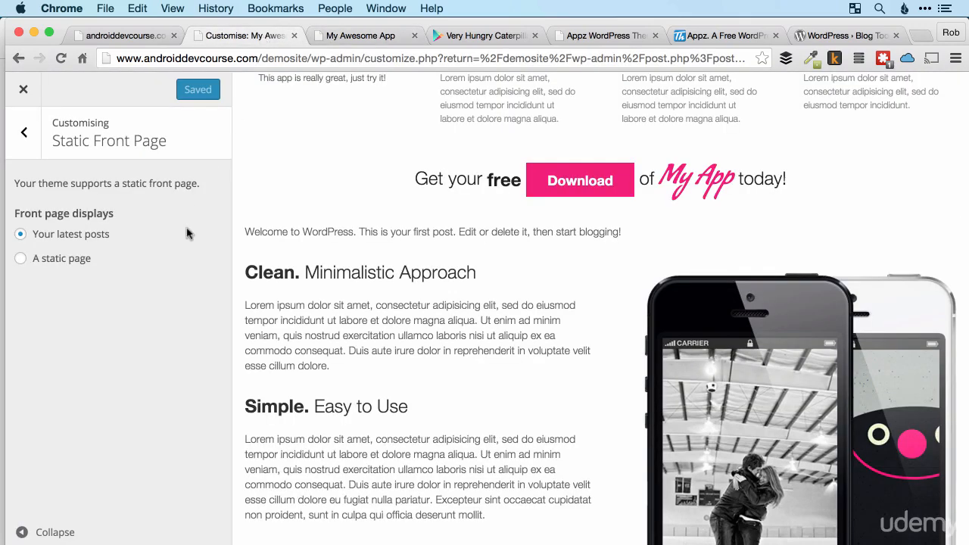
click(362, 43)
Close the customiser and move the Hello world! post to the Bin from the list of all posts.
click(255, 35)
click(24, 92)
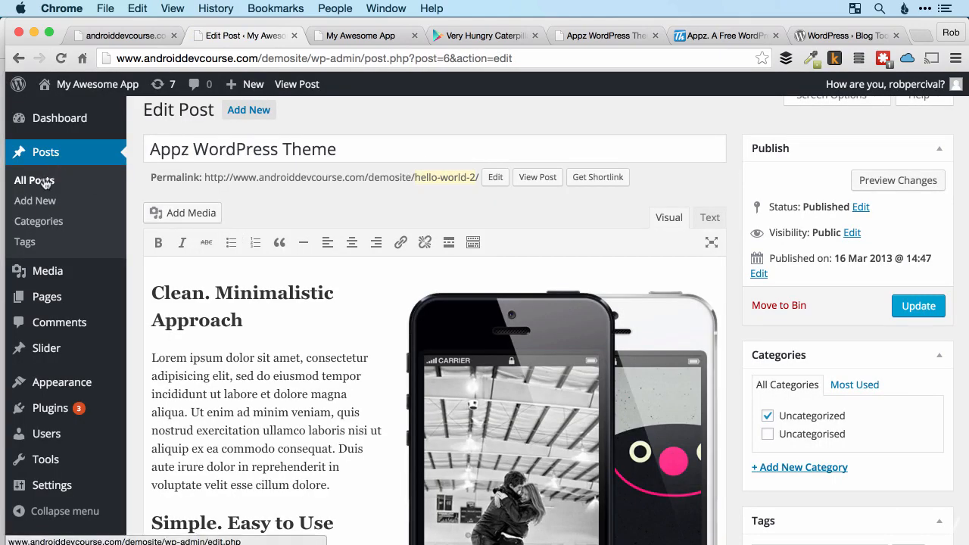
click(45, 182)
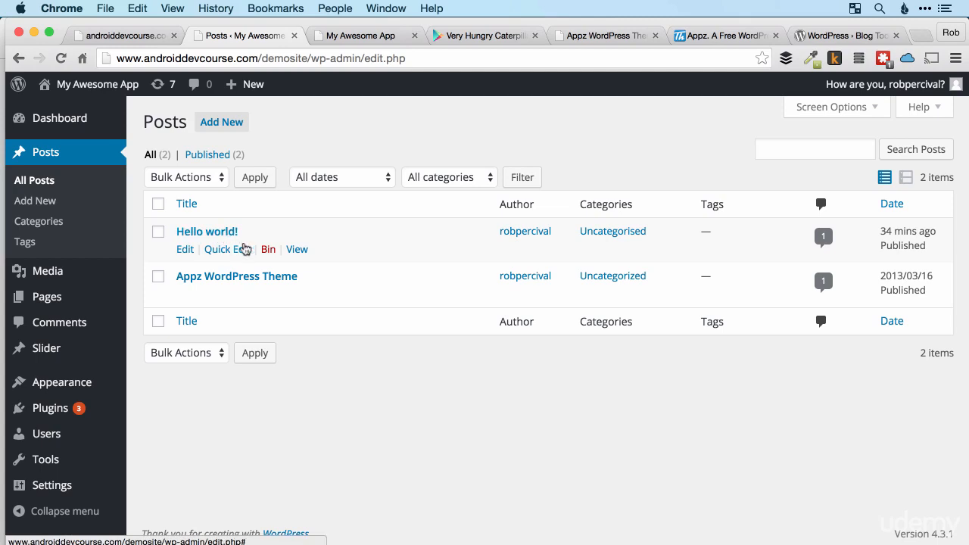
click(269, 252)
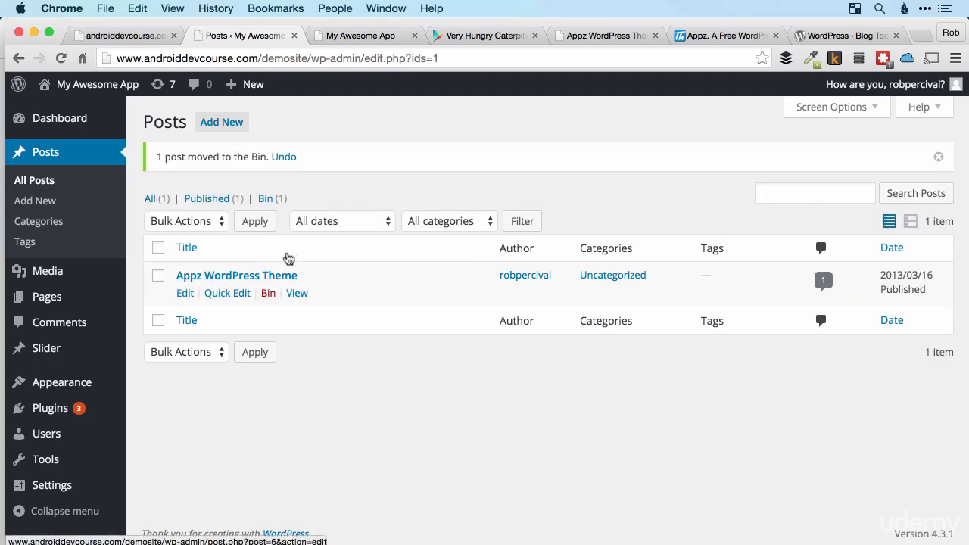
Reload the live site and check the area between the download banner and the Clean. Minimalistic Approach section.
click(377, 36)
key(super+r)
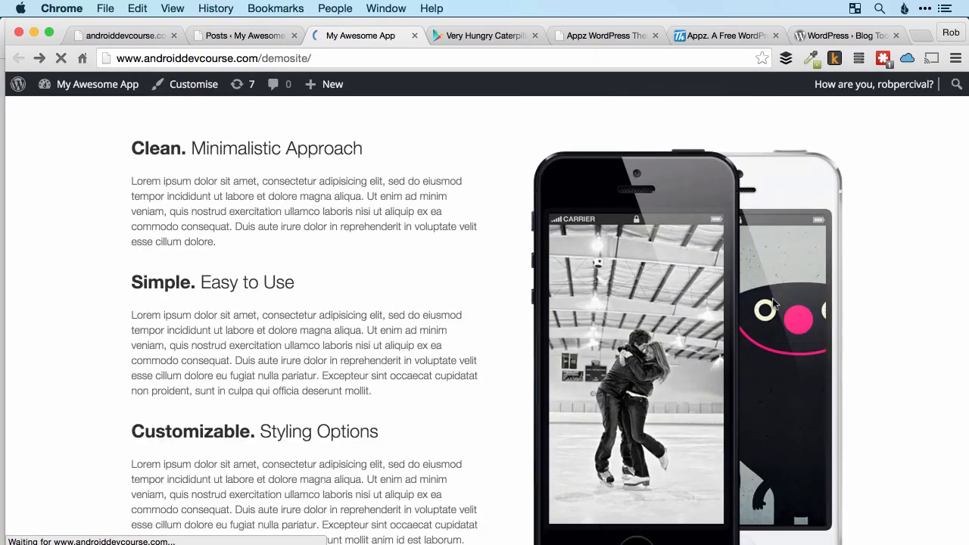
scroll(772, 299, up, 5)
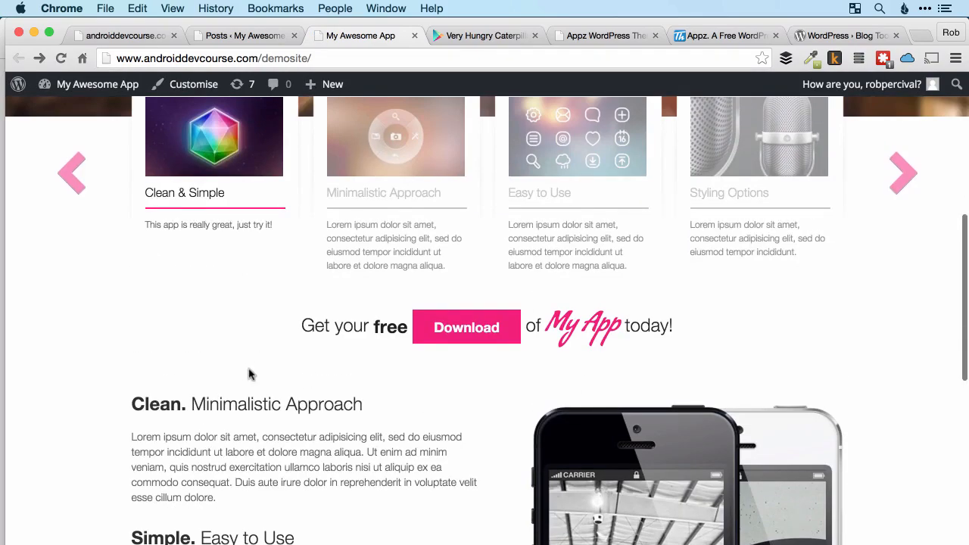
Review the live front page from the phone header and slider cards to the feature text sections and the footer.
scroll(493, 401, down, 8)
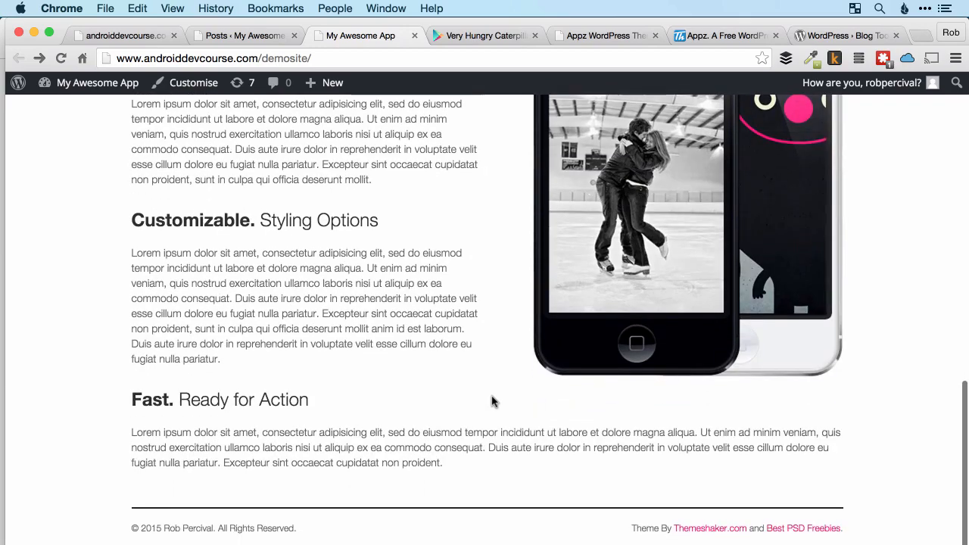
scroll(492, 400, up, 8)
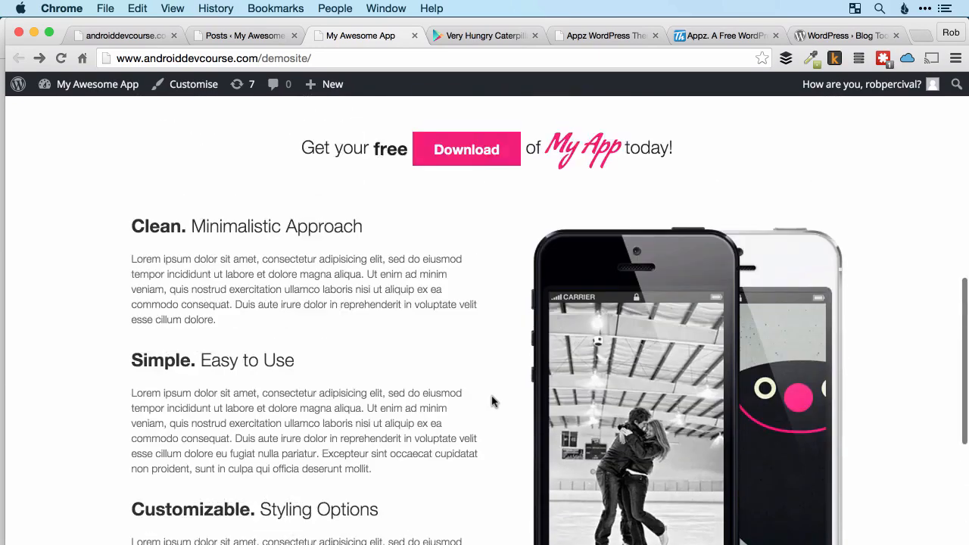
scroll(492, 399, up, 5)
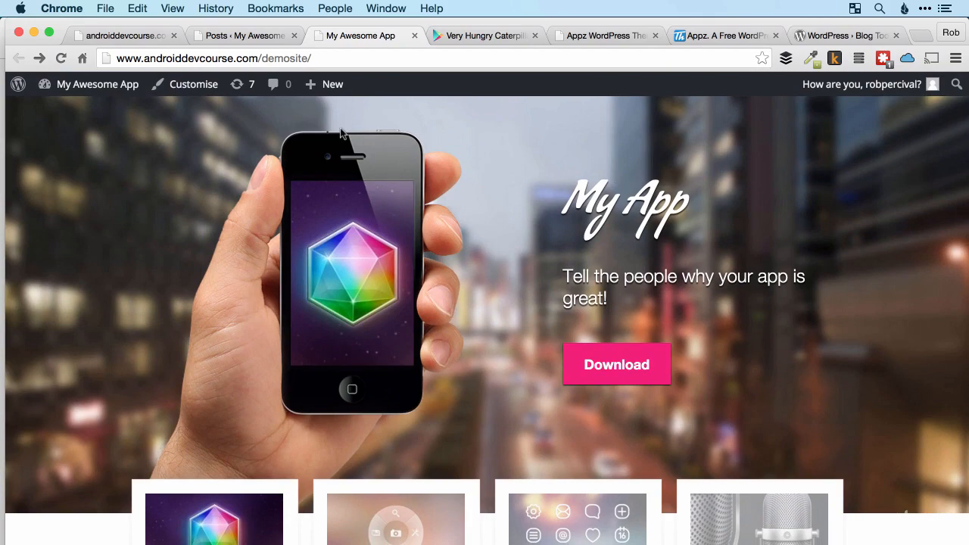
scroll(584, 152, down, 10)
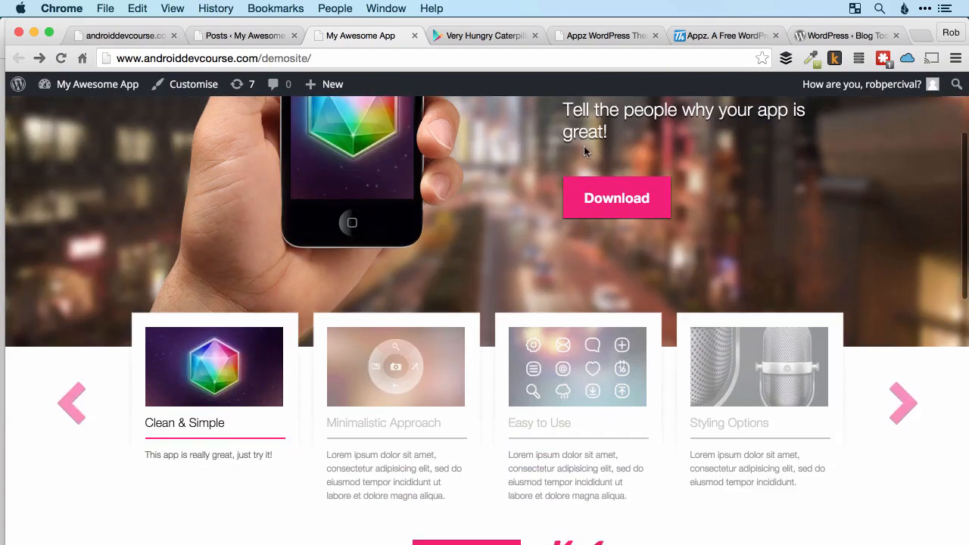
scroll(584, 152, down, 1)
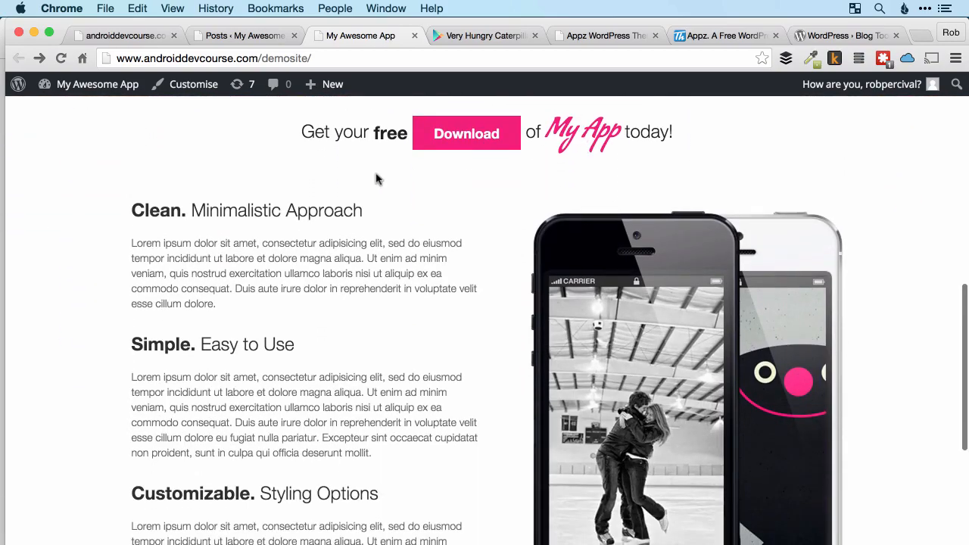
scroll(327, 400, down, 8)
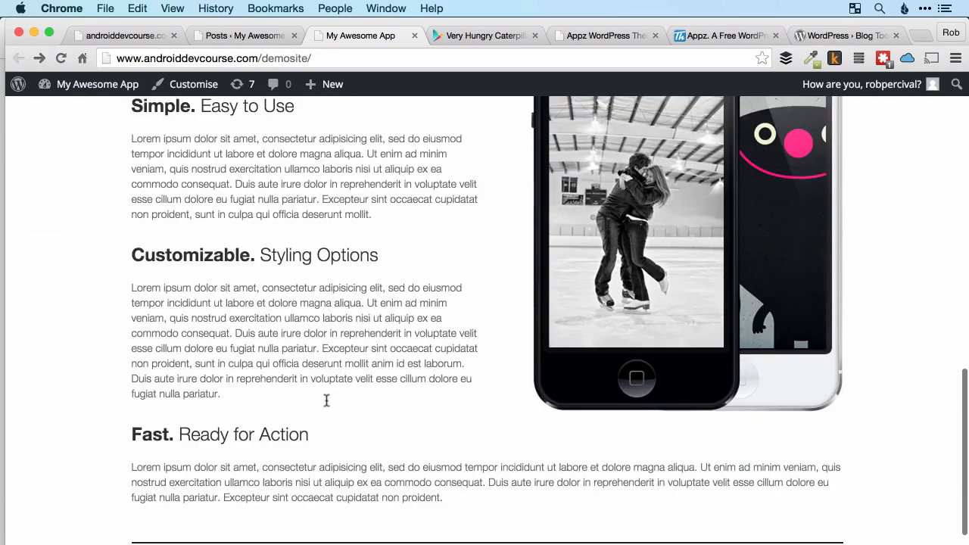
scroll(327, 405, up, 13)
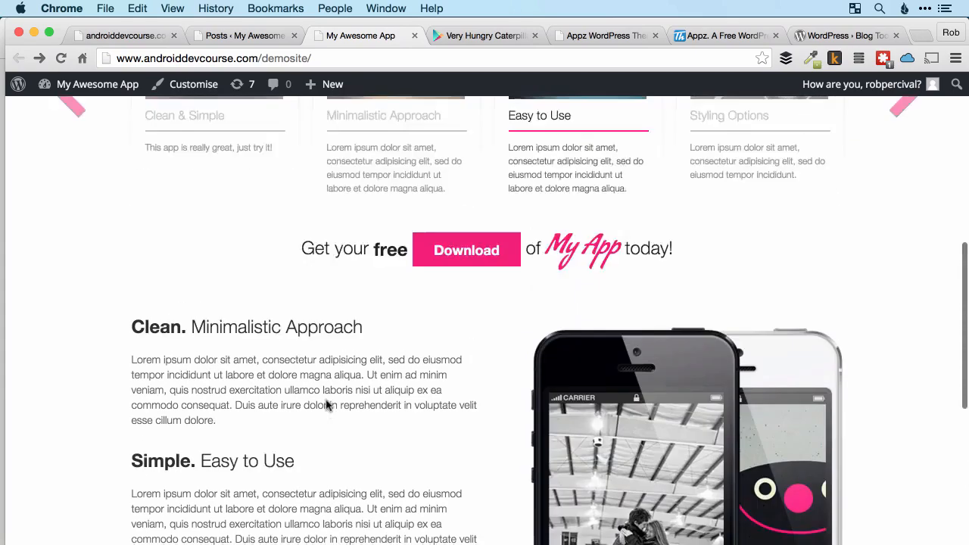
scroll(327, 405, down, 11)
scroll(327, 405, up, 2)
scroll(271, 315, up, 3)
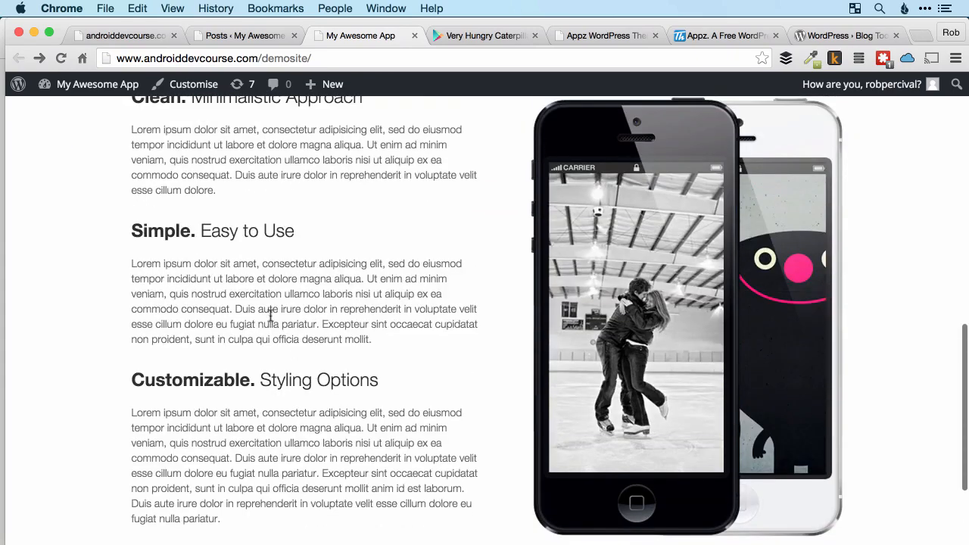
scroll(249, 289, up, 13)
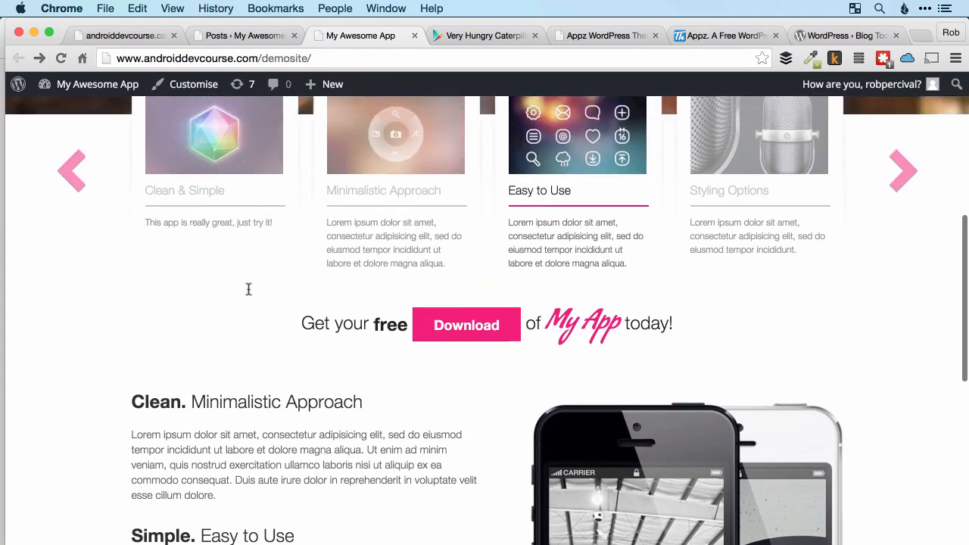
scroll(235, 271, up, 7)
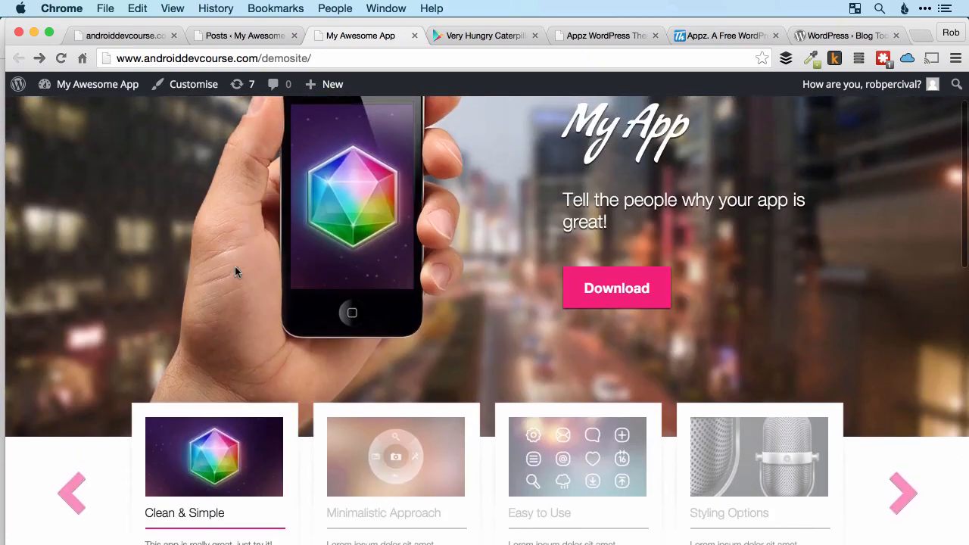
Examine the Clean, Simple and Customizable text sections and the two-phone image beside them on the live page.
scroll(235, 271, down, 16)
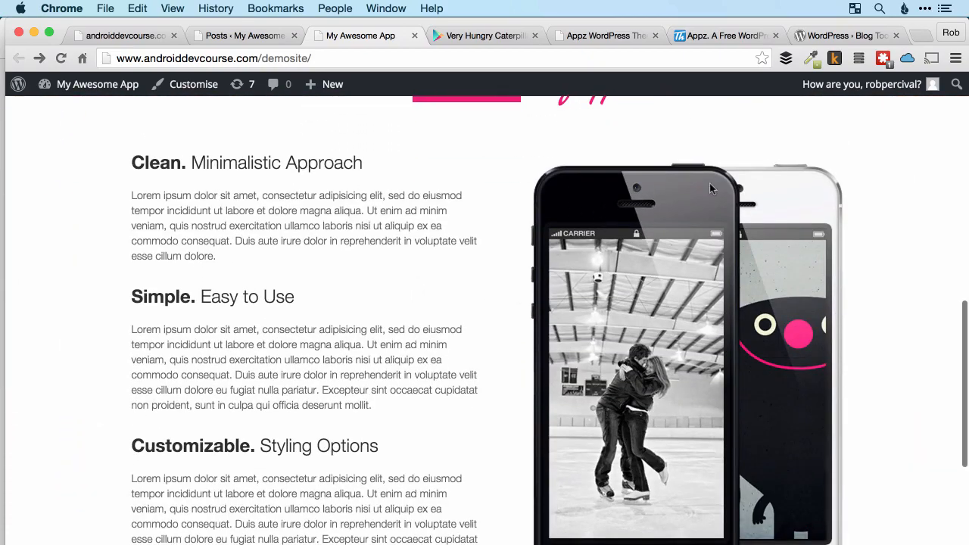
scroll(603, 367, up, 3)
scroll(655, 309, down, 8)
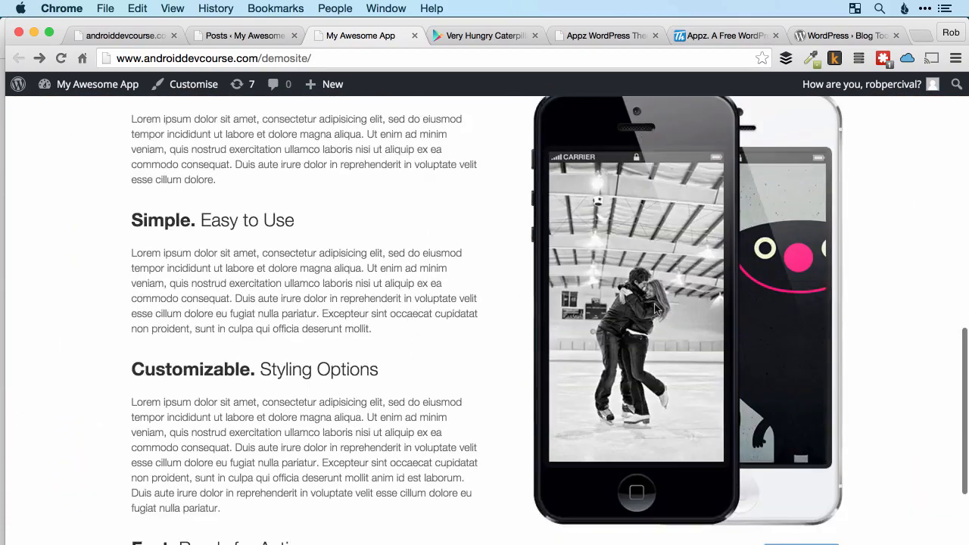
scroll(656, 309, up, 4)
scroll(655, 309, up, 5)
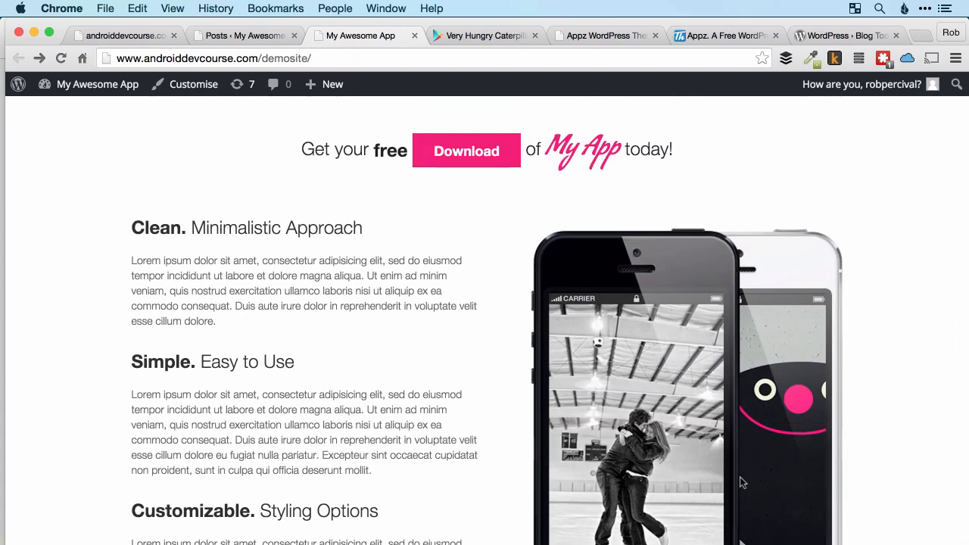
scroll(742, 483, down, 7)
scroll(743, 484, up, 15)
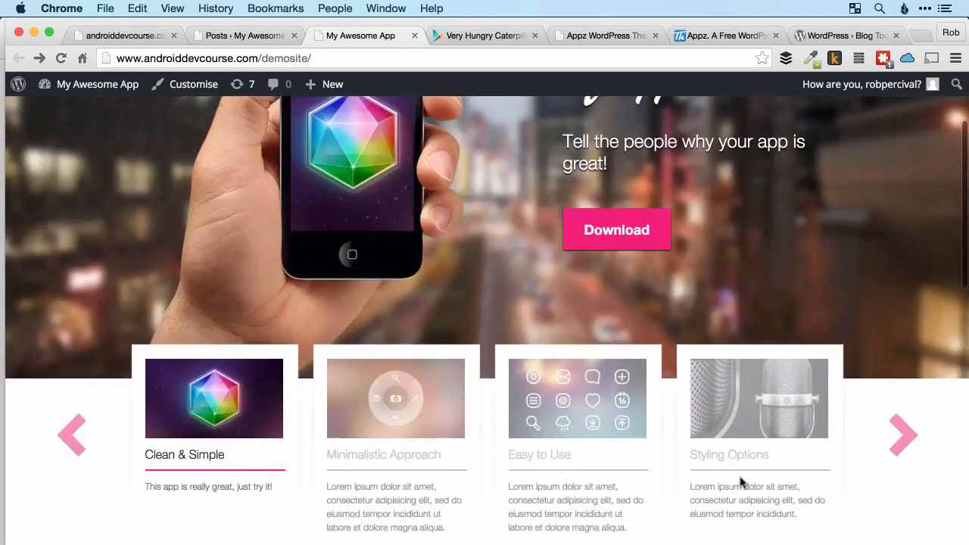
Check the live page's phone header and slider cards, view the list of all posts, and return to the live site.
scroll(742, 482, up, 4)
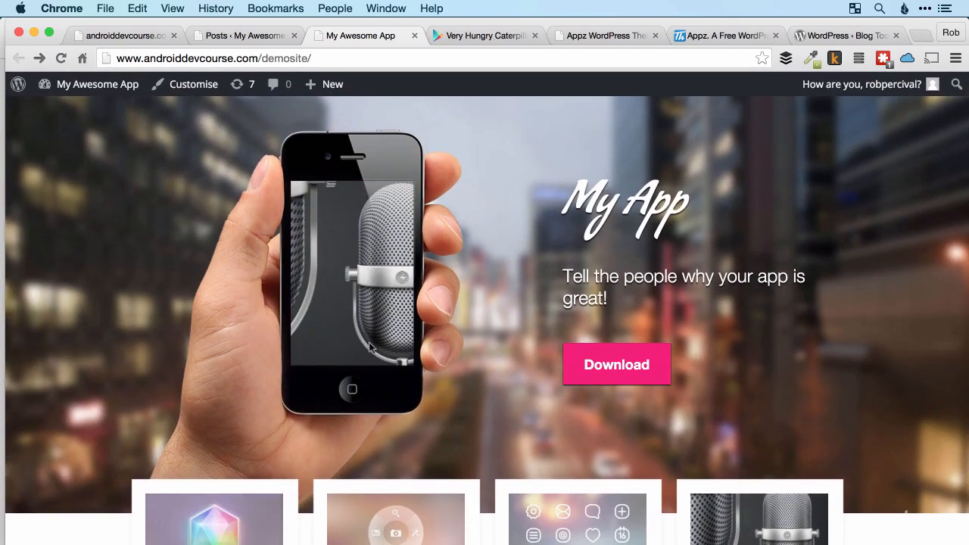
scroll(589, 411, down, 4)
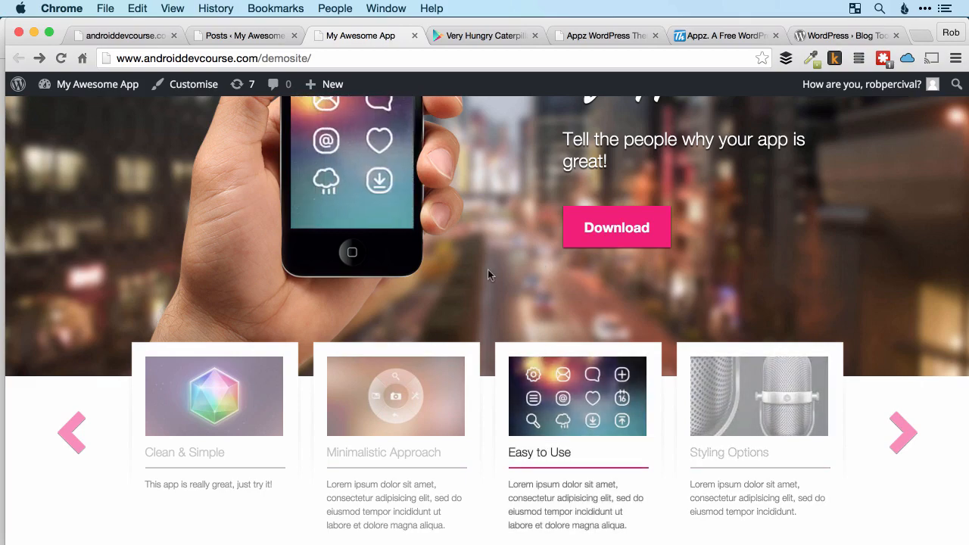
scroll(488, 273, up, 4)
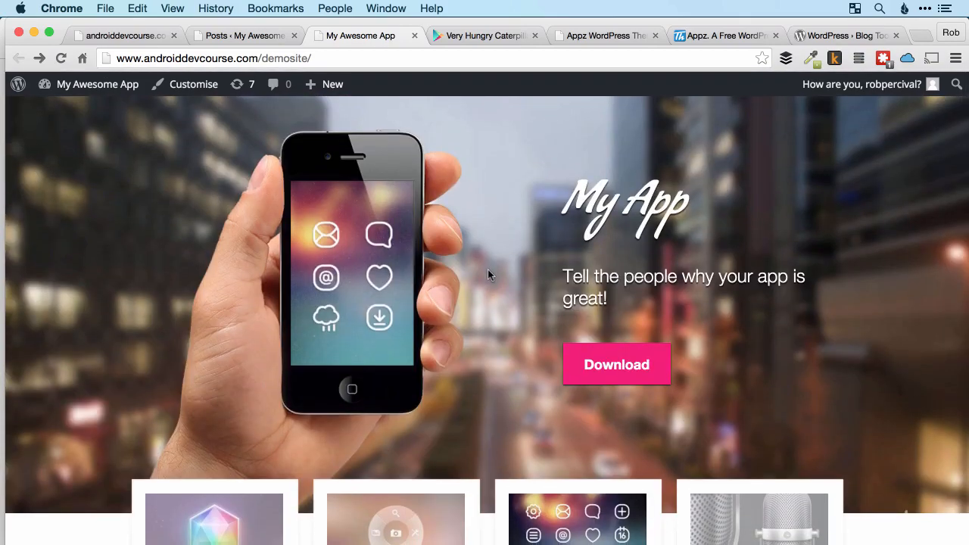
click(233, 38)
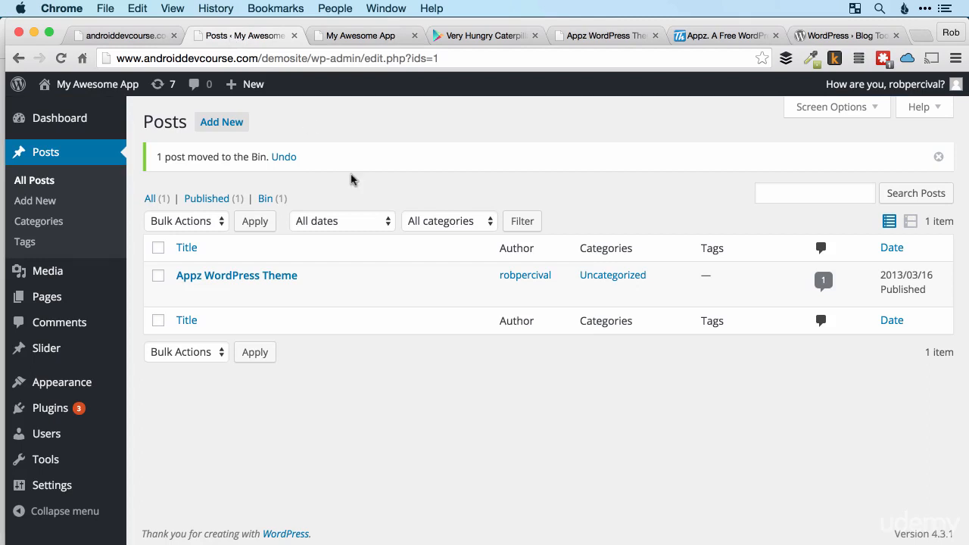
click(346, 38)
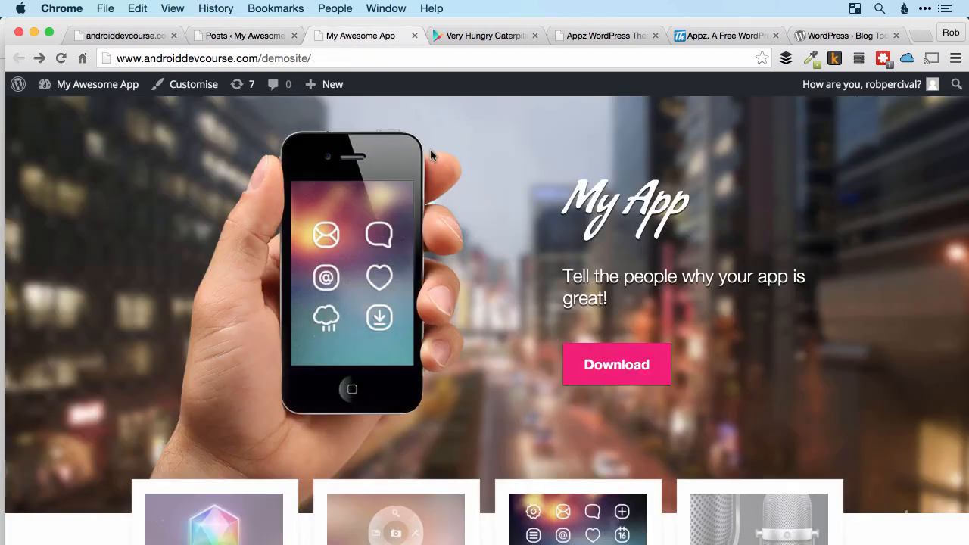